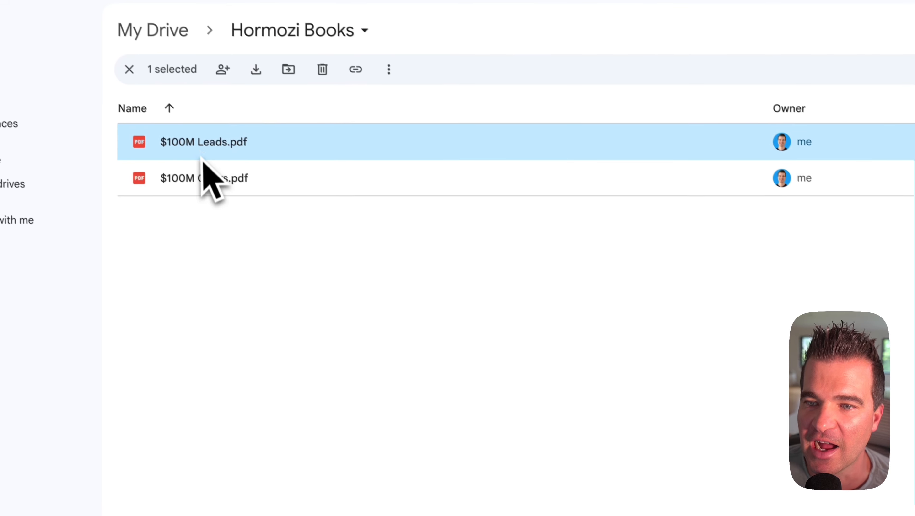
View $100M Leads.pdf in the Hormozi Books folder, close its preview, and open $100M Offers.pdf
double_click(114, 60)
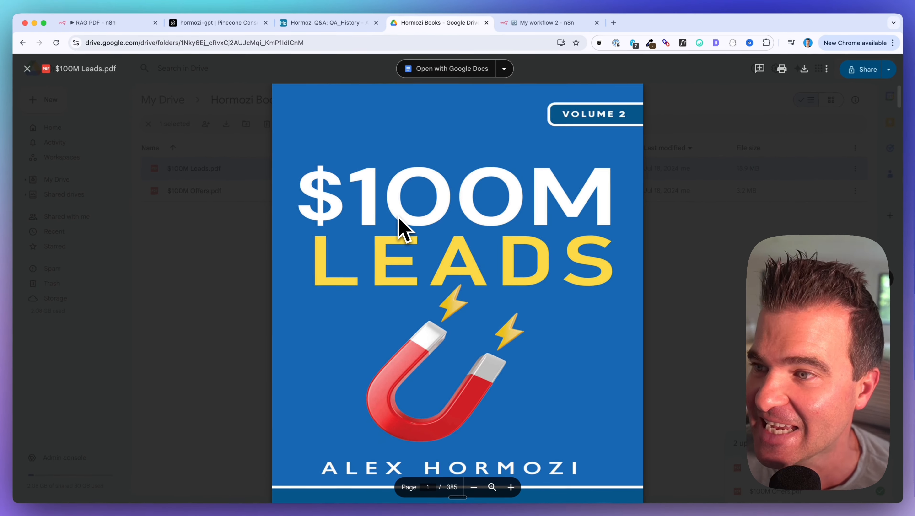
scroll(398, 225, down, 5)
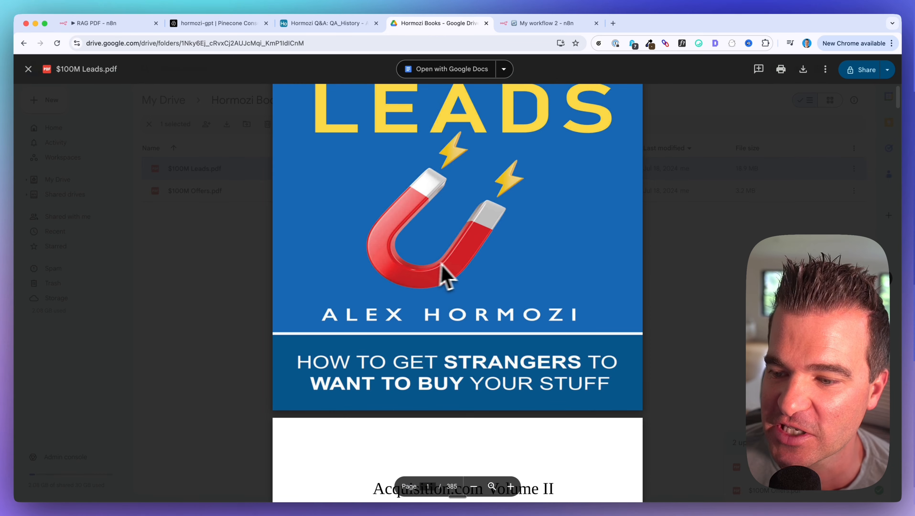
scroll(434, 263, up, 4)
click(246, 242)
double_click(208, 196)
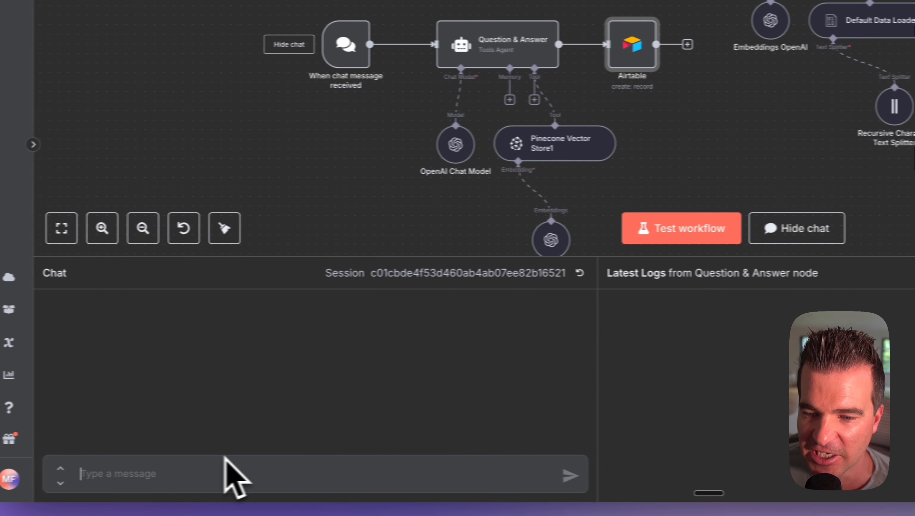
Ask the Hormozi GPT workflow chat in n8n "what does alex say about using urgency in your offers?" and watch its nodes execute
text(what does alex say about using urgency in your offers?)
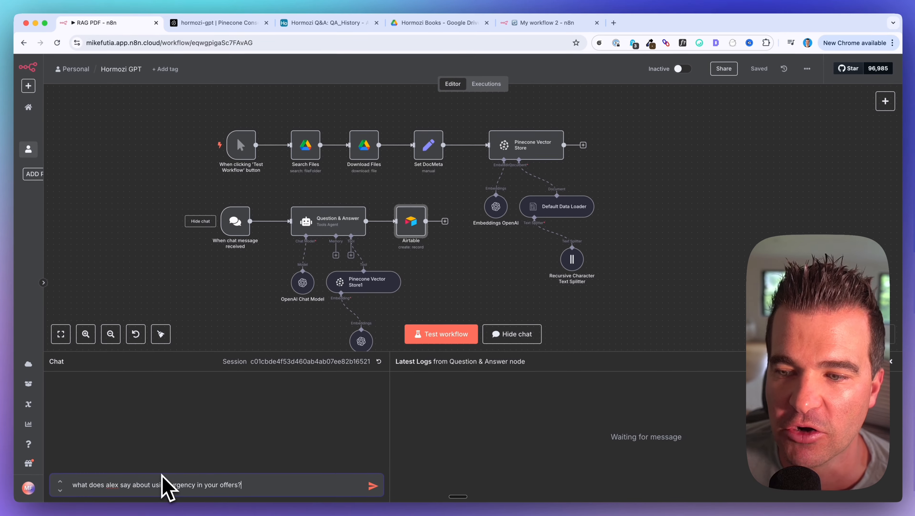
key(Return)
scroll(282, 292, down, 5)
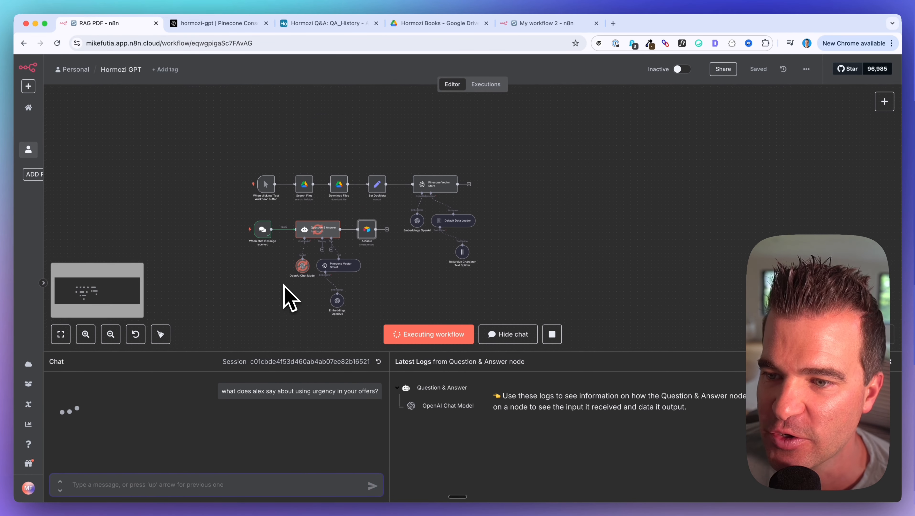
scroll(289, 296, up, 5)
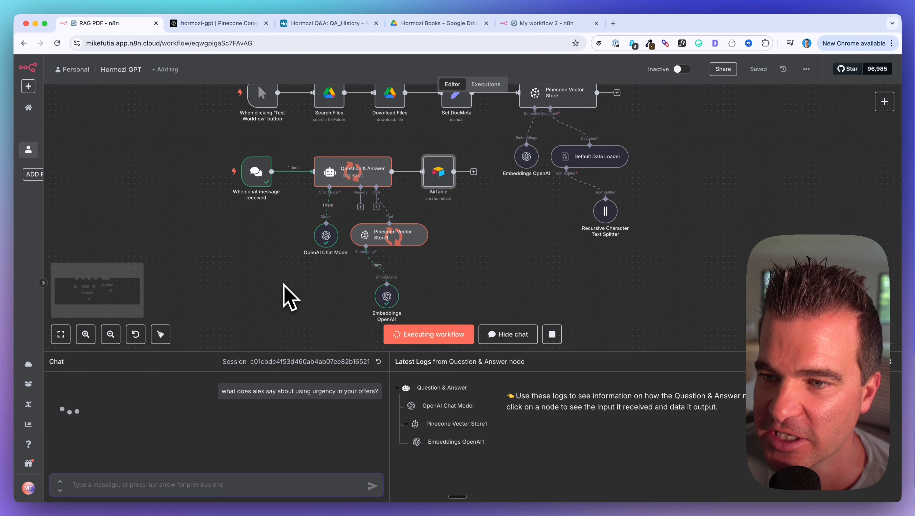
scroll(287, 291, down, 2)
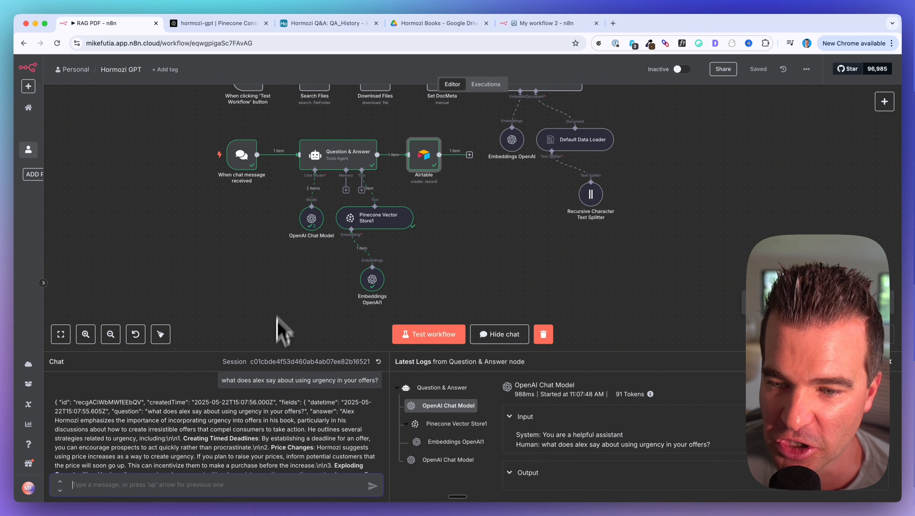
Read through the workflow's chat answer about using urgency in offers
scroll(250, 439, down, 3)
scroll(253, 450, down, 1)
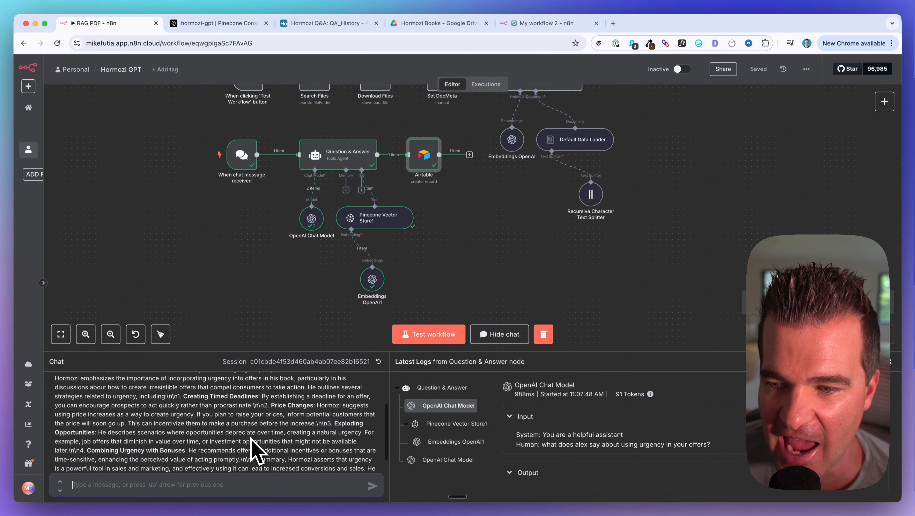
scroll(259, 451, up, 2)
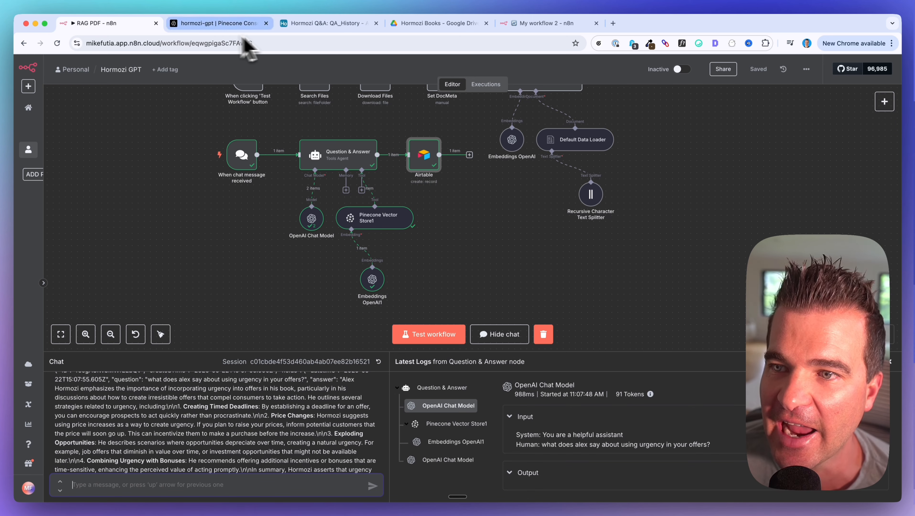
Switch to the QA_History table in Airtable and expand the answer to the urgency question
click(325, 22)
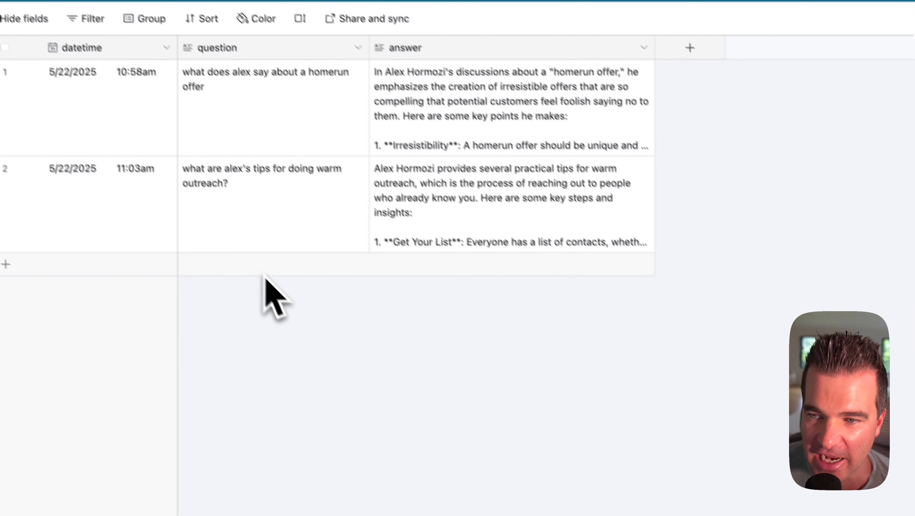
click(647, 475)
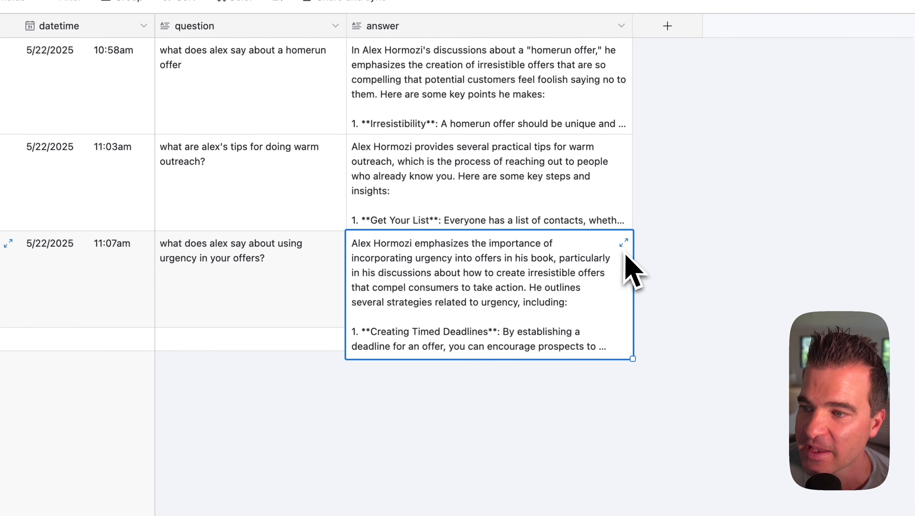
click(624, 244)
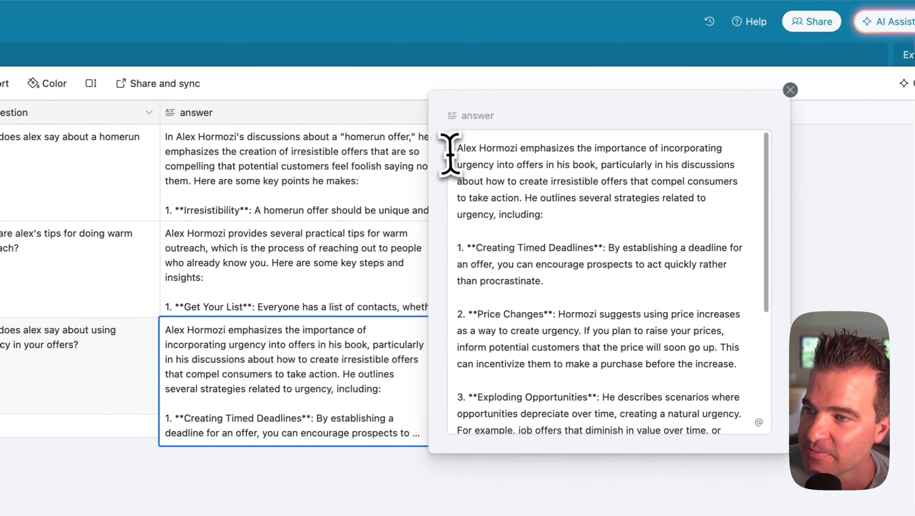
Review the expanded answer's introduction and numbered urgency strategies, highlighting passages while reading
drag(643, 63, 757, 65)
drag(563, 155, 582, 204)
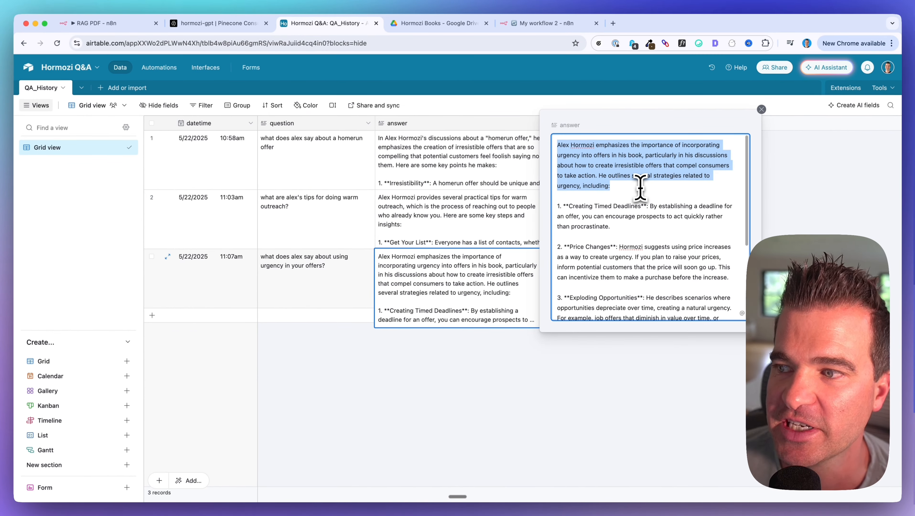
scroll(639, 188, down, 3)
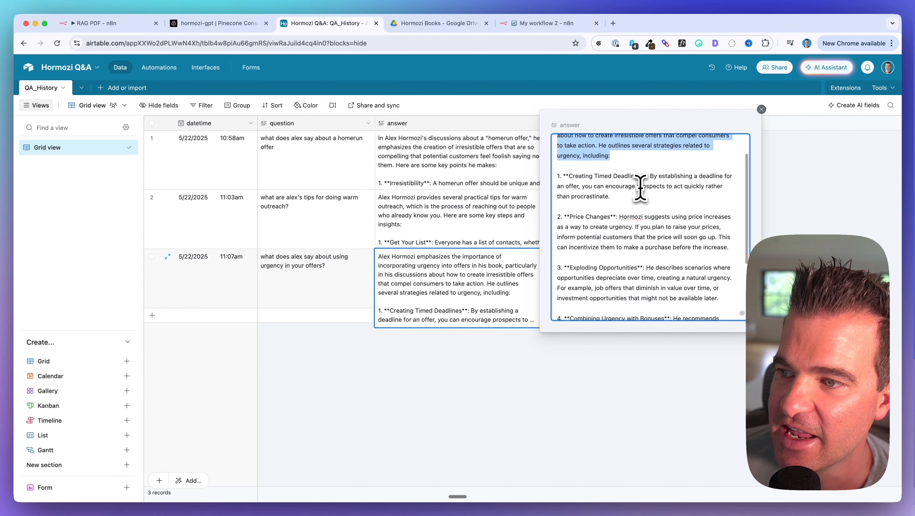
drag(573, 175, 630, 176)
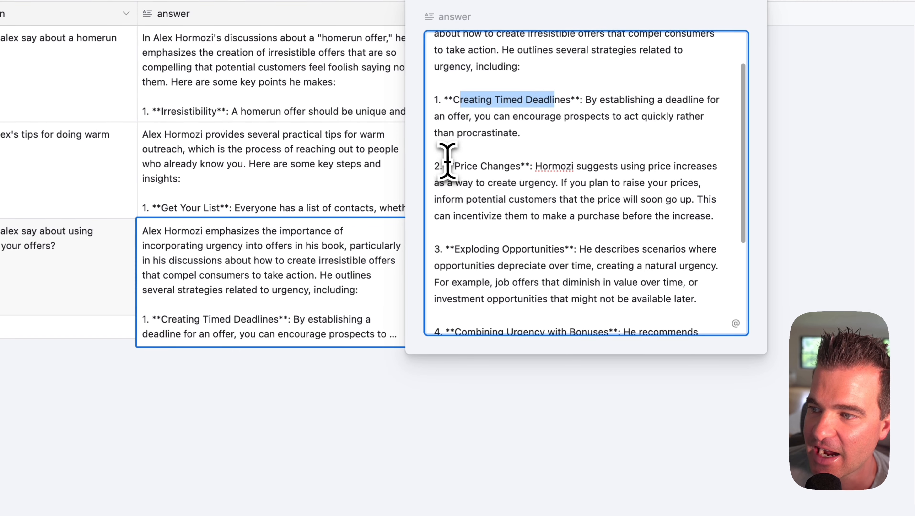
click(526, 159)
scroll(491, 177, down, 3)
scroll(549, 186, down, 4)
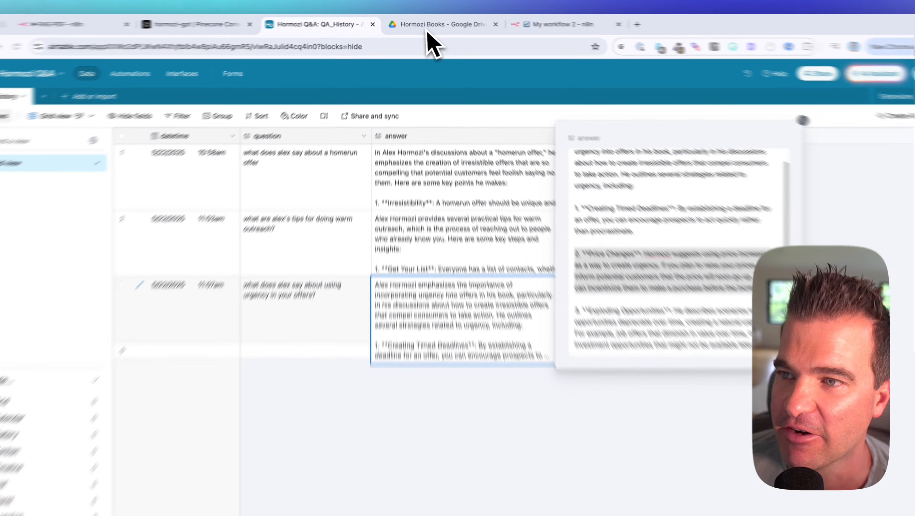
Switch to $100M Offers.pdf in Google Drive and highlight the "Pricing or Bonus-Based Urgency" heading and its first paragraph
click(427, 24)
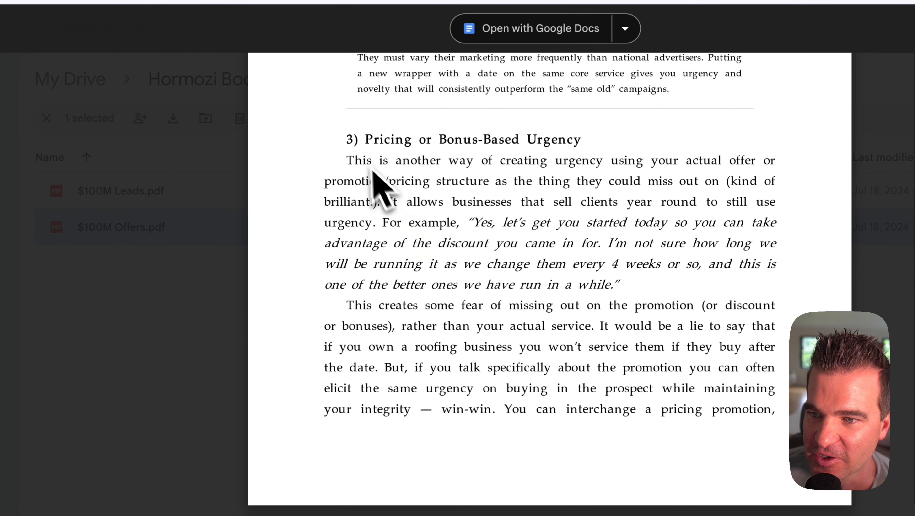
drag(347, 140, 596, 259)
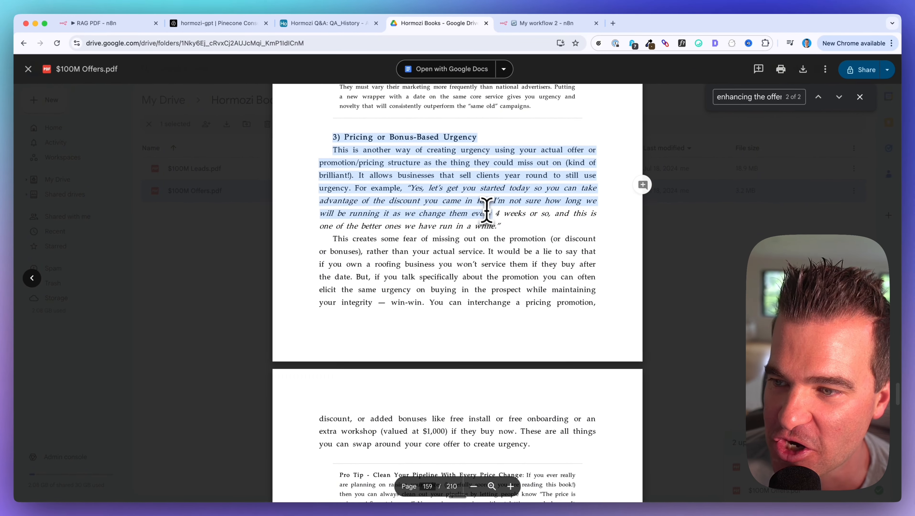
drag(486, 210, 504, 227)
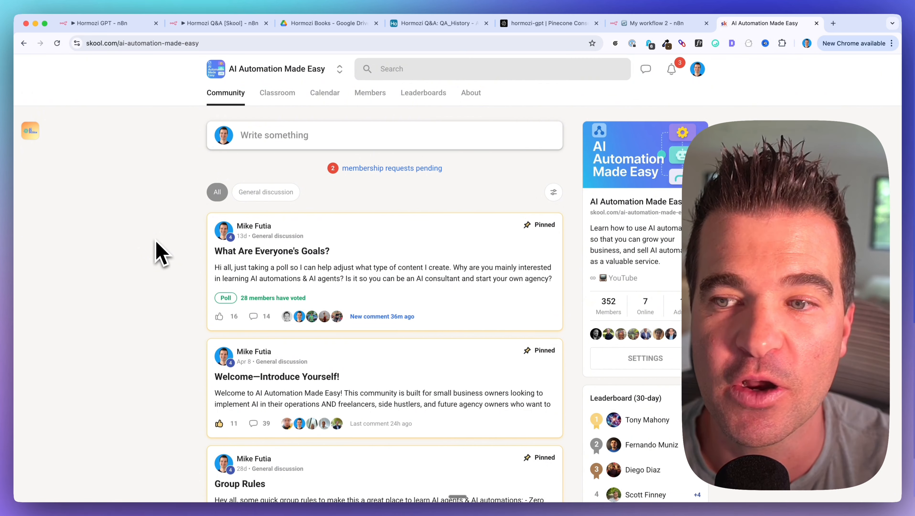
Browse the AI Automation Made Easy community on Skool, view its Building AI Automations & Agents course, and return to the community feed
scroll(159, 275, down, 5)
scroll(159, 275, up, 5)
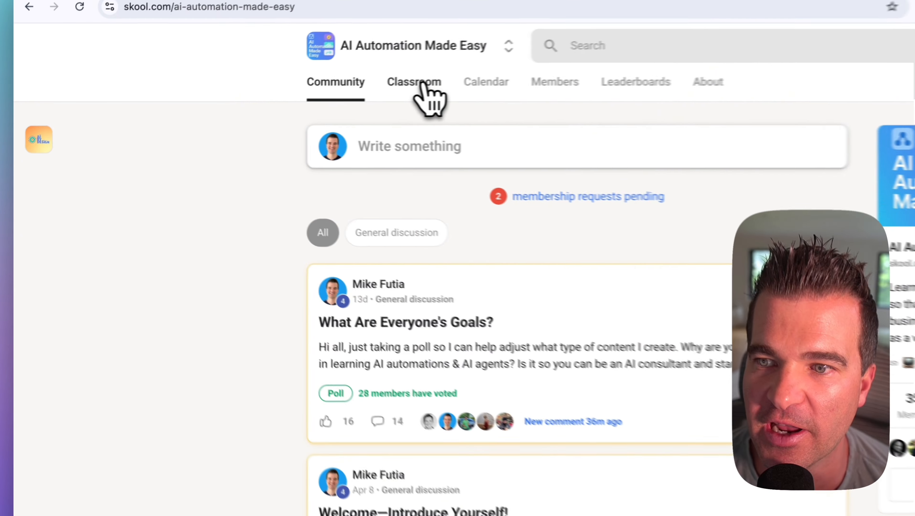
click(423, 85)
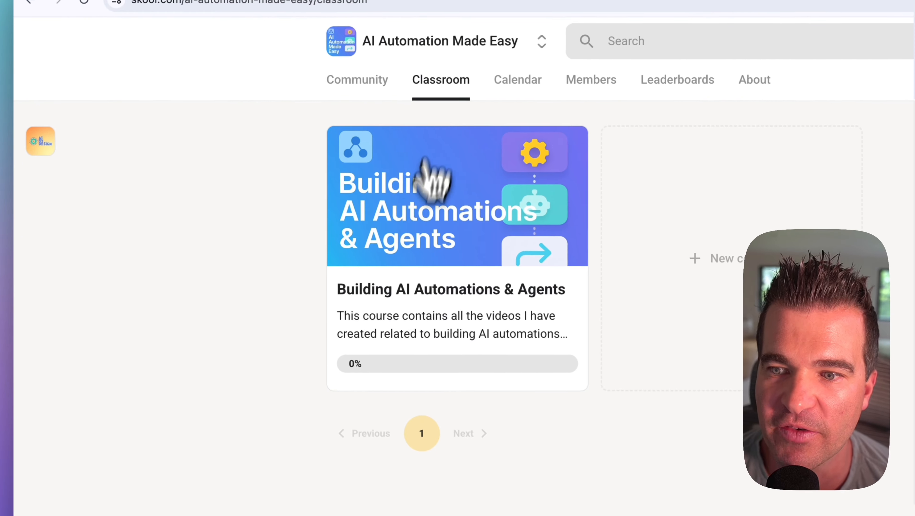
click(410, 220)
scroll(460, 377, down, 10)
scroll(454, 373, up, 10)
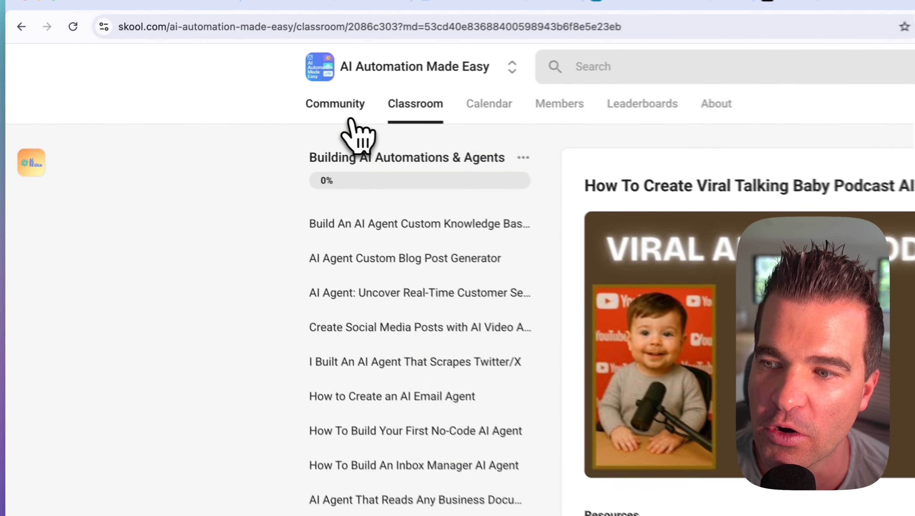
click(226, 92)
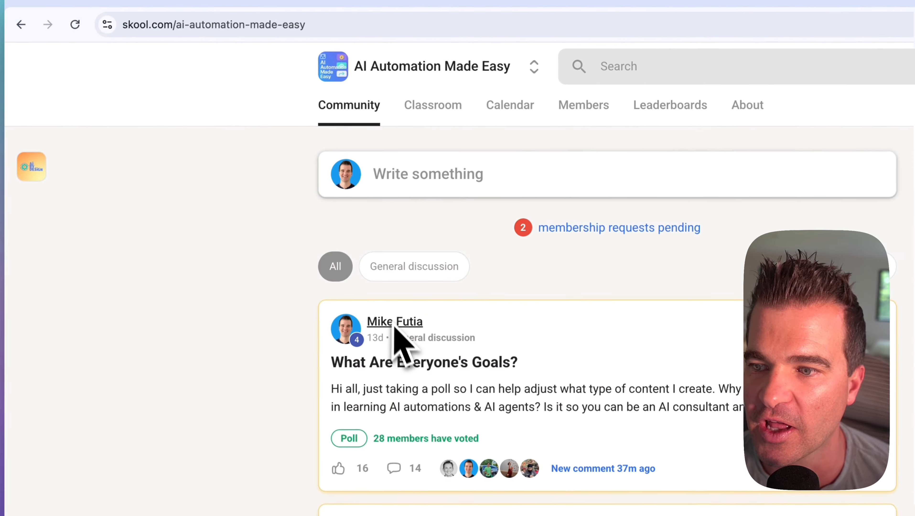
mouse_move(394, 326)
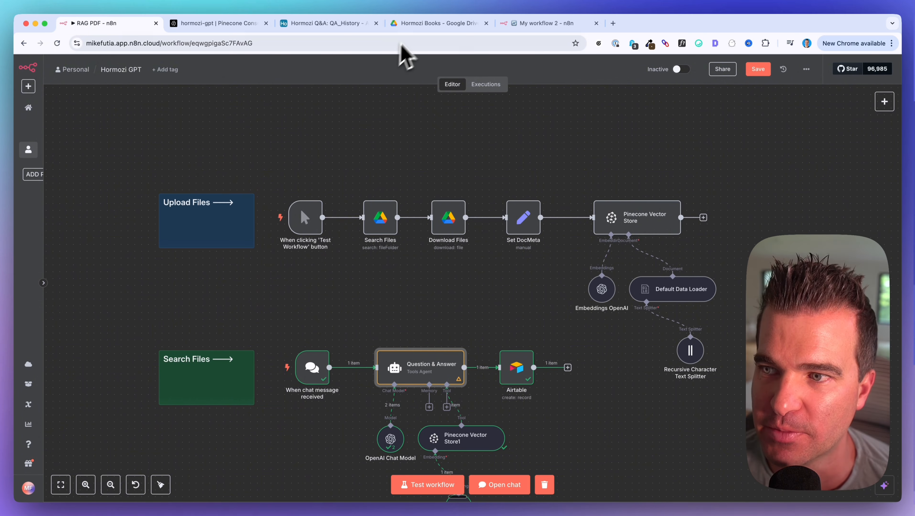
Check the source PDF in Google Drive, return to the n8n workflow, and examine the Upload Files branch through the Pinecone Vector Store
click(437, 23)
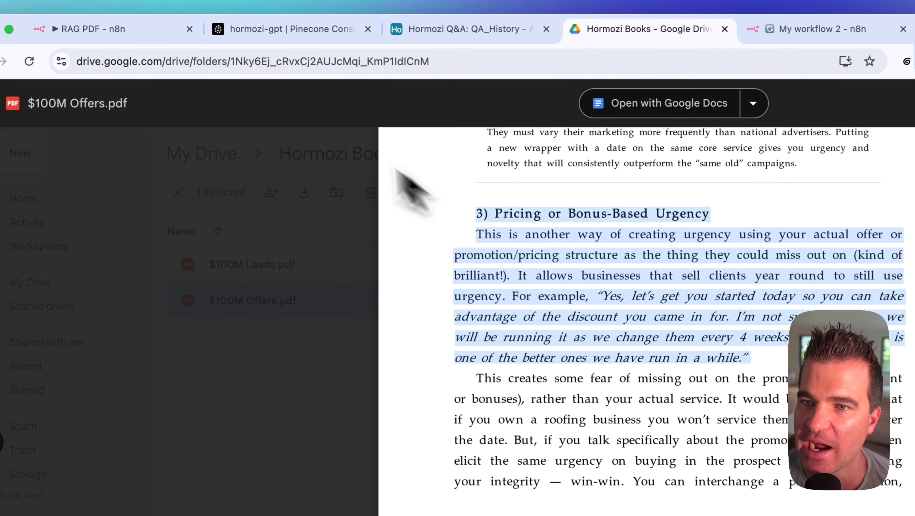
click(177, 30)
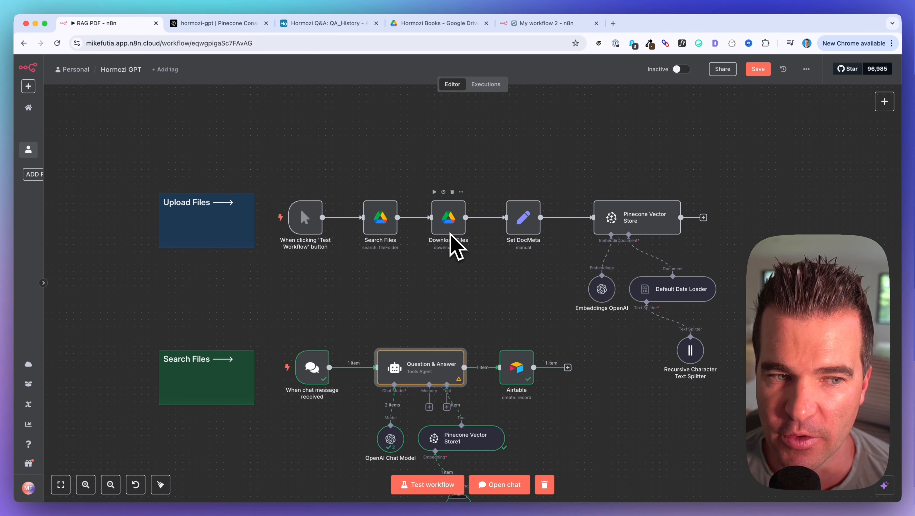
scroll(498, 235, up, 5)
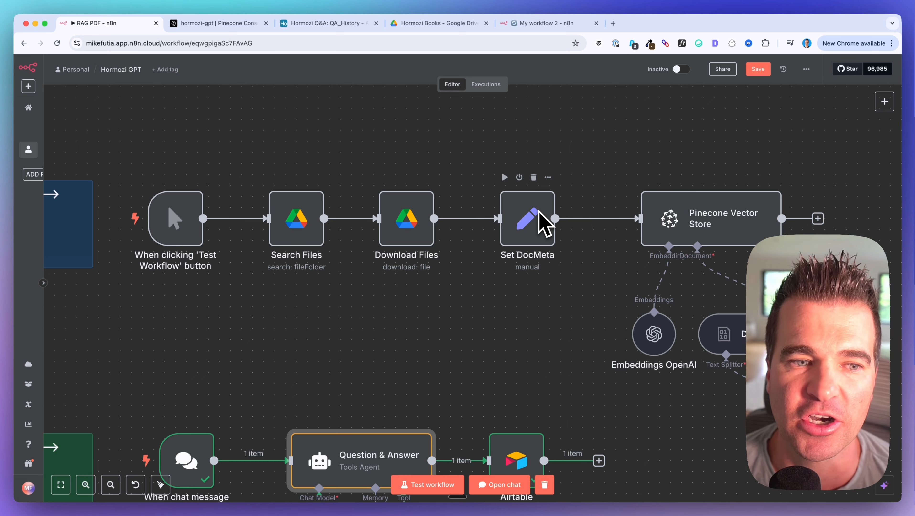
scroll(543, 223, right, 8)
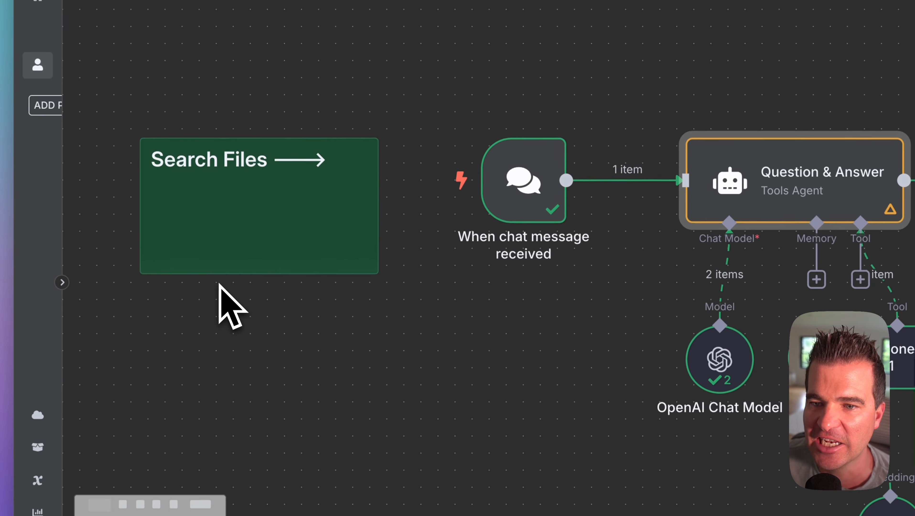
Examine the Search Files branch from the chat trigger through the Question & Answer agent and its connected nodes to Airtable
scroll(219, 283, left, 1)
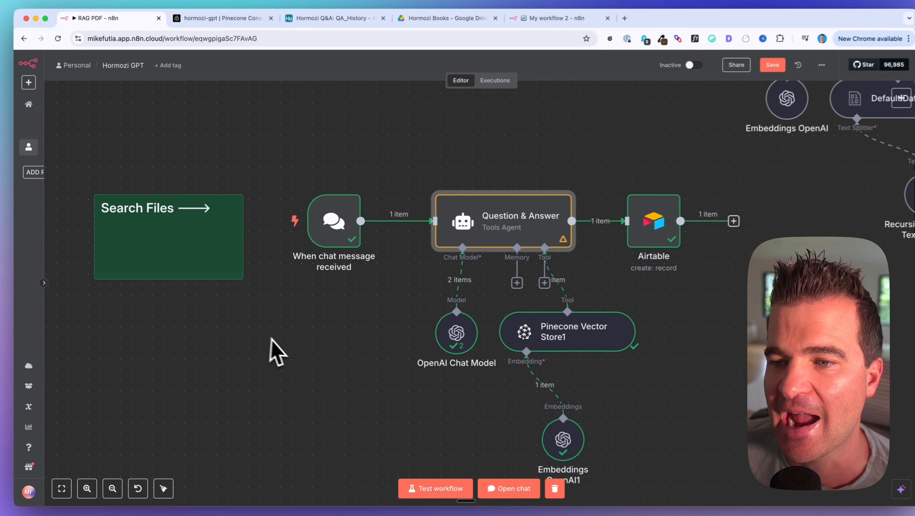
mouse_move(288, 274)
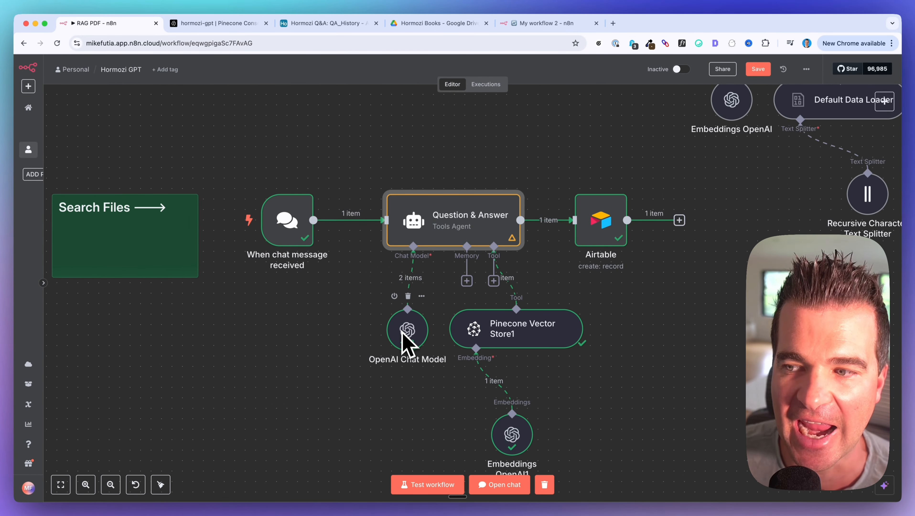
scroll(404, 341, down, 3)
scroll(388, 245, right, 4)
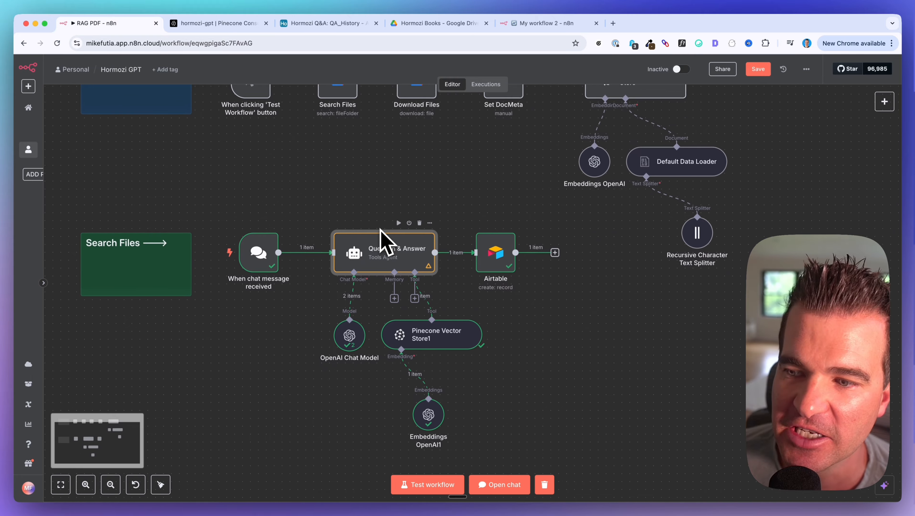
scroll(385, 242, up, 5)
scroll(385, 242, right, 4)
scroll(385, 242, down, 2)
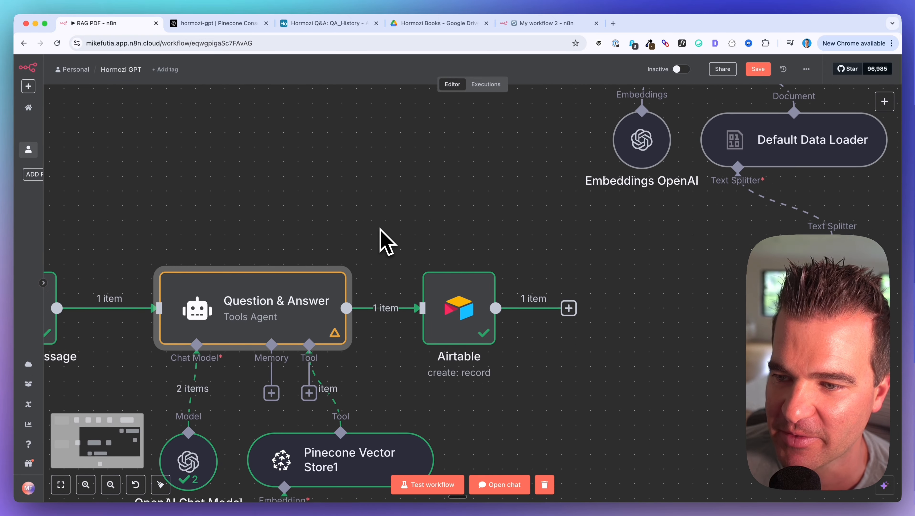
Switch to the QA_History table in Airtable, close the expanded answer, and select the urgency record's question cell
mouse_move(464, 305)
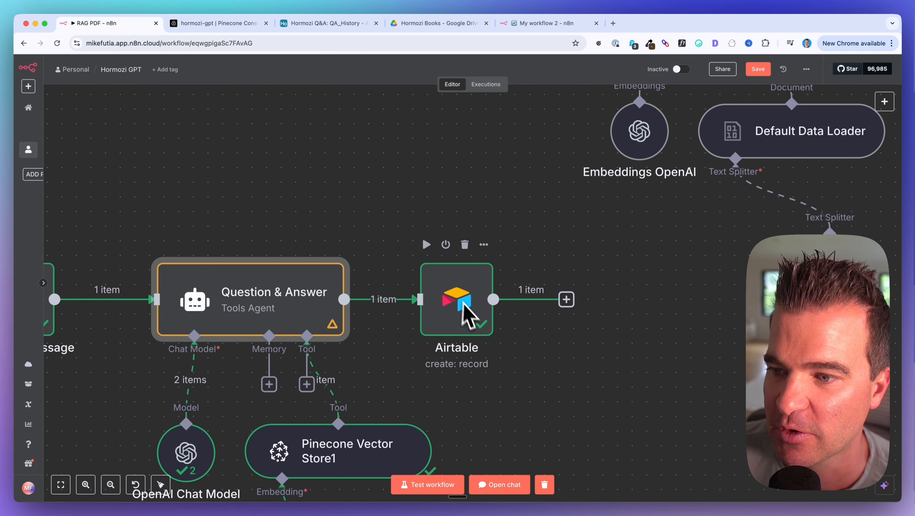
click(303, 24)
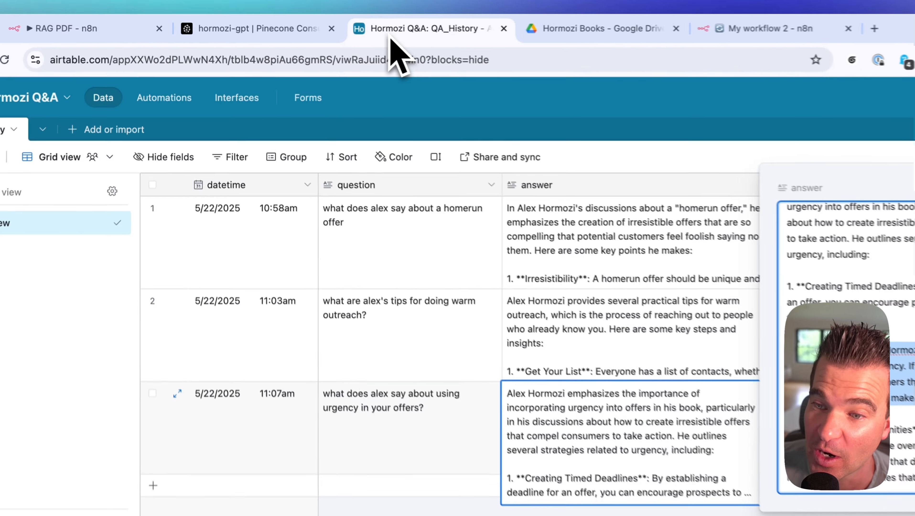
click(302, 291)
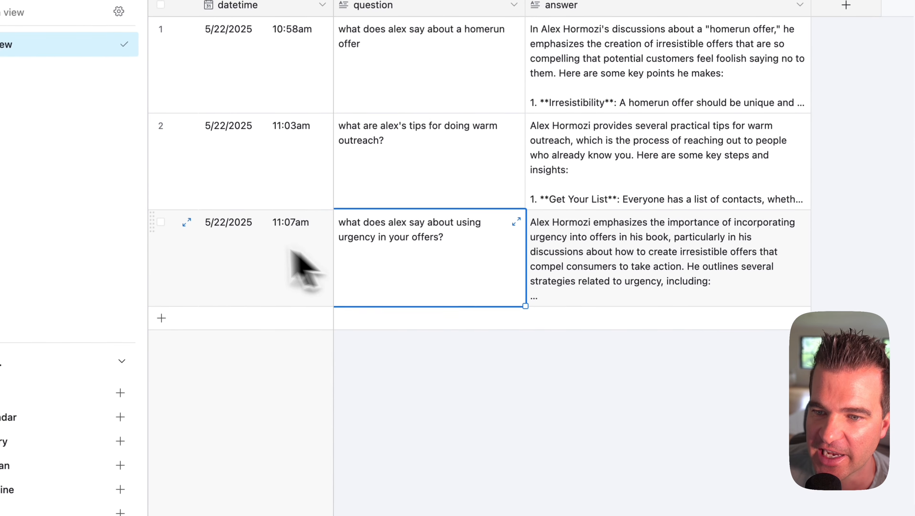
Review the datetime, question and answer cells of the QA_History records, and return to the n8n RAG workflow
click(269, 267)
click(394, 257)
click(388, 188)
click(592, 180)
click(434, 74)
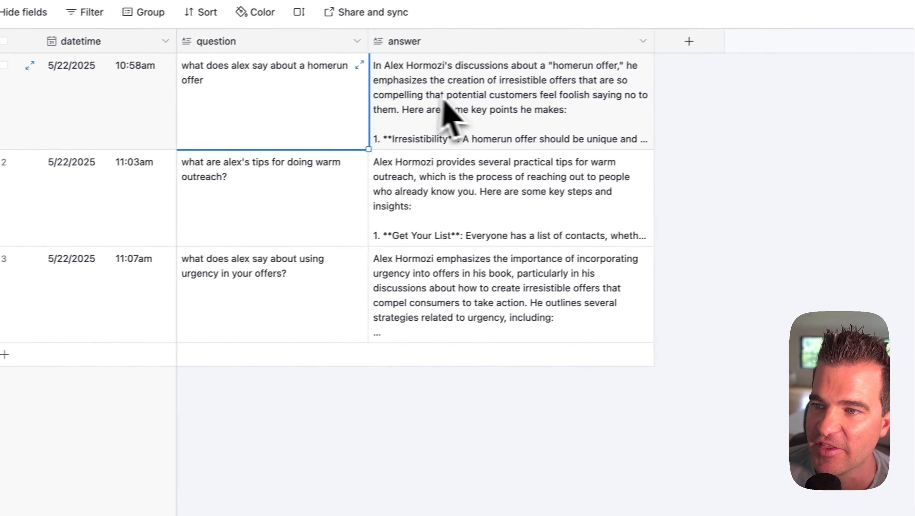
click(594, 66)
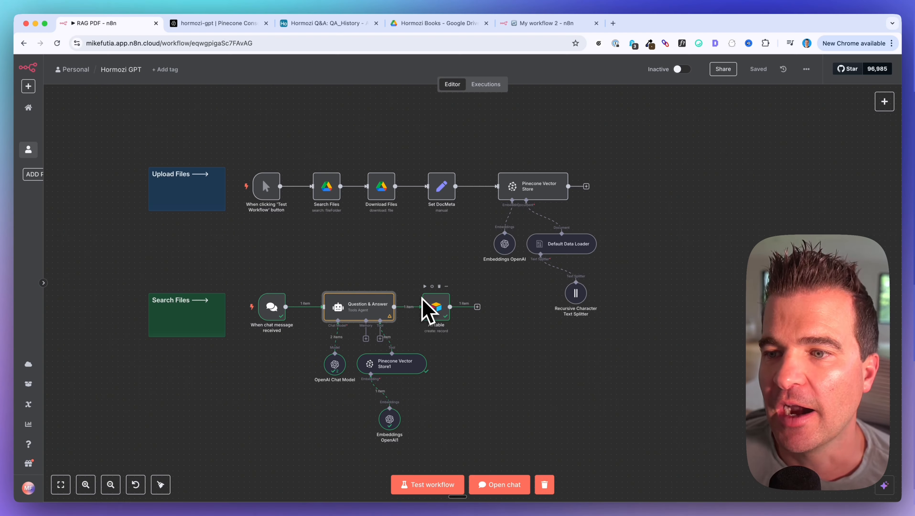
scroll(337, 300, up, 5)
scroll(332, 292, left, 1)
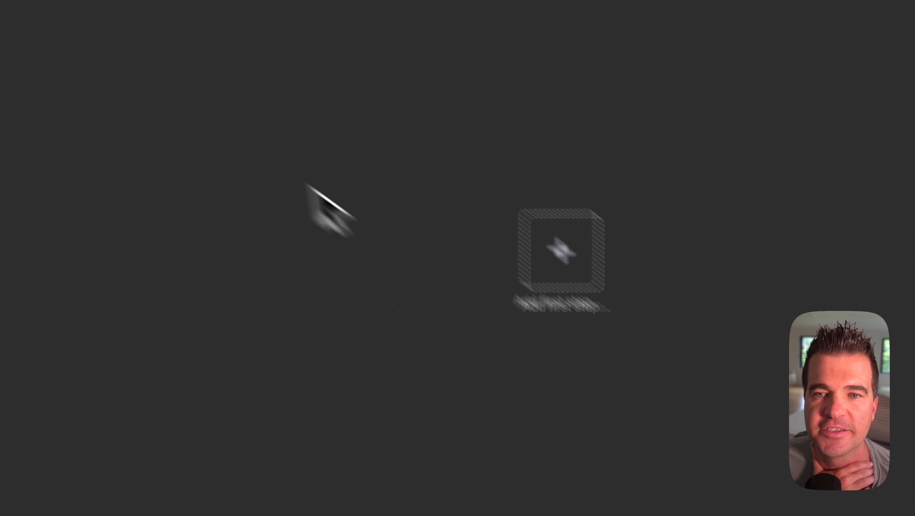
Add a manual trigger as the first step of the blank Hormozi Q&A [Skool] workflow
click(40, 124)
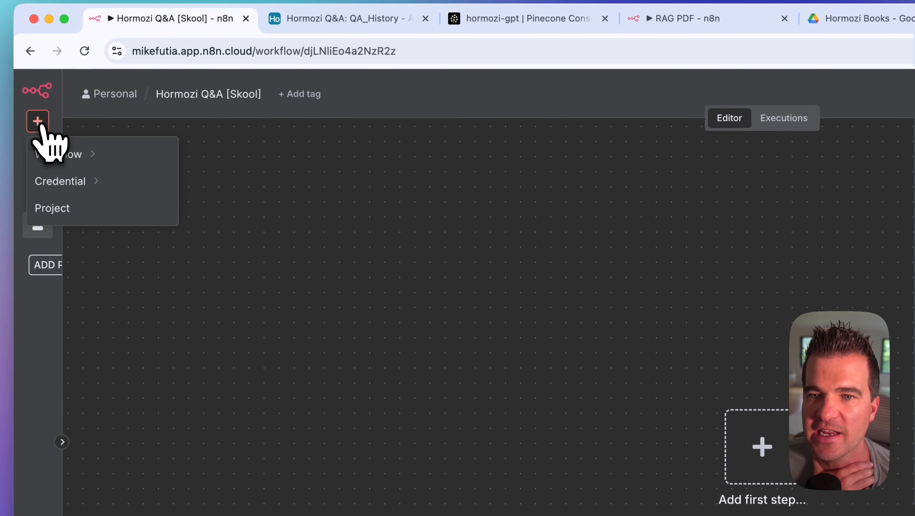
mouse_move(58, 160)
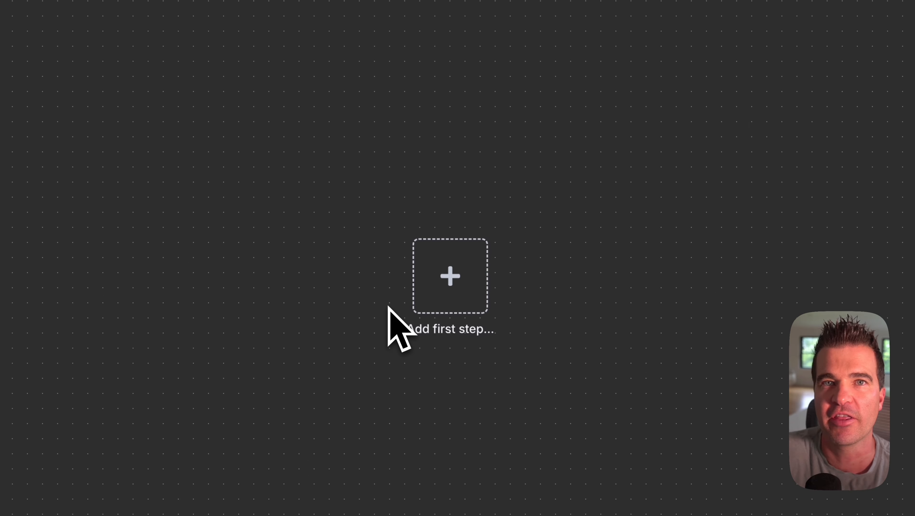
click(464, 308)
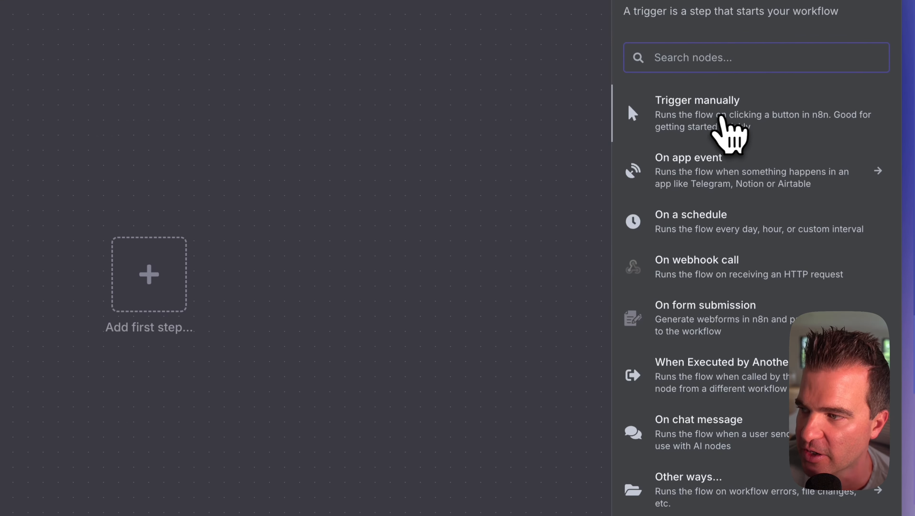
click(720, 116)
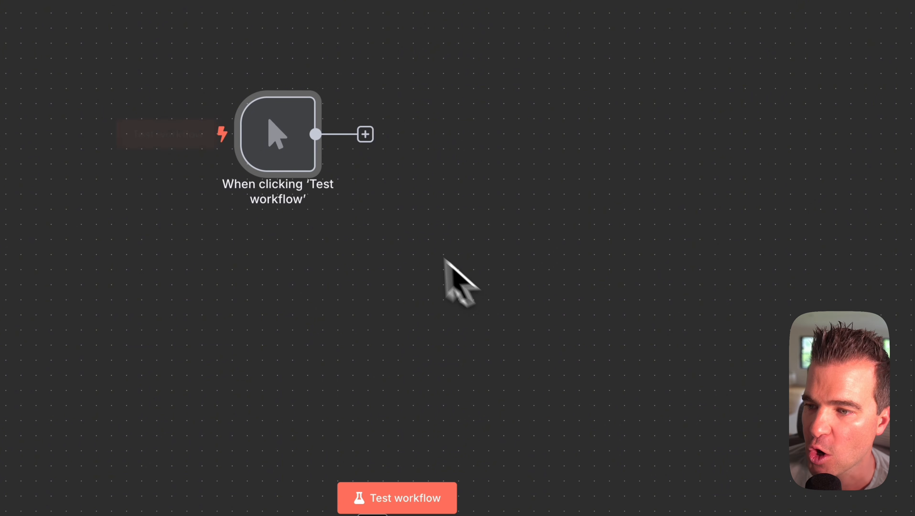
Add a Google Drive node with the Search files and folders action after the manual trigger
click(366, 134)
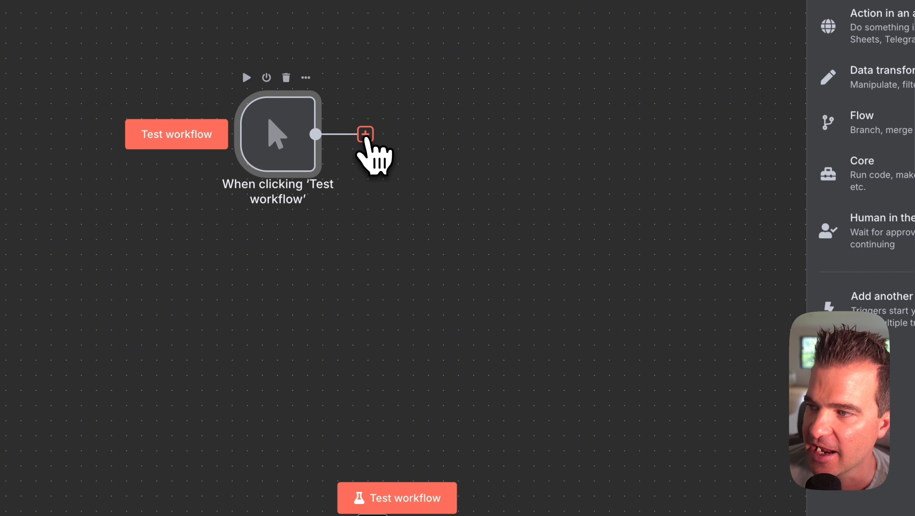
text(google drive)
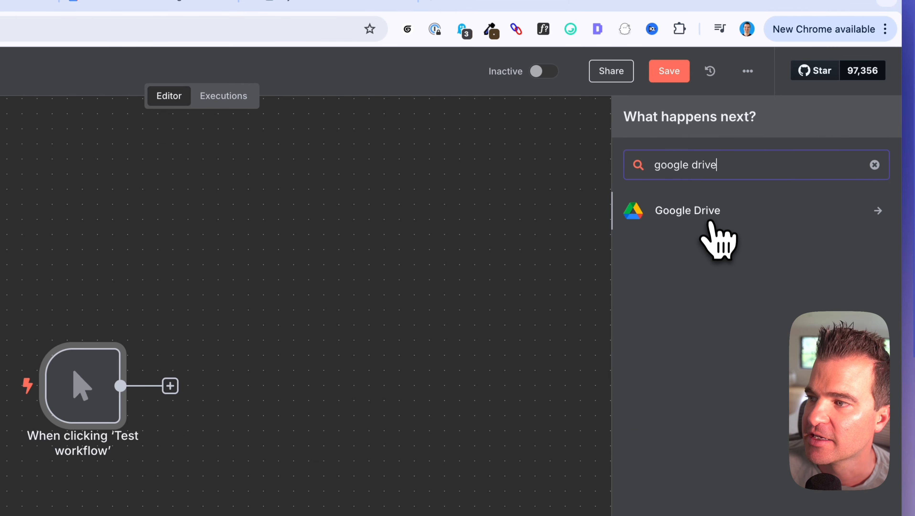
click(710, 221)
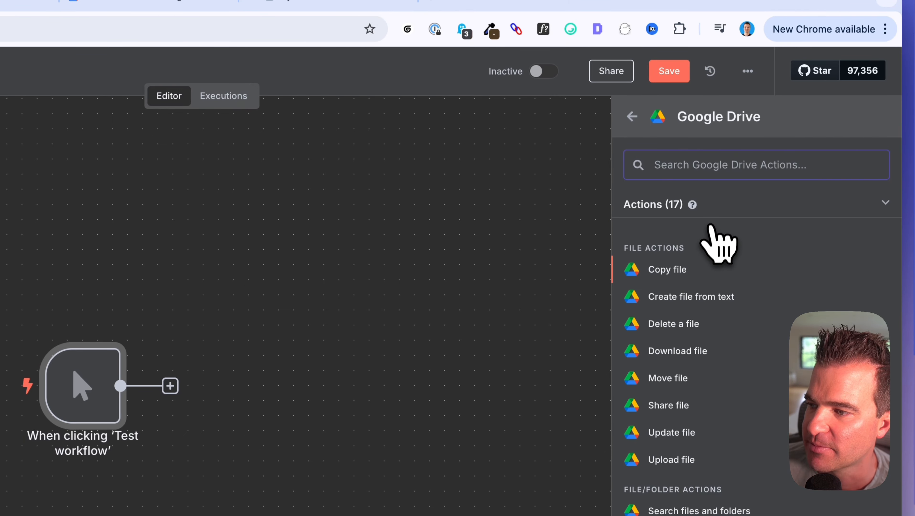
scroll(690, 330, down, 3)
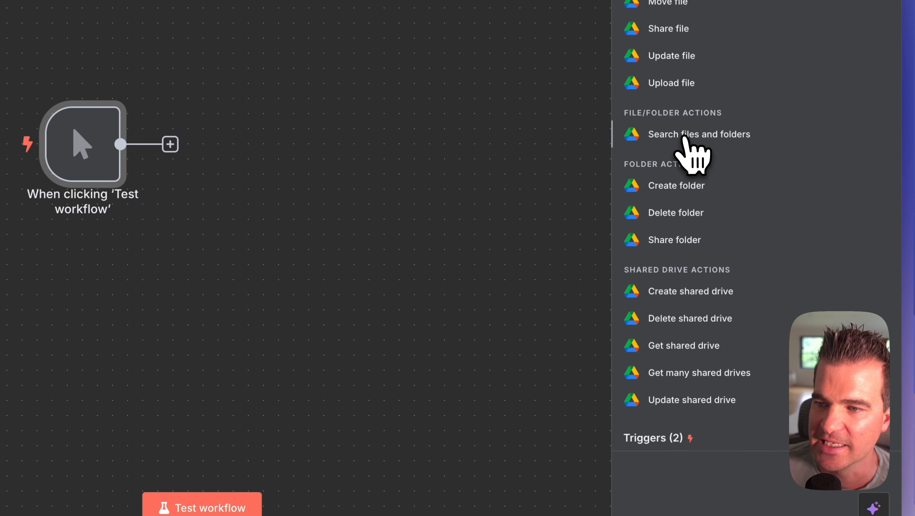
click(684, 139)
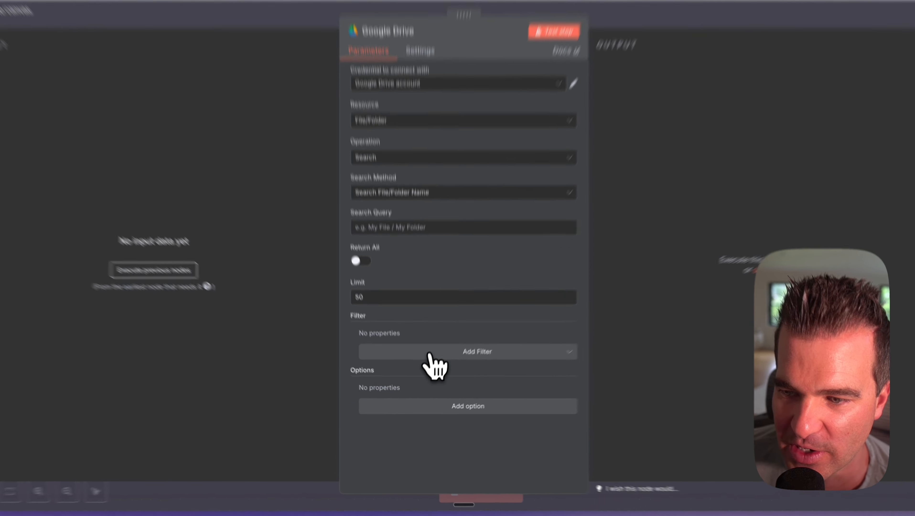
Add a Folder filter to the Google Drive search and set it to the Hormozi Books folder
click(426, 363)
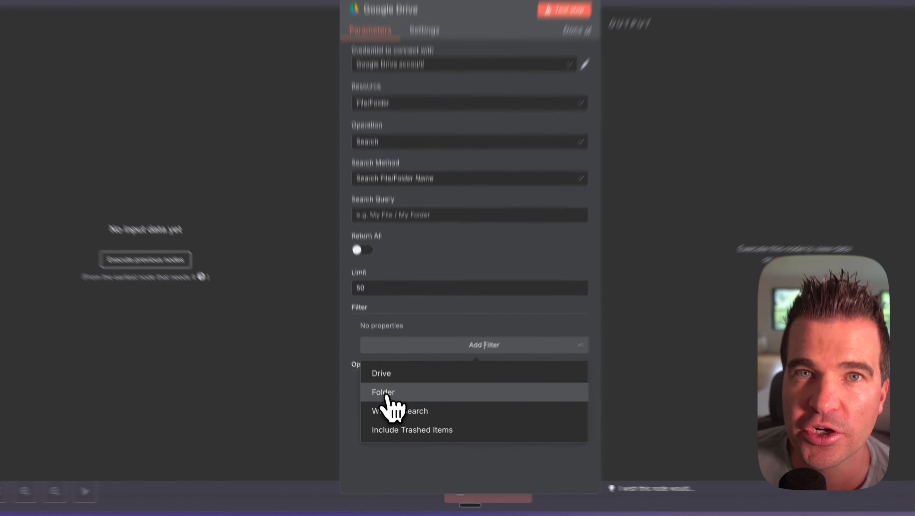
click(385, 393)
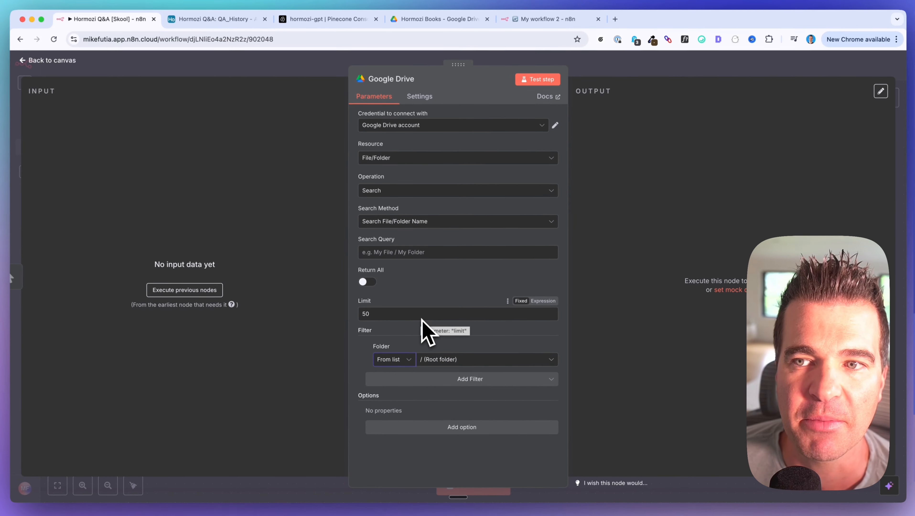
click(451, 362)
text(hormozi)
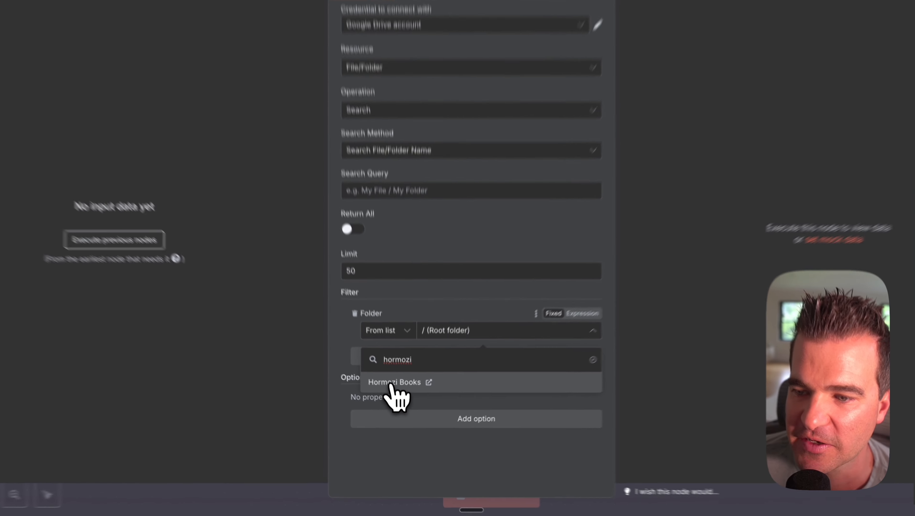
click(397, 399)
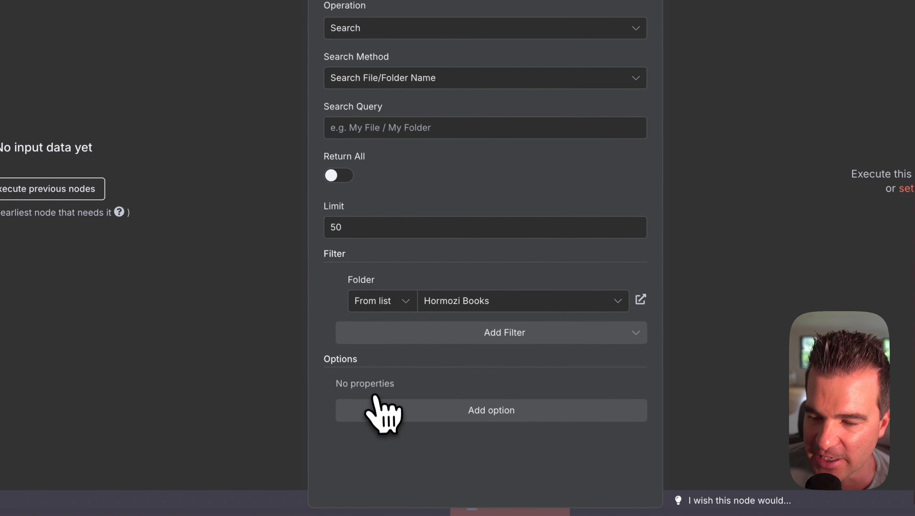
Test the Google Drive search step and check the returned file names in the JSON output
click(547, 93)
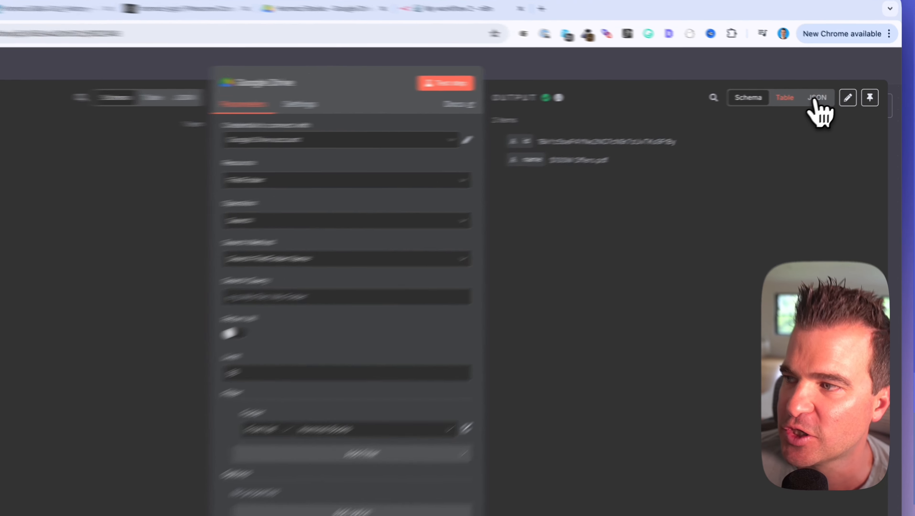
click(833, 95)
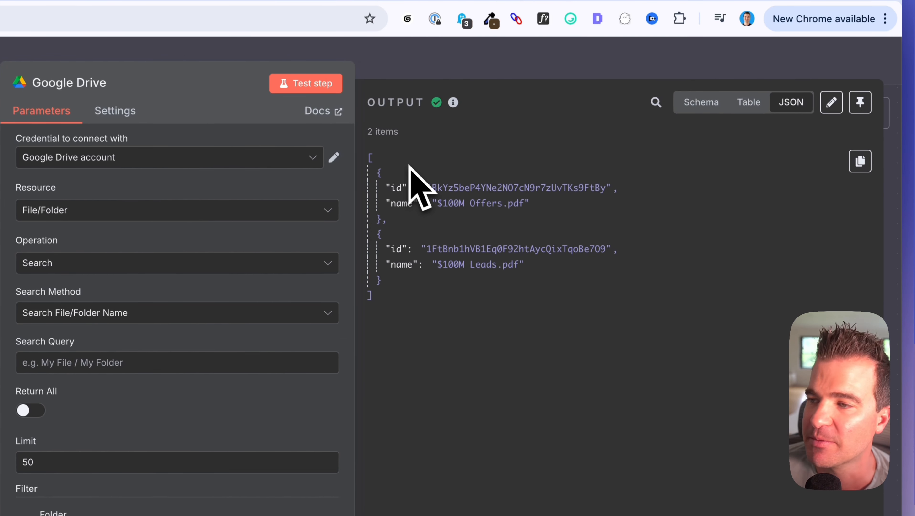
drag(436, 204, 528, 201)
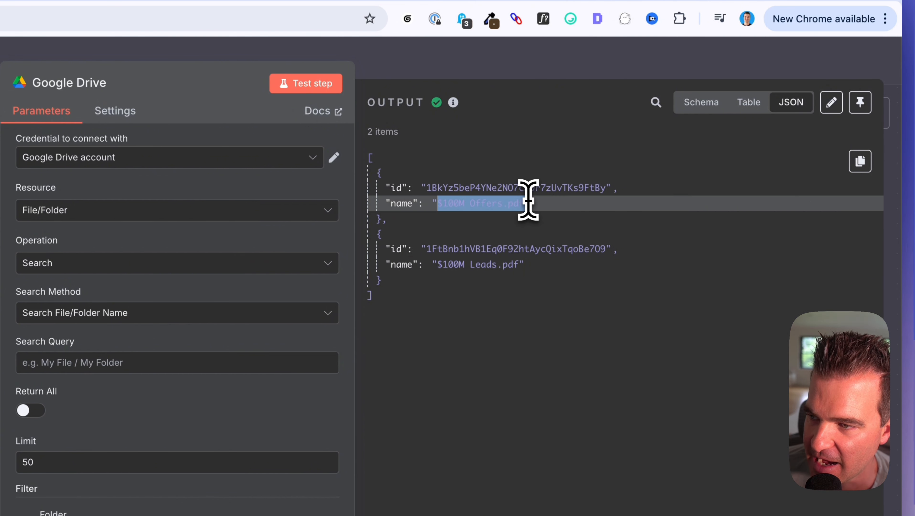
click(445, 206)
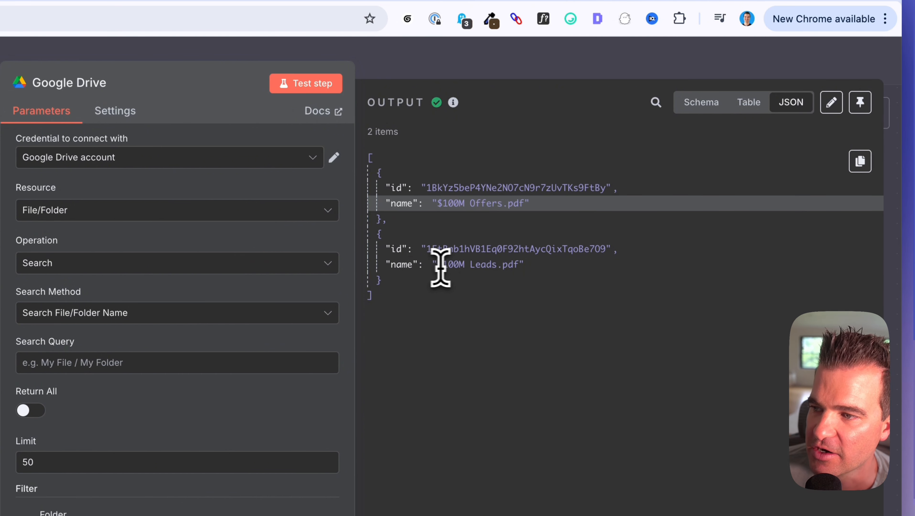
drag(440, 268, 523, 266)
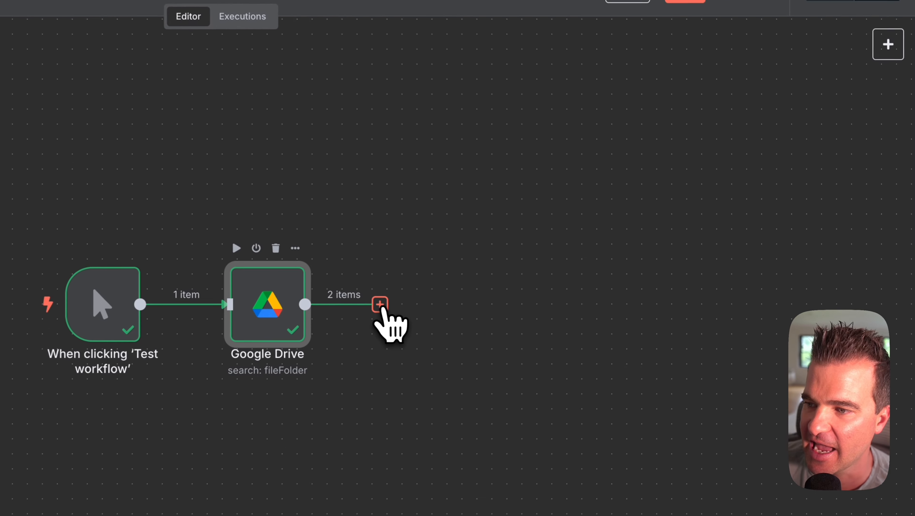
Add a Google Drive node with the Download file action after the search node and rename it Download File
click(379, 305)
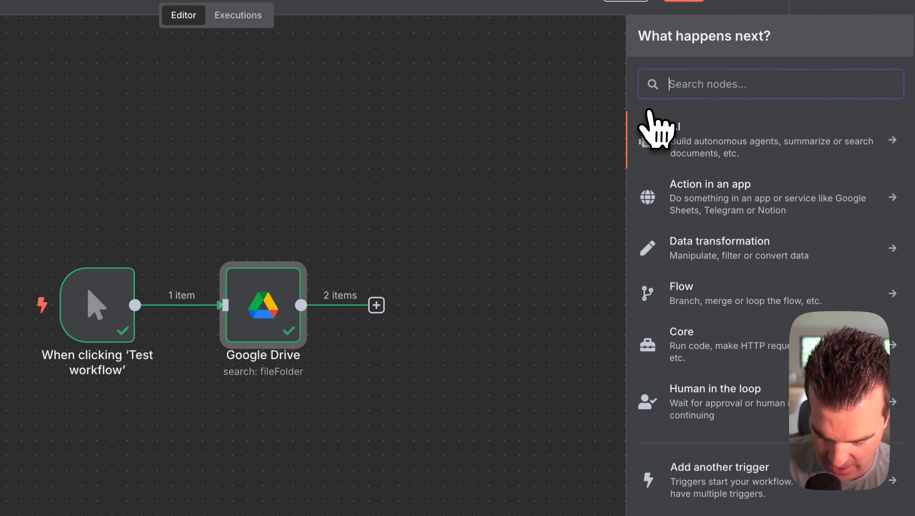
text(google drive)
click(719, 132)
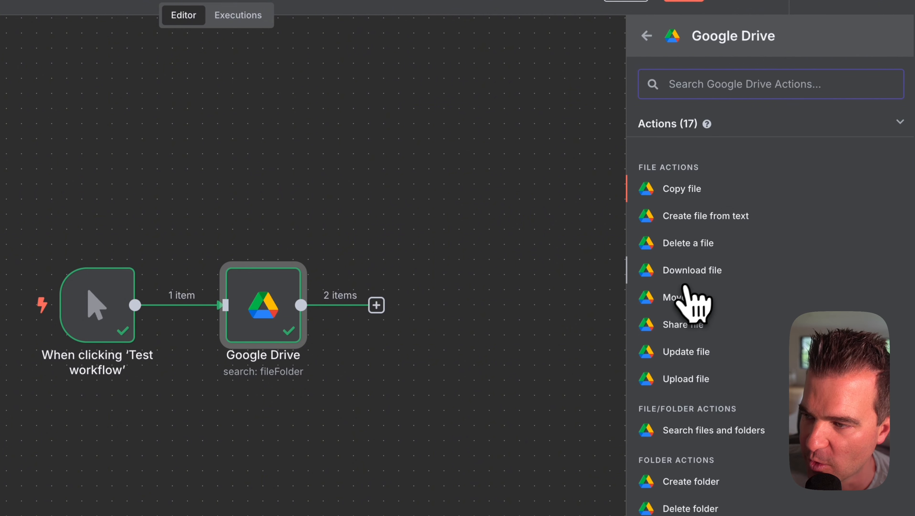
click(688, 269)
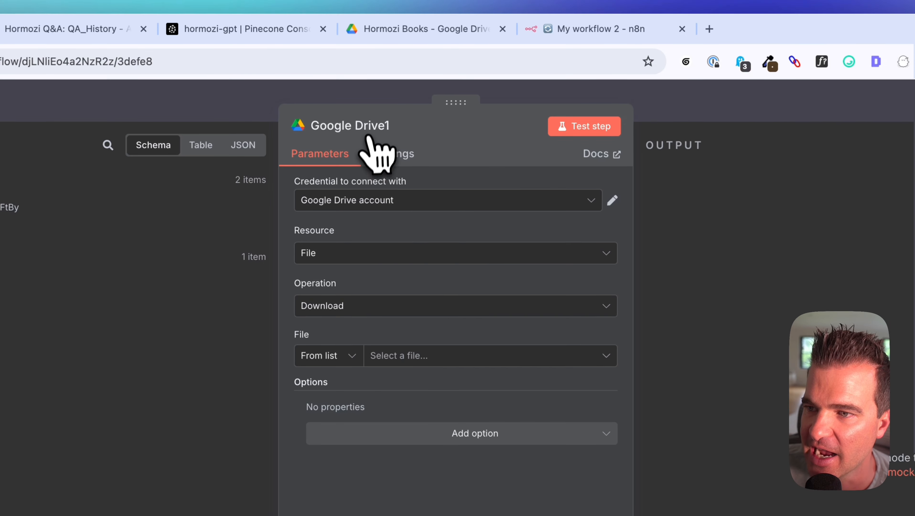
click(122, 9)
triple_click(461, 120)
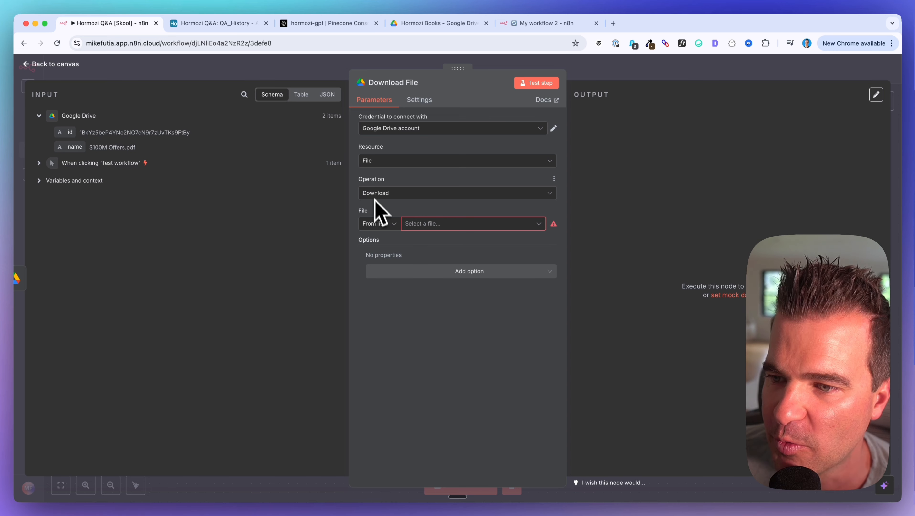
Set the Download File node to pick its file by ID, mapped to the search result's id as {{ $json.id }}
mouse_move(371, 216)
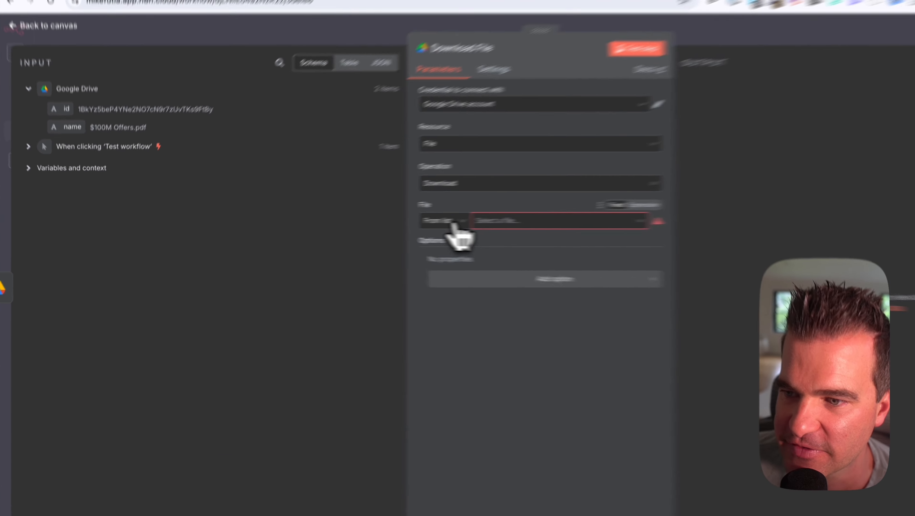
click(387, 224)
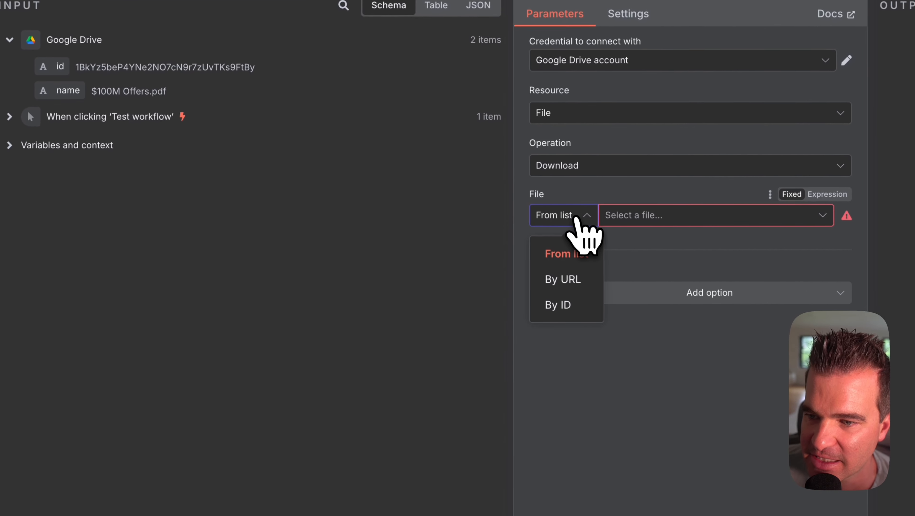
click(564, 305)
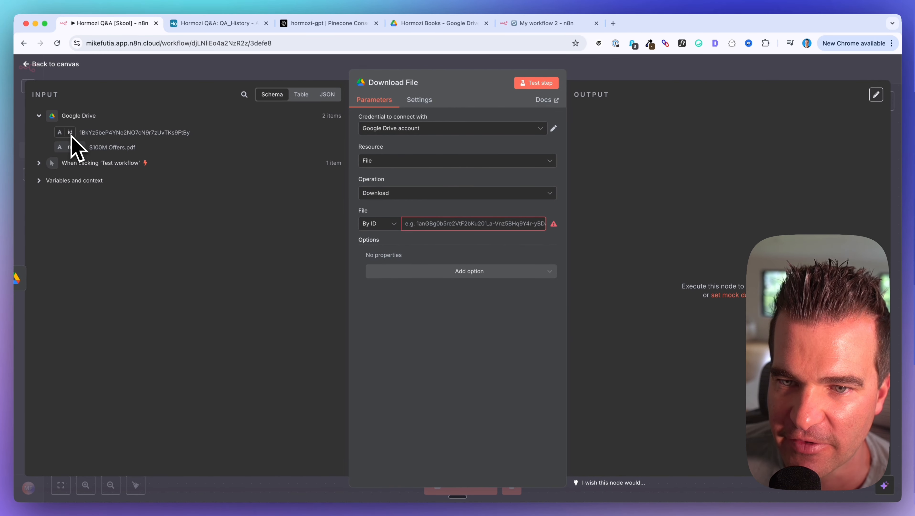
drag(70, 133, 434, 225)
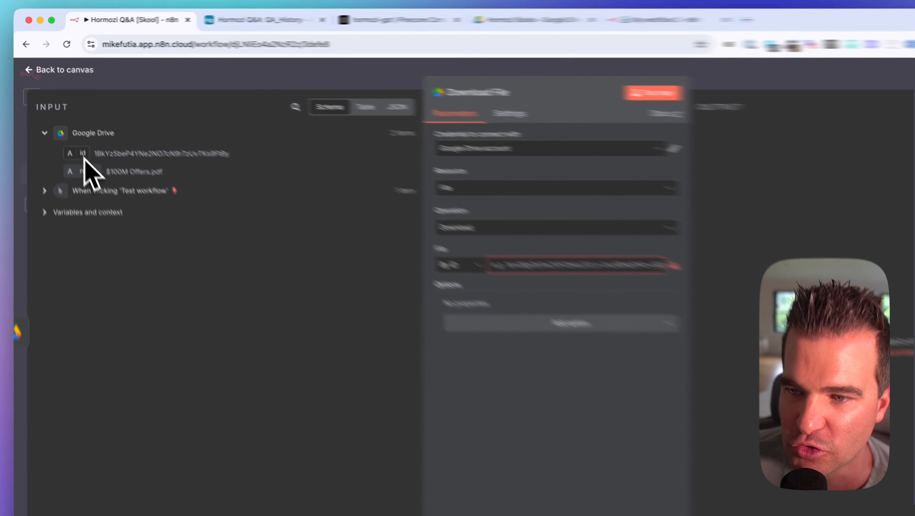
drag(501, 172, 496, 167)
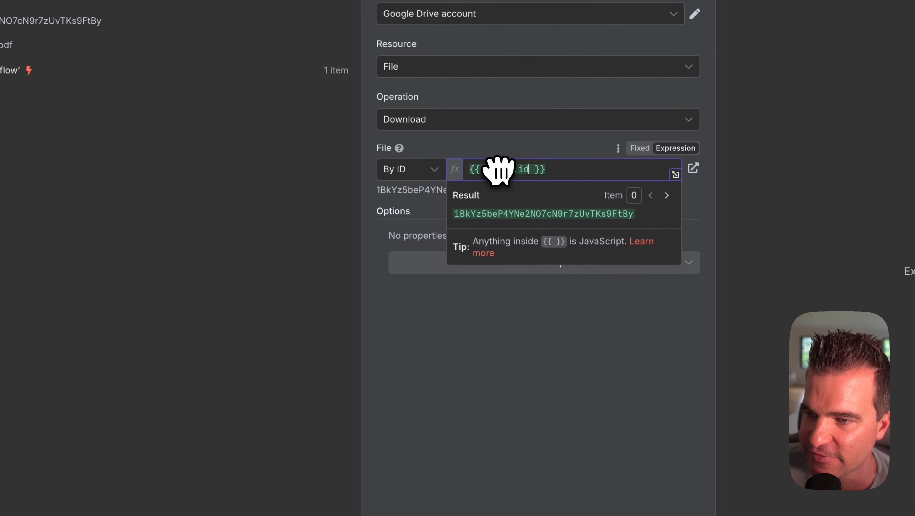
click(399, 321)
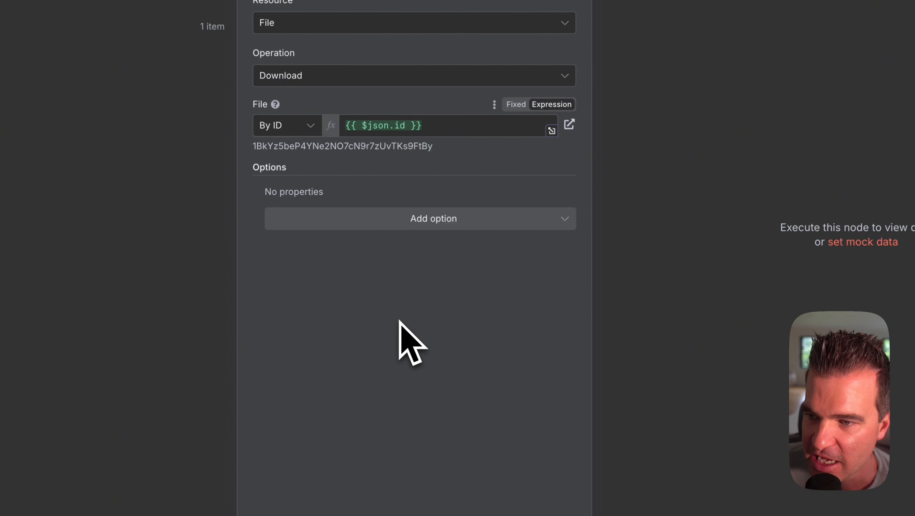
Test the Download File step, check the file names in the binary output, and return to the canvas
click(524, 83)
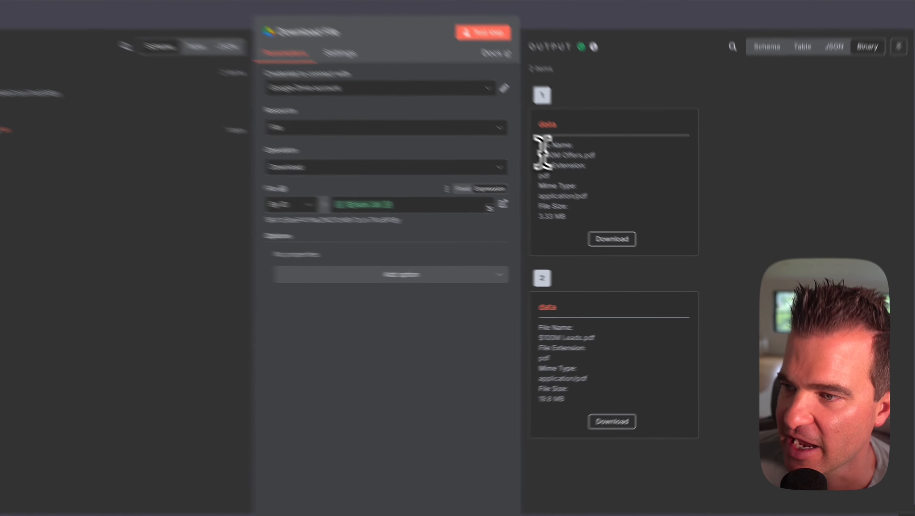
drag(585, 183, 609, 183)
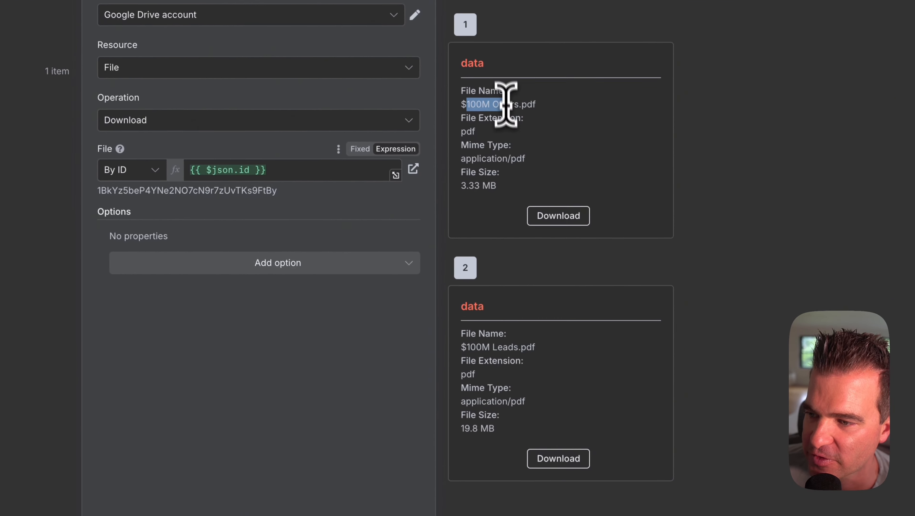
drag(476, 347, 563, 364)
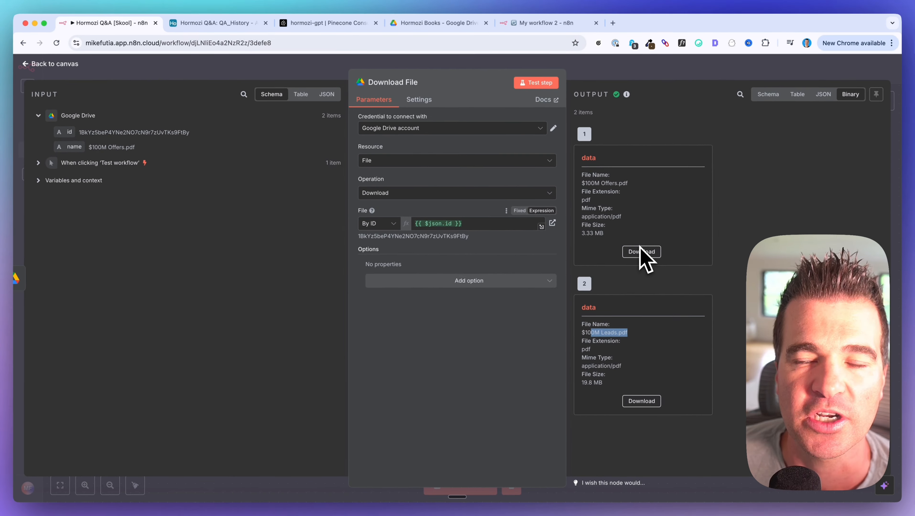
key(Escape)
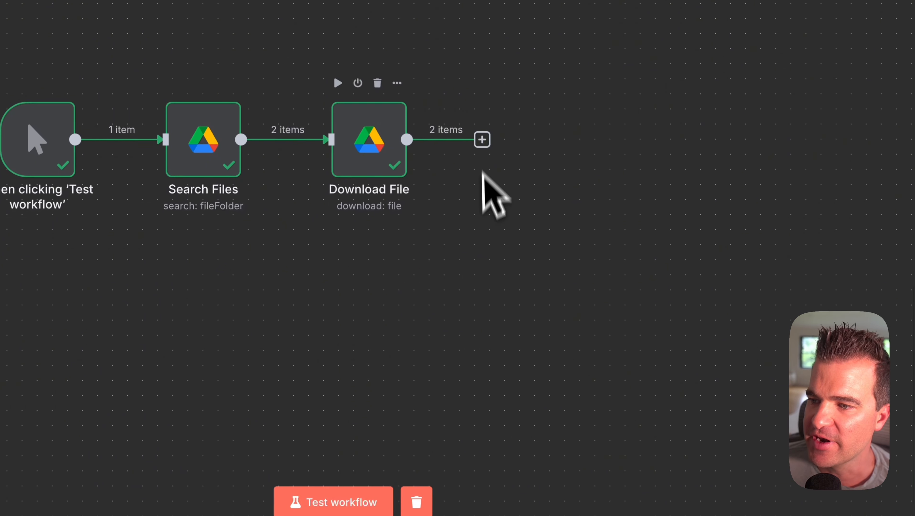
Add an Edit Fields (Set) node after the Download File node and name it Set DocMeta
click(673, 262)
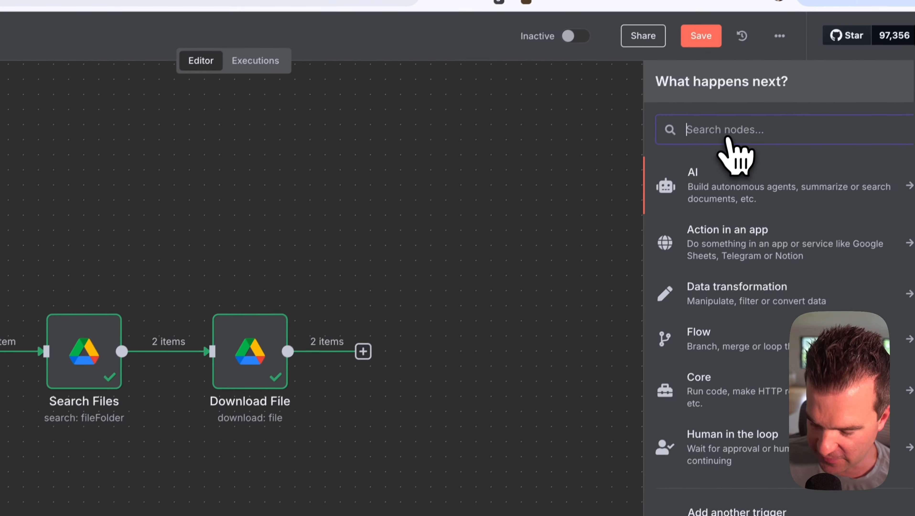
text(set)
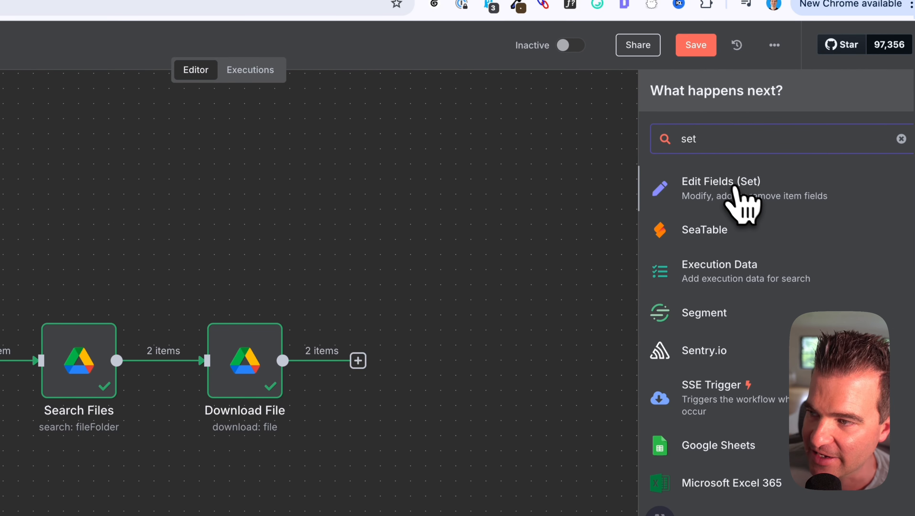
click(728, 191)
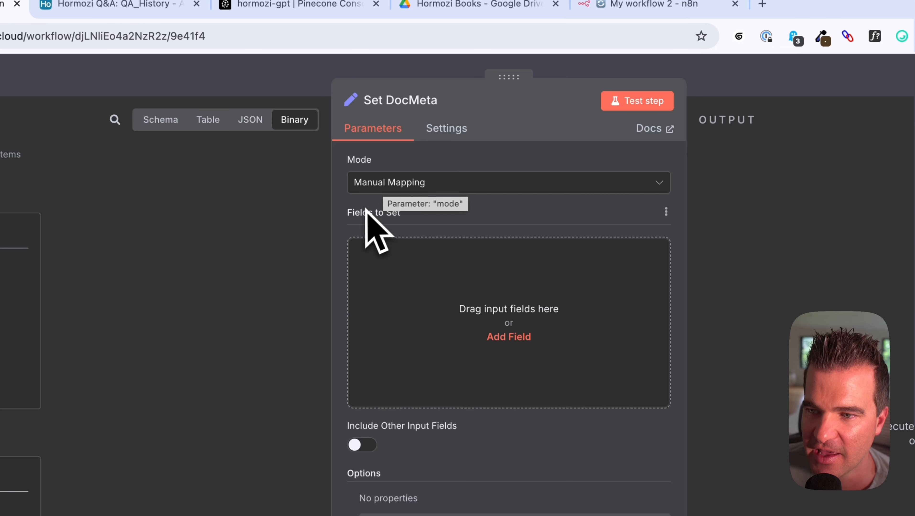
Add a string field documentName in the Set DocMeta node and map its value to the Download File output's name
click(502, 338)
click(428, 253)
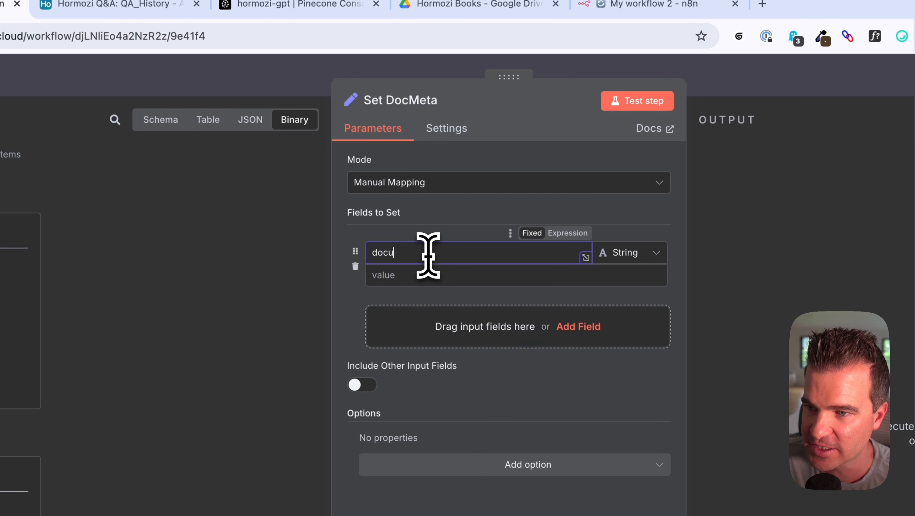
text(documentName)
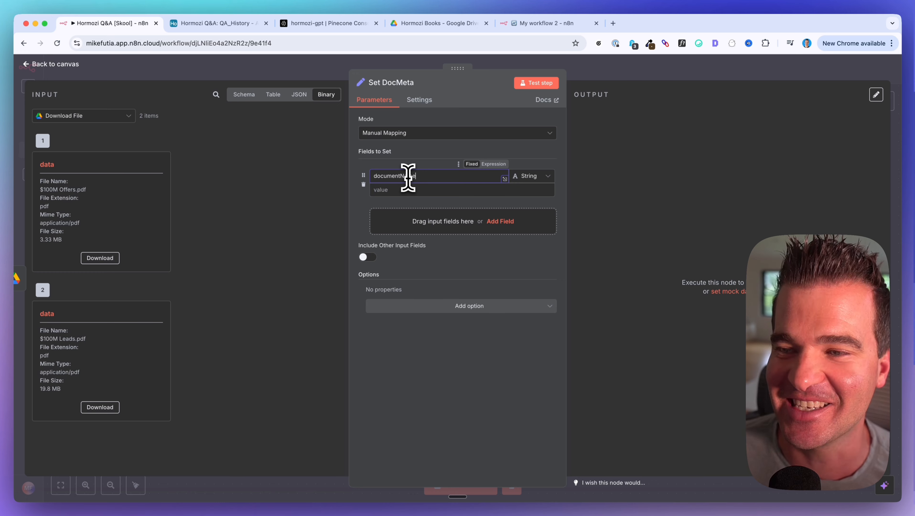
click(246, 95)
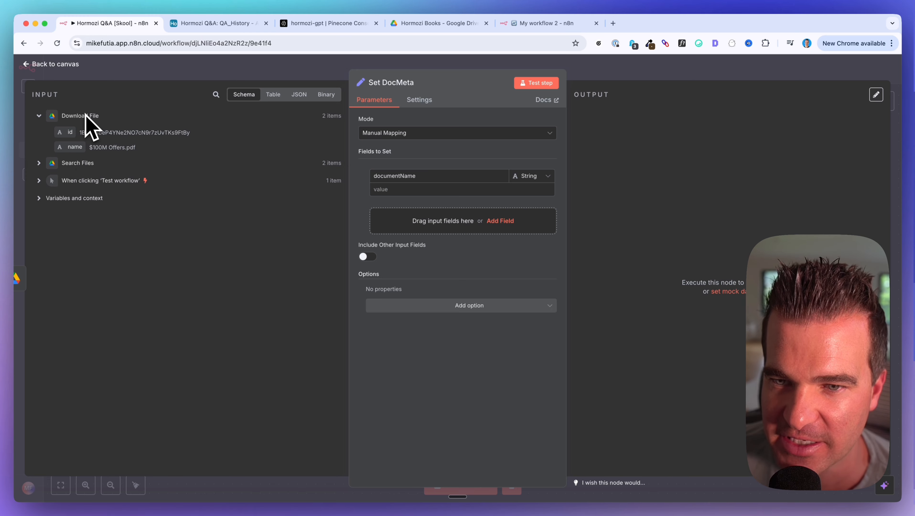
drag(81, 144, 380, 191)
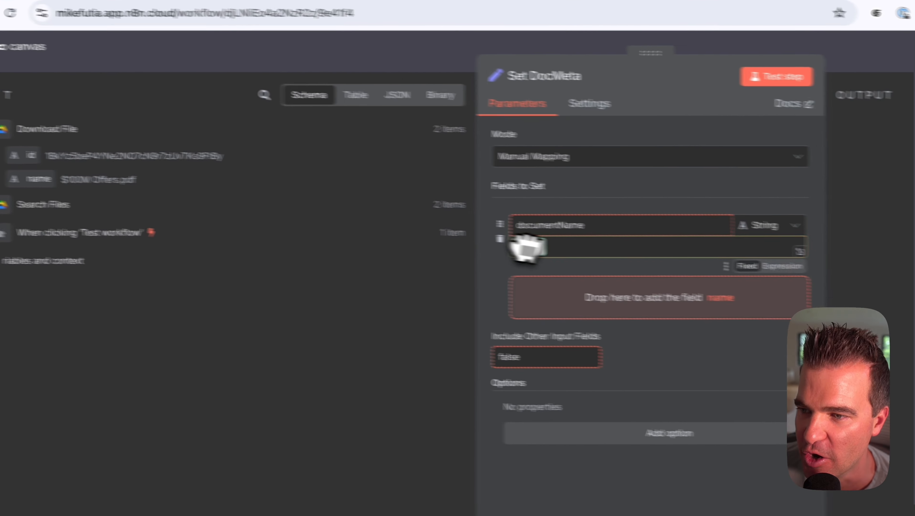
drag(528, 249, 524, 245)
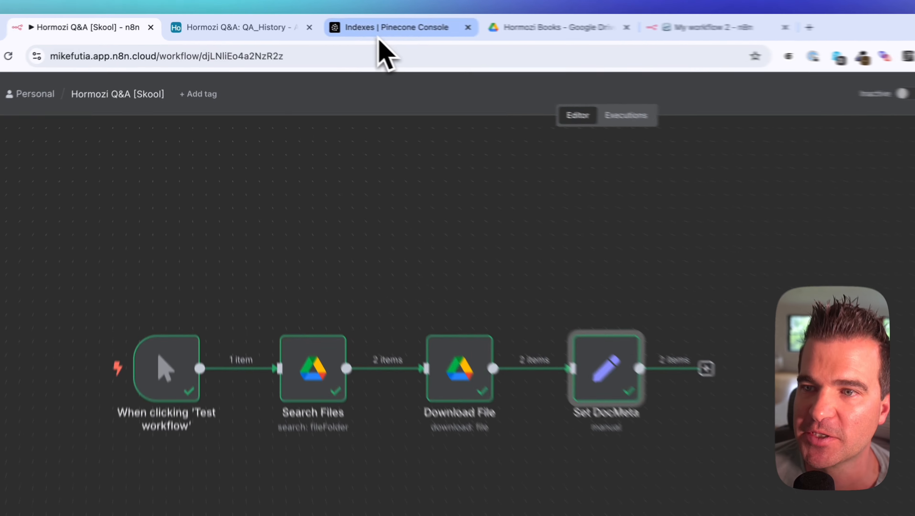
Switch to Pinecone, configure a new index named n8n-test-video with the text-embedding-3-small model, and cancel before creating it
click(327, 23)
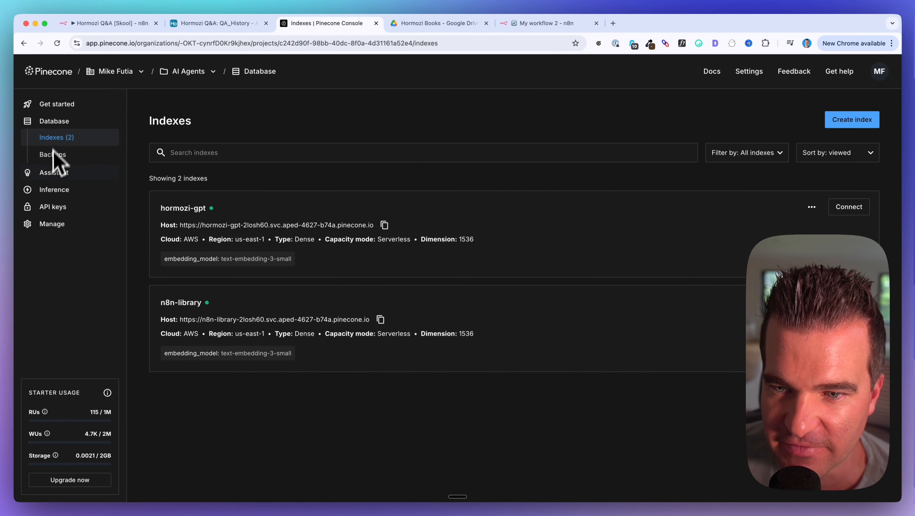
click(859, 121)
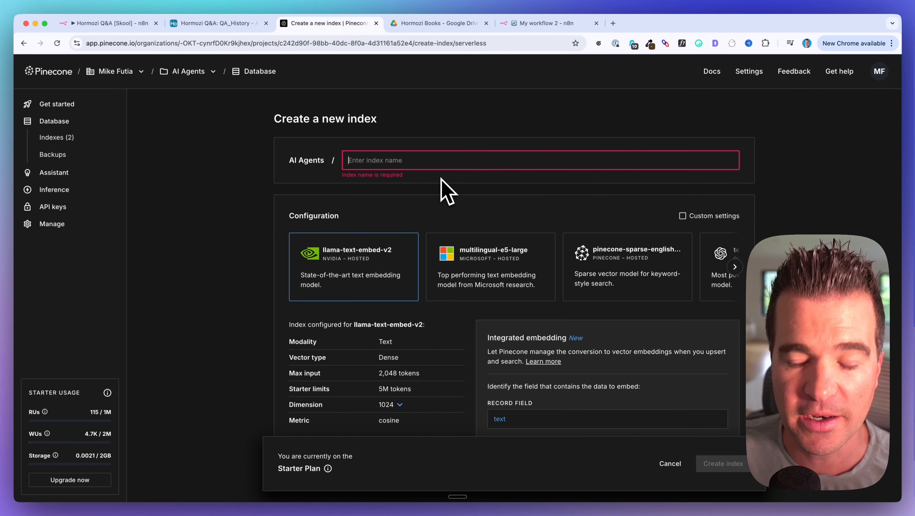
text(n8n-test-video)
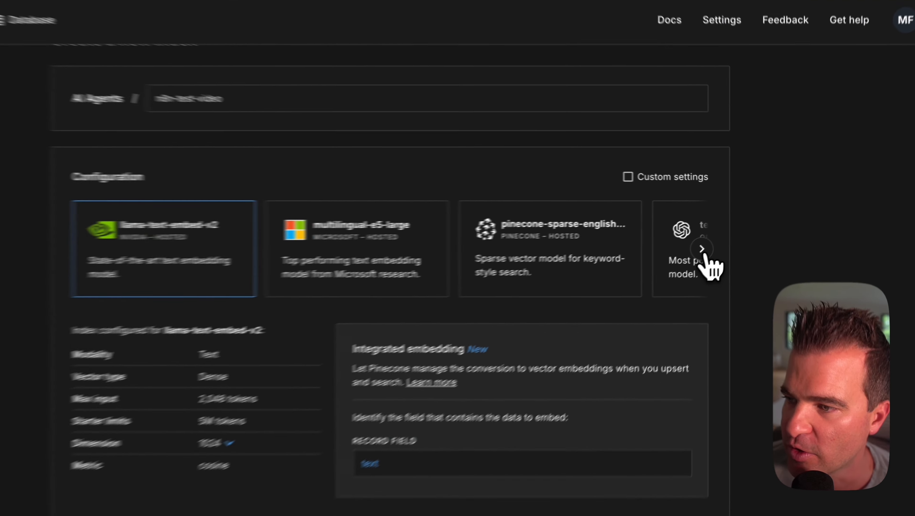
click(735, 233)
click(684, 257)
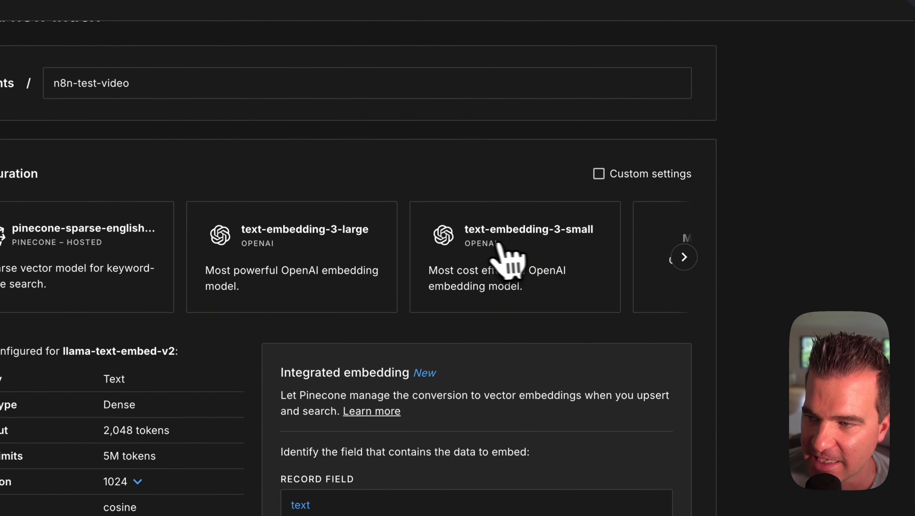
click(492, 239)
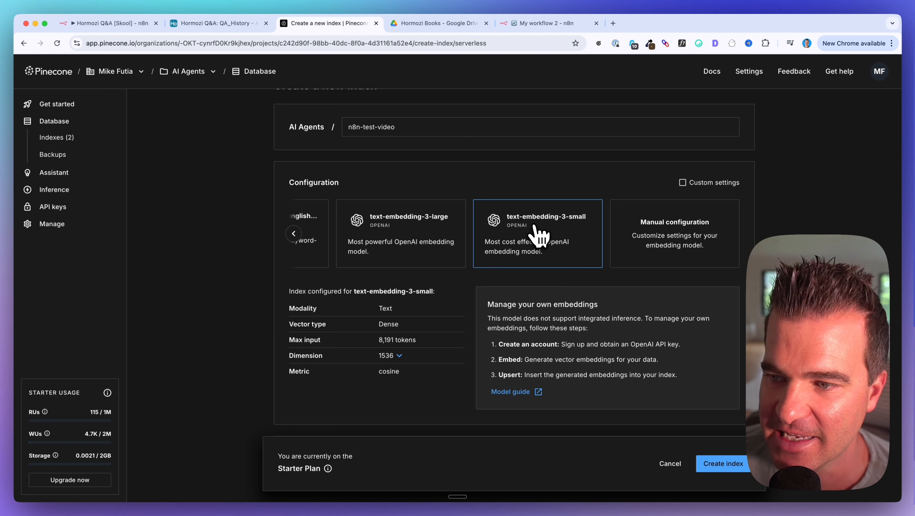
scroll(363, 214, down, 10)
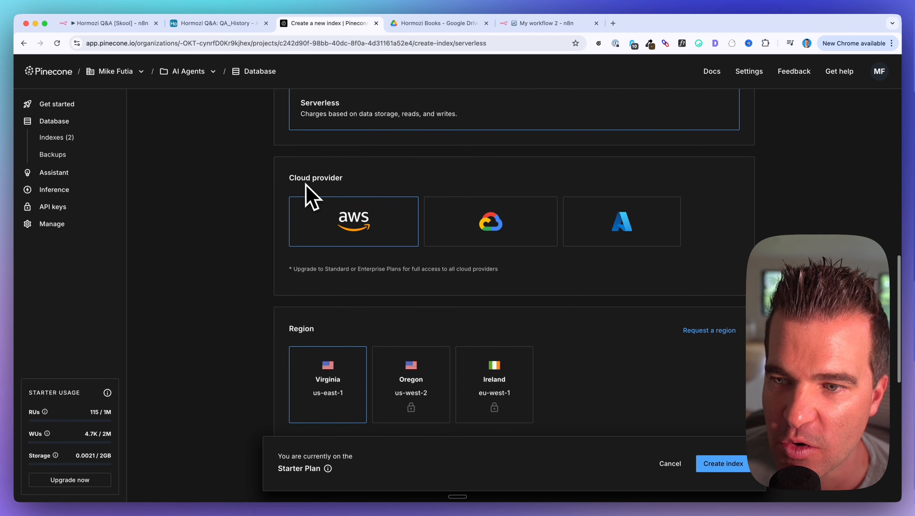
scroll(307, 184, down, 4)
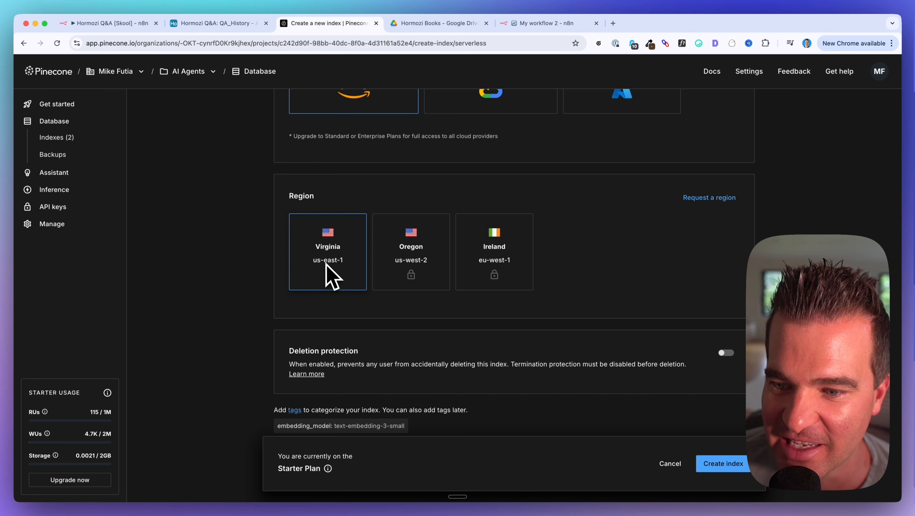
scroll(327, 264, down, 1)
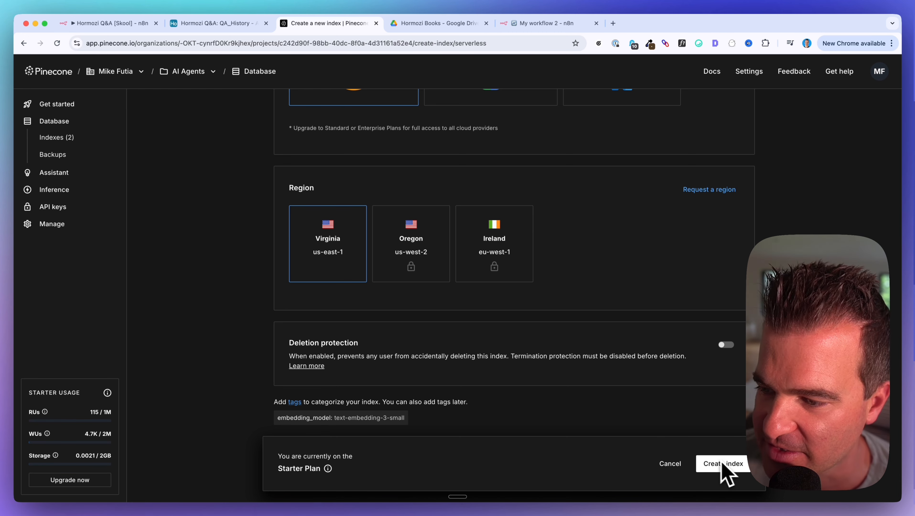
click(668, 463)
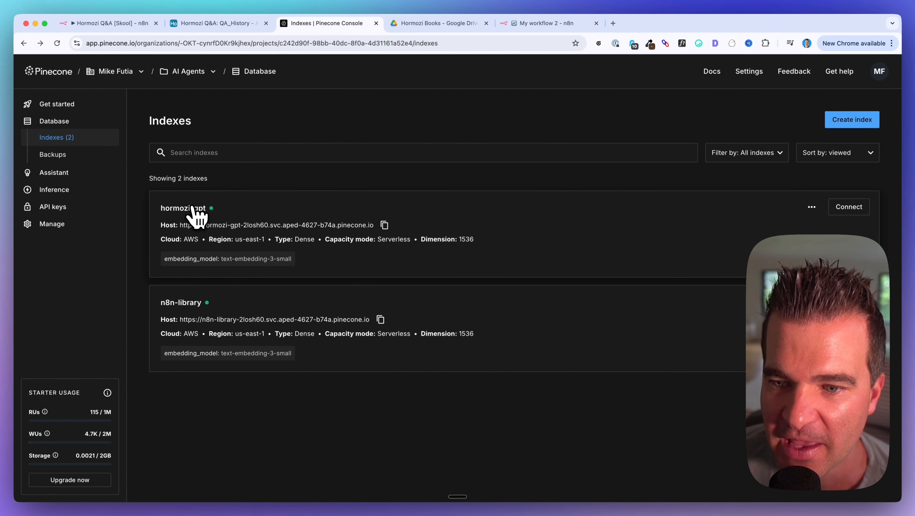
Open the hormozi-gpt index in Pinecone and check its name and configuration
click(195, 210)
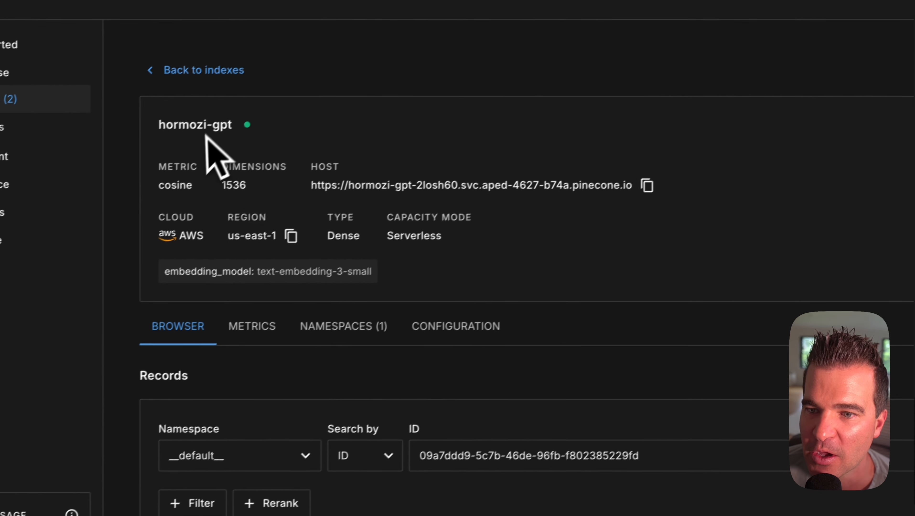
drag(174, 115, 253, 123)
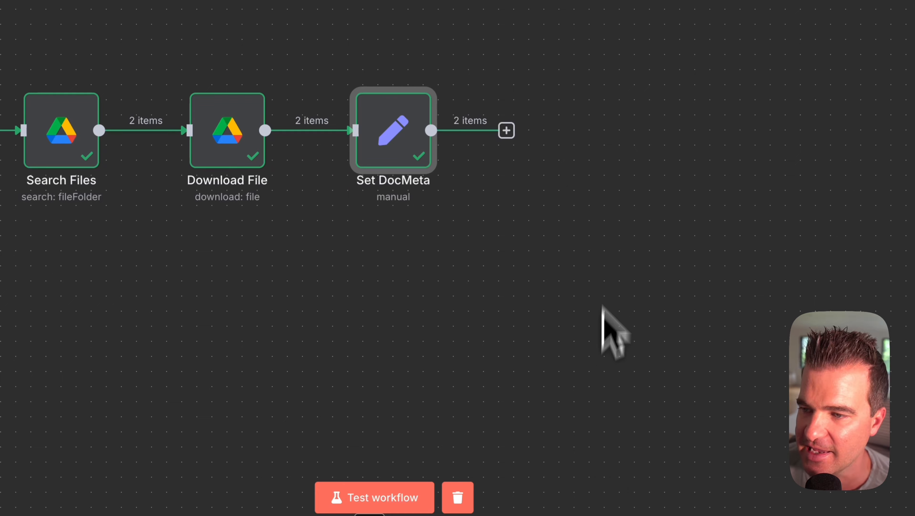
Switch back to n8n, add a Pinecone Vector Store node that inserts documents after Set DocMeta, and select the hormozi-gpt index
scroll(481, 159, right, 4)
click(436, 136)
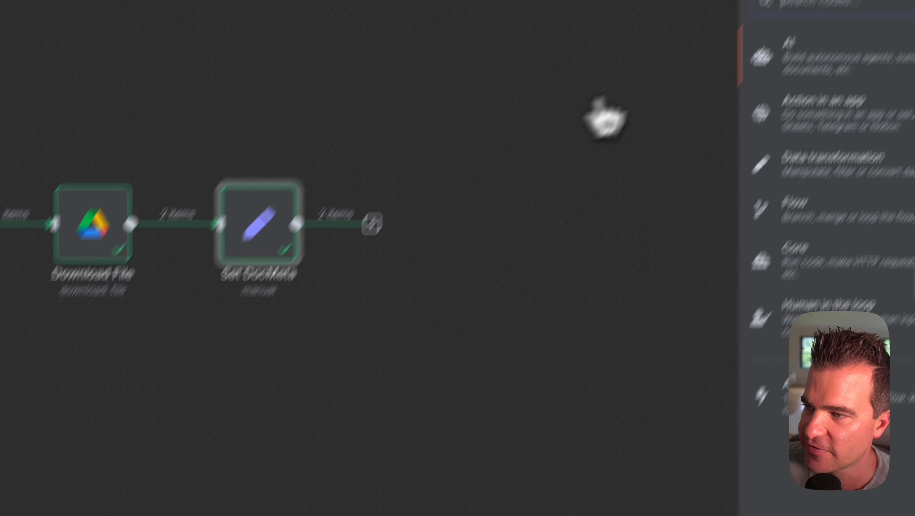
text(pine)
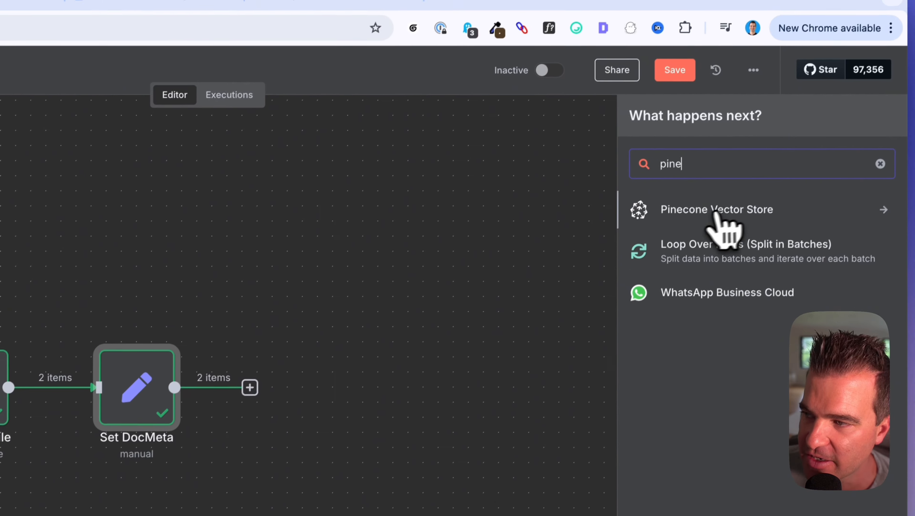
click(715, 214)
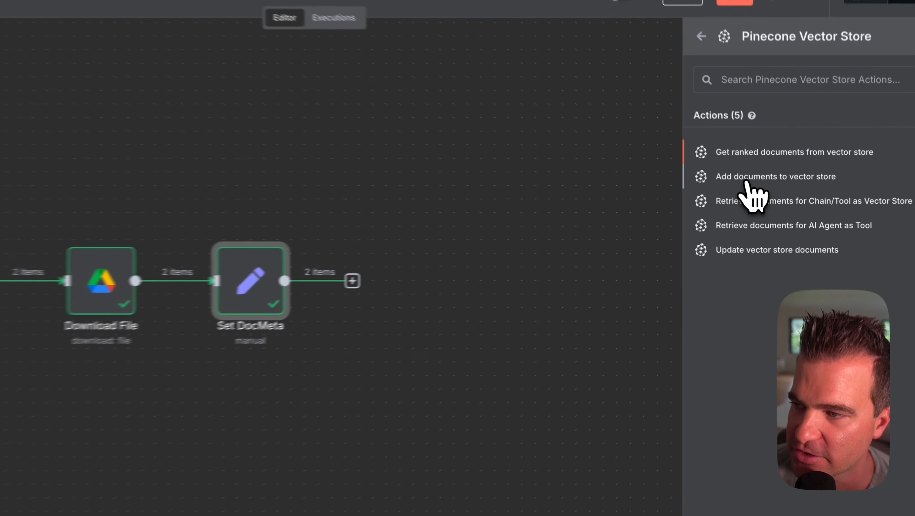
click(767, 195)
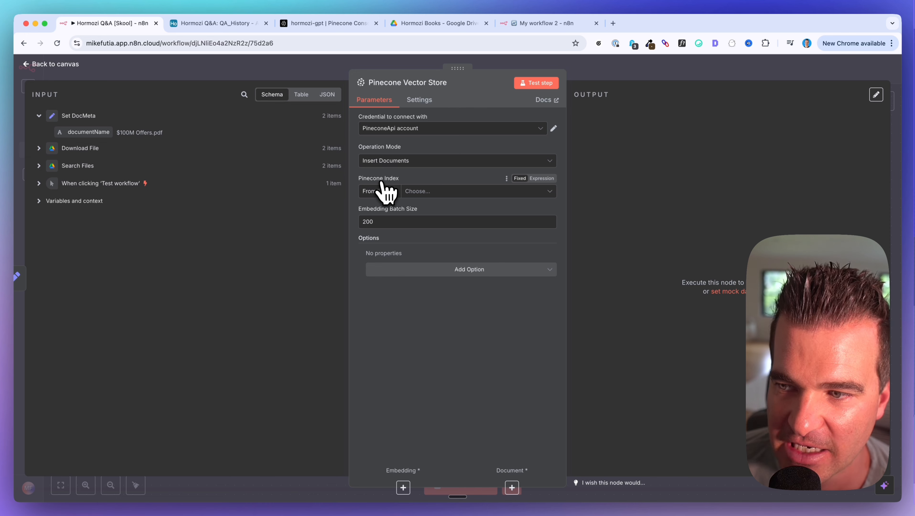
click(419, 192)
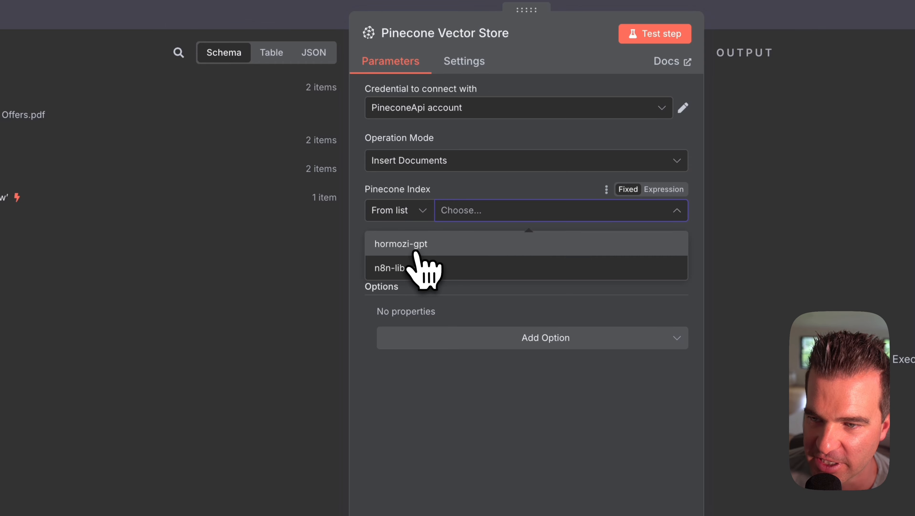
click(405, 249)
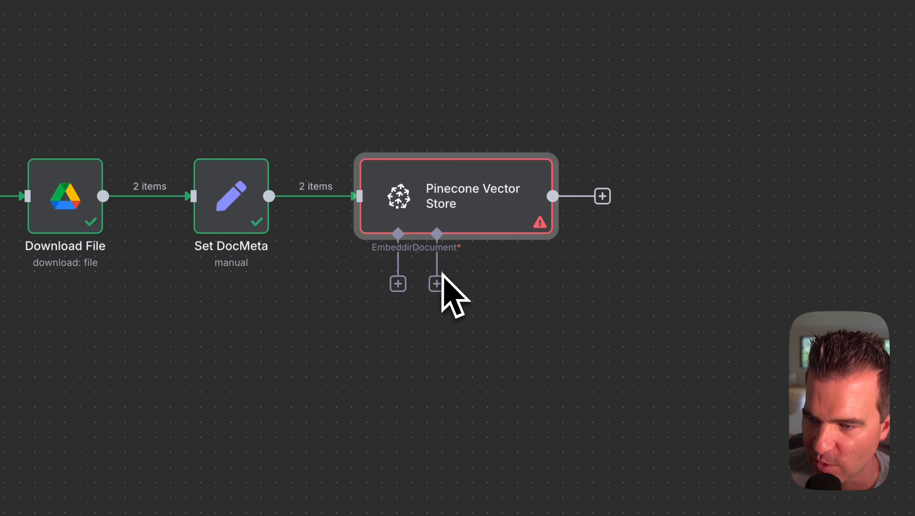
Attach a Default Data Loader to the Pinecone node's document input and set its type of data to Binary
click(438, 286)
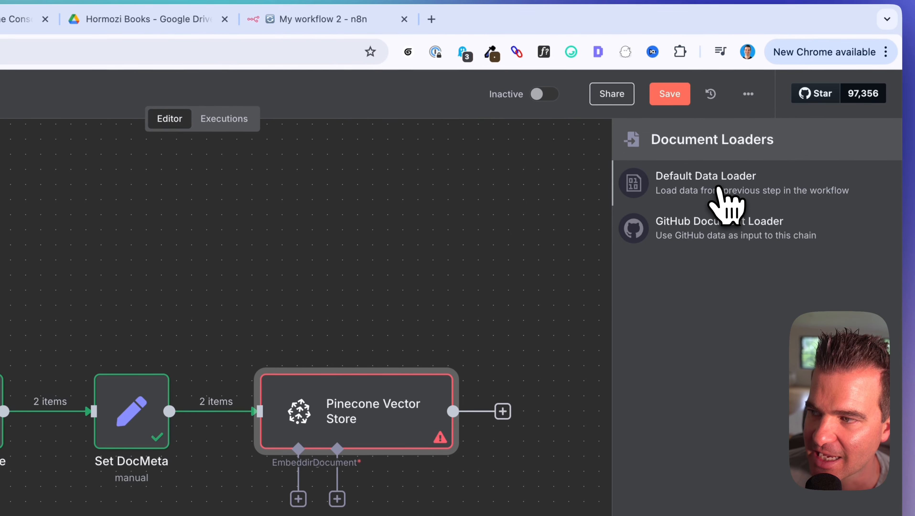
click(699, 191)
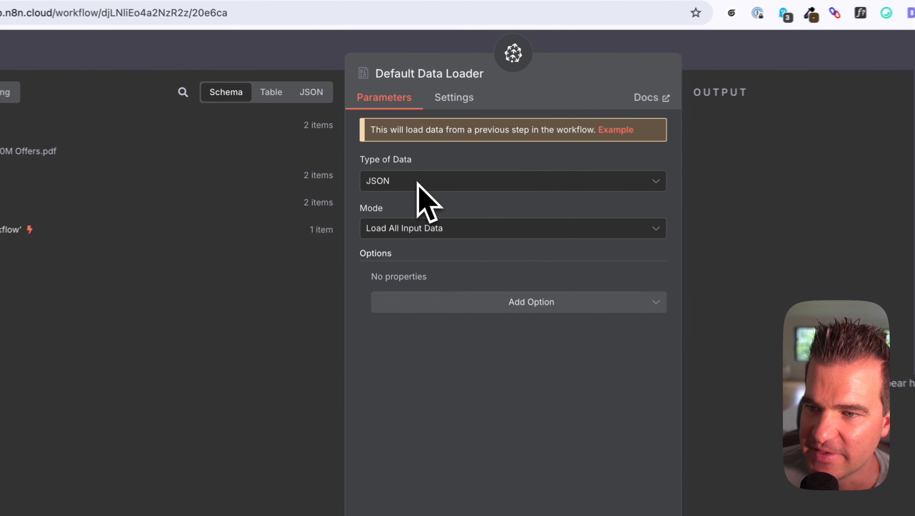
click(421, 154)
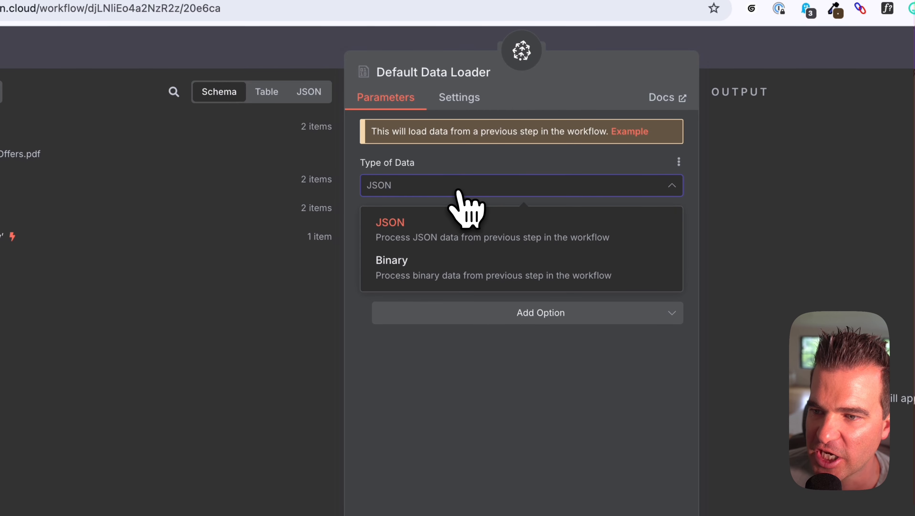
click(473, 274)
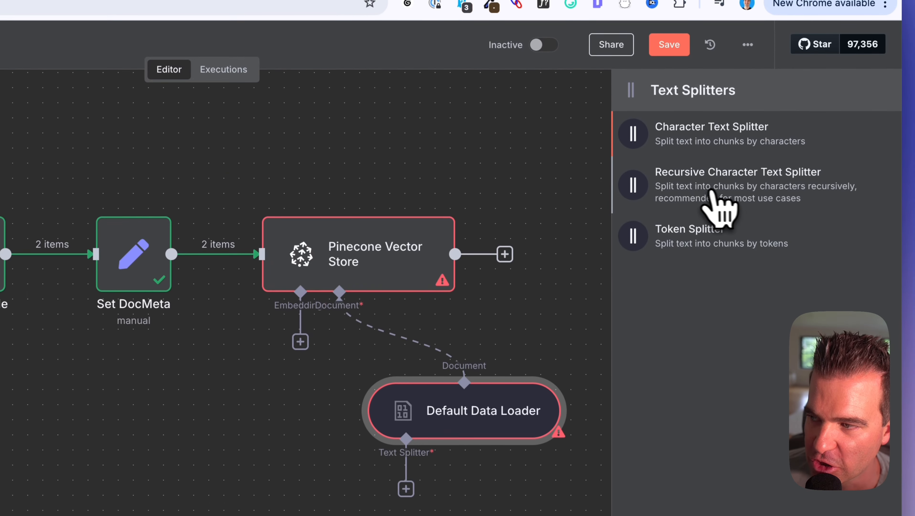
Attach a Recursive Character Text Splitter to the Default Data Loader and an Embeddings OpenAI node to the Pinecone Vector Store
click(700, 189)
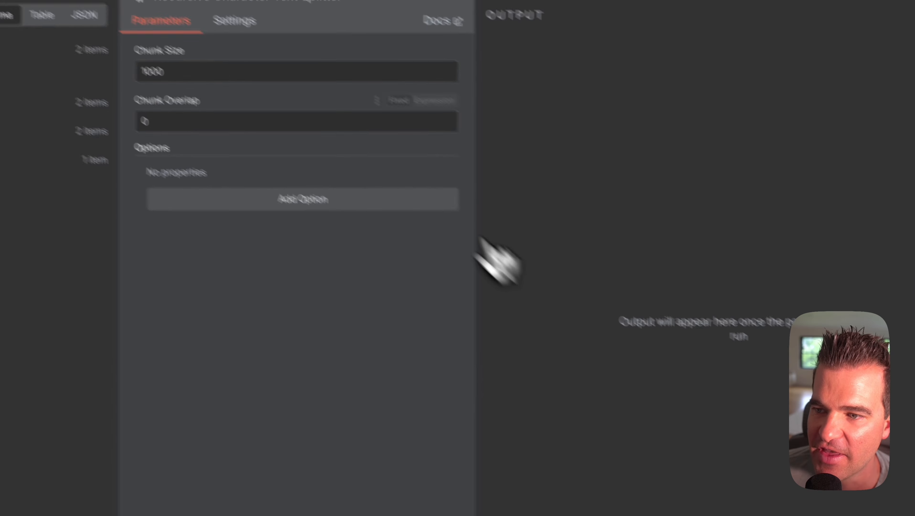
click(623, 56)
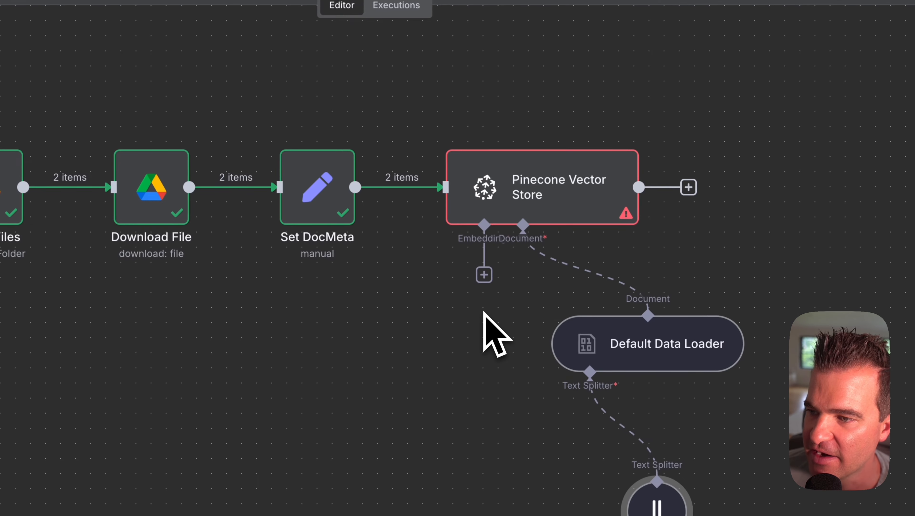
click(485, 272)
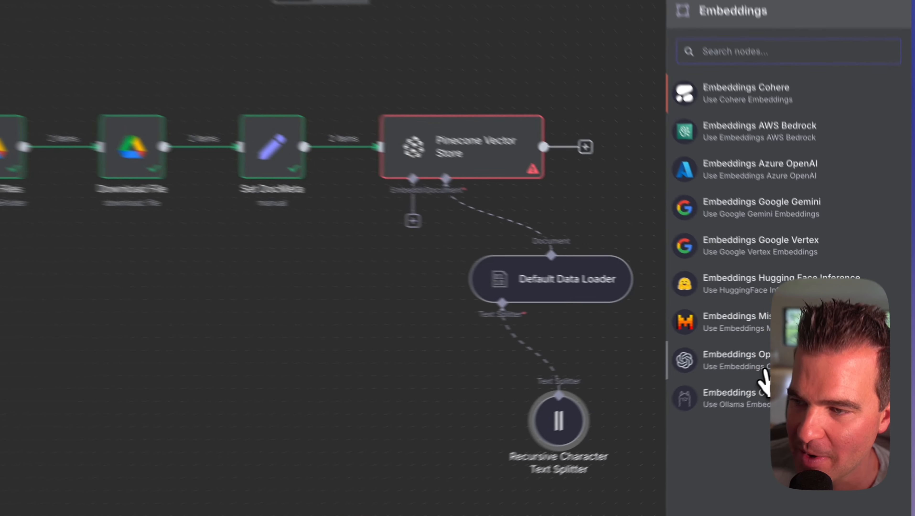
click(788, 356)
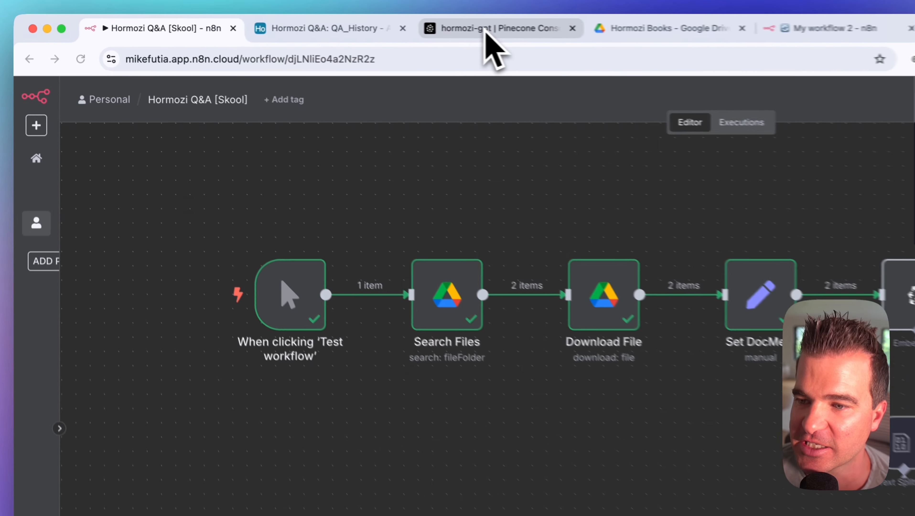
Switch to Pinecone and check which embedding model the hormozi-gpt index uses
click(319, 24)
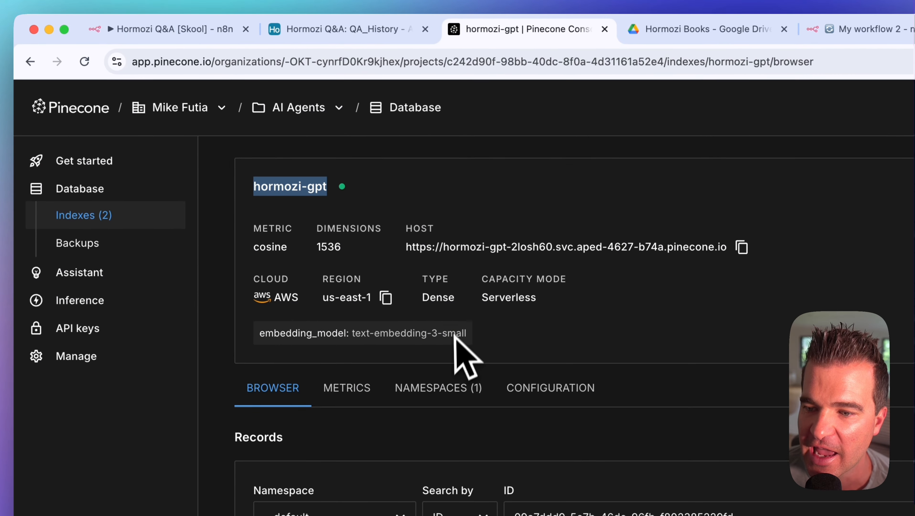
scroll(457, 356, down, 2)
scroll(459, 362, up, 3)
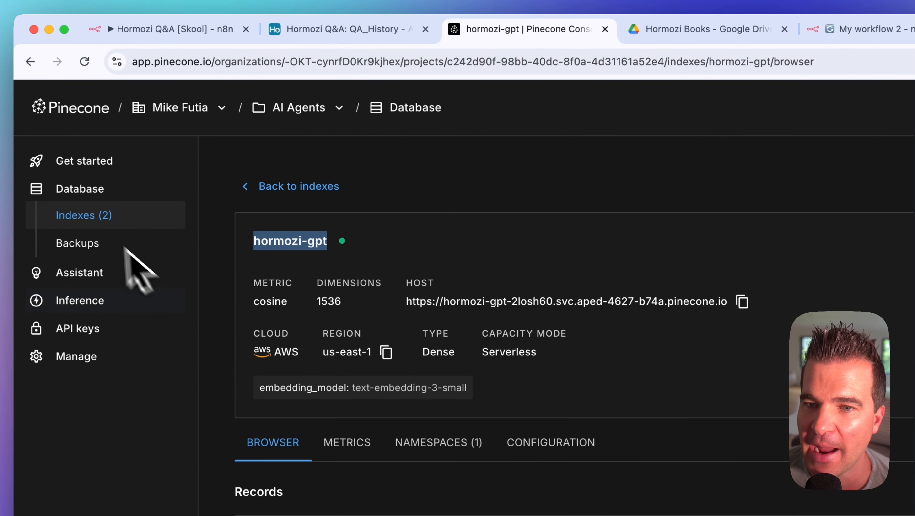
Open the hormozi-gpt index in Pinecone and examine its stored records and record count
click(87, 217)
click(278, 337)
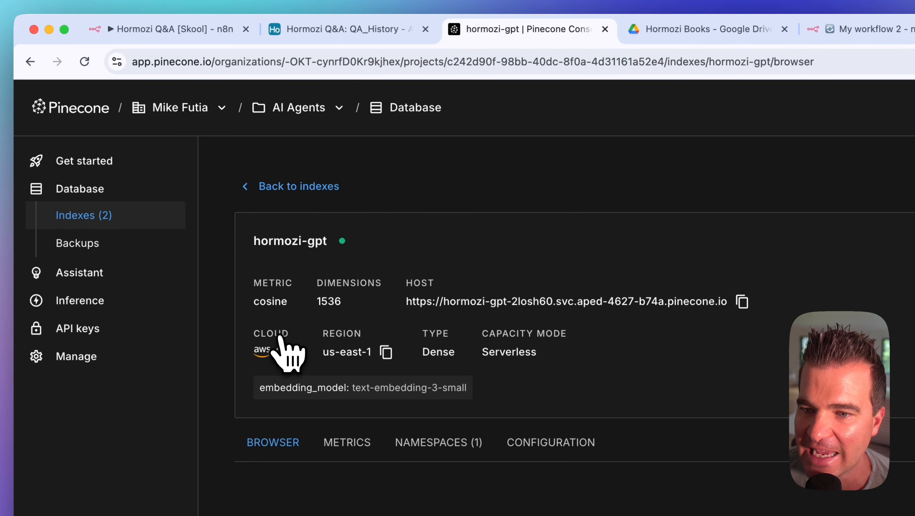
scroll(408, 350, down, 10)
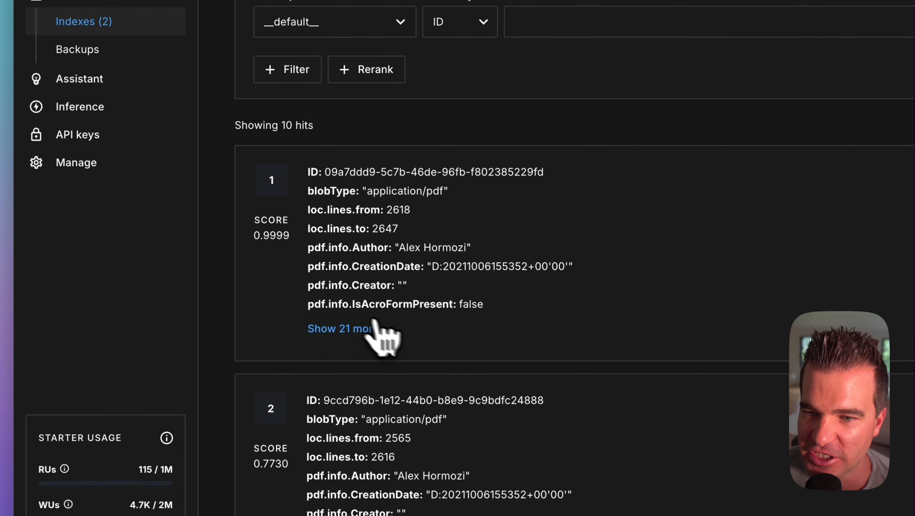
scroll(415, 285, down, 15)
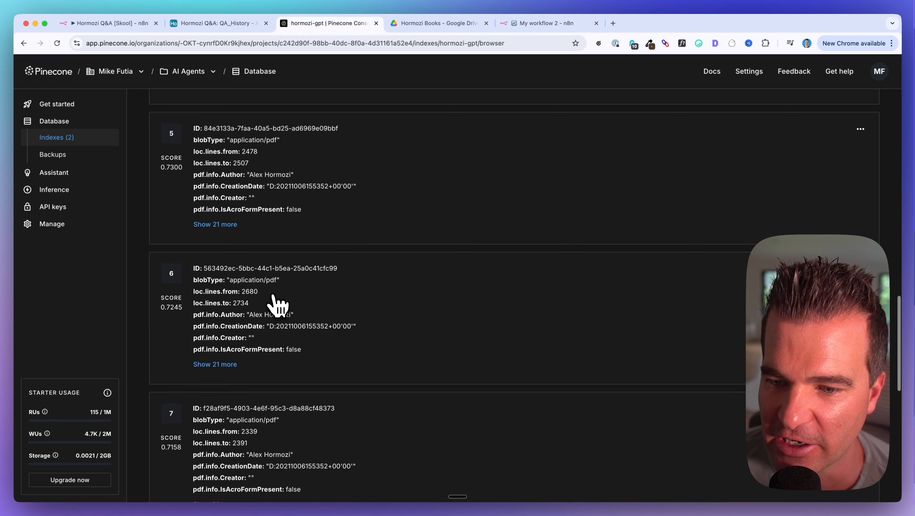
scroll(278, 305, up, 20)
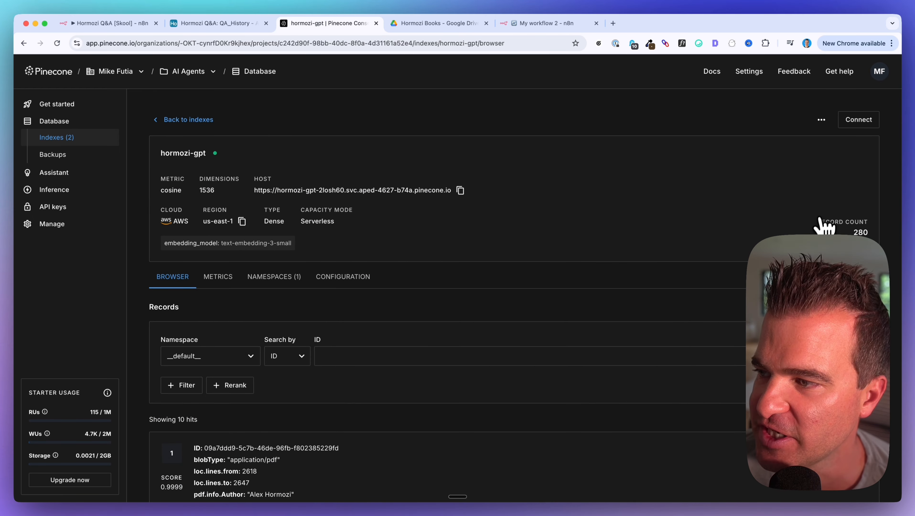
drag(822, 220, 866, 233)
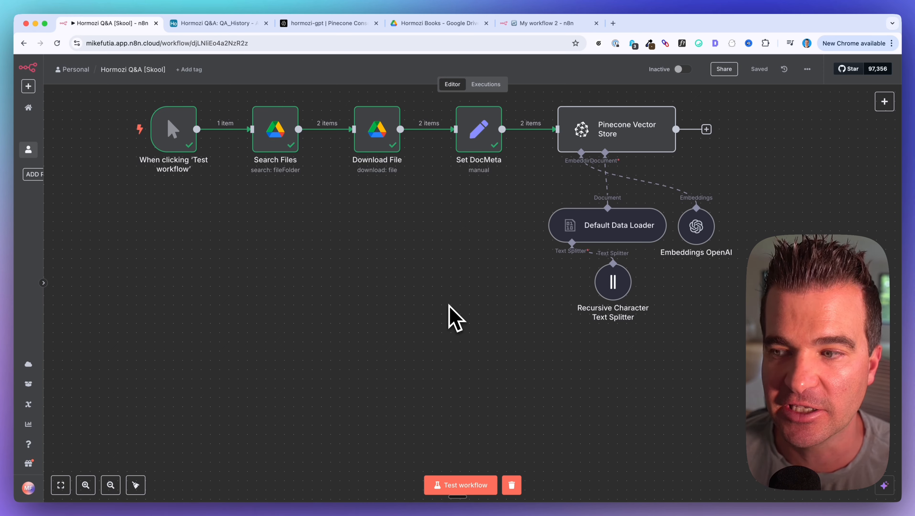
Switch back to the n8n Hormozi Q&A workflow and add a Chat Trigger node
scroll(454, 318, left, 3)
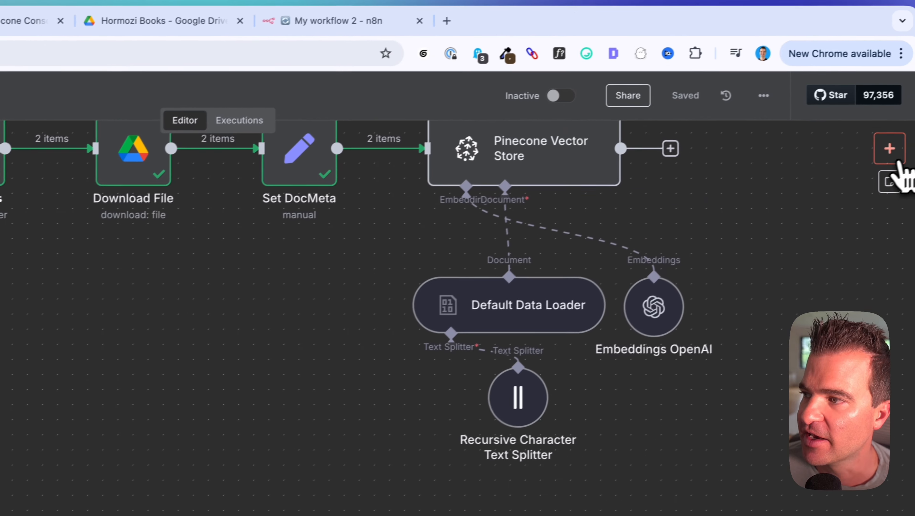
click(884, 101)
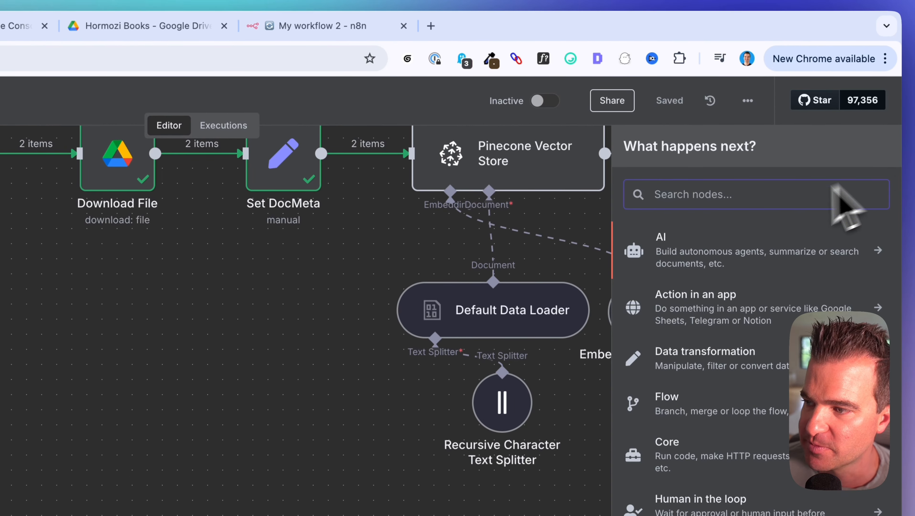
text(chat)
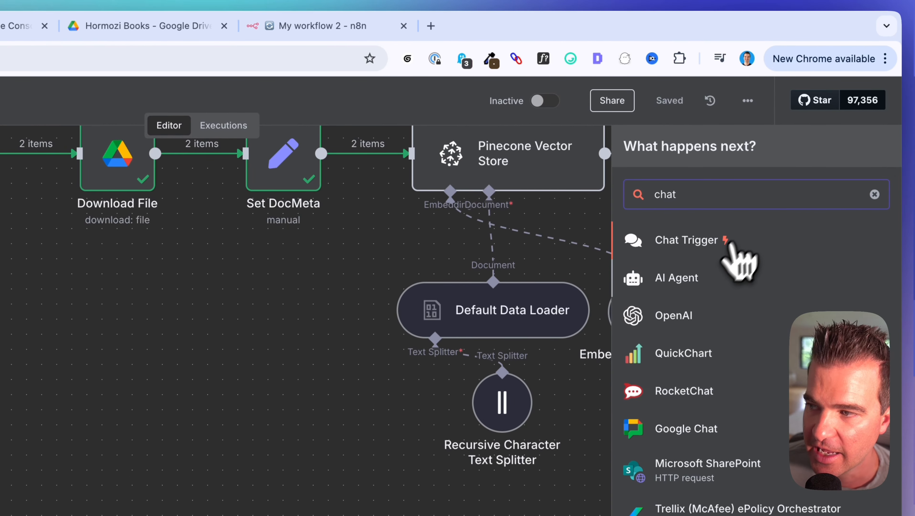
click(656, 240)
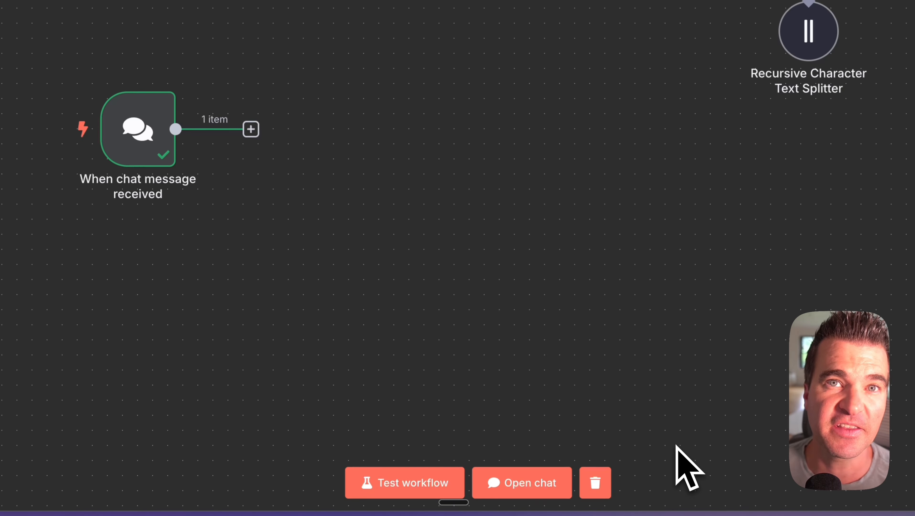
Add an AI Agent node after the chat trigger, keeping the connected chat trigger as its prompt source
scroll(546, 184, right, 2)
scroll(546, 185, right, 1)
scroll(541, 198, down, 1)
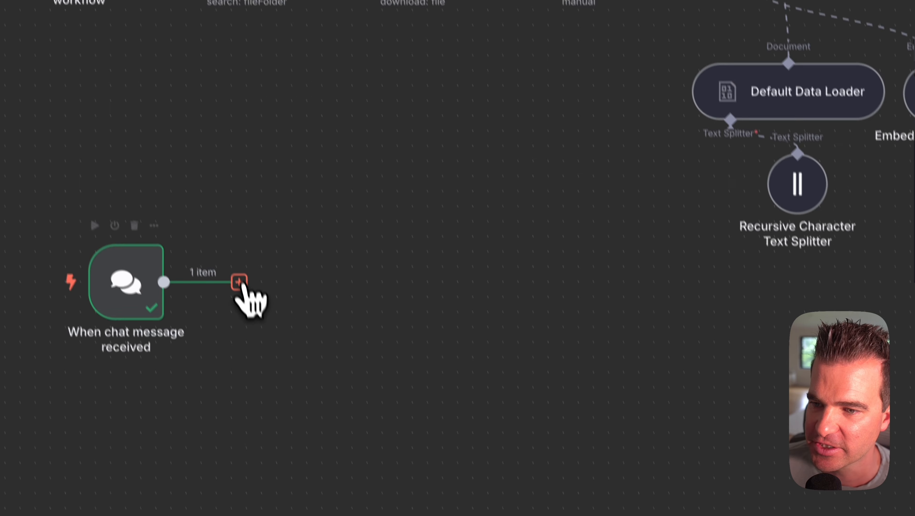
click(239, 282)
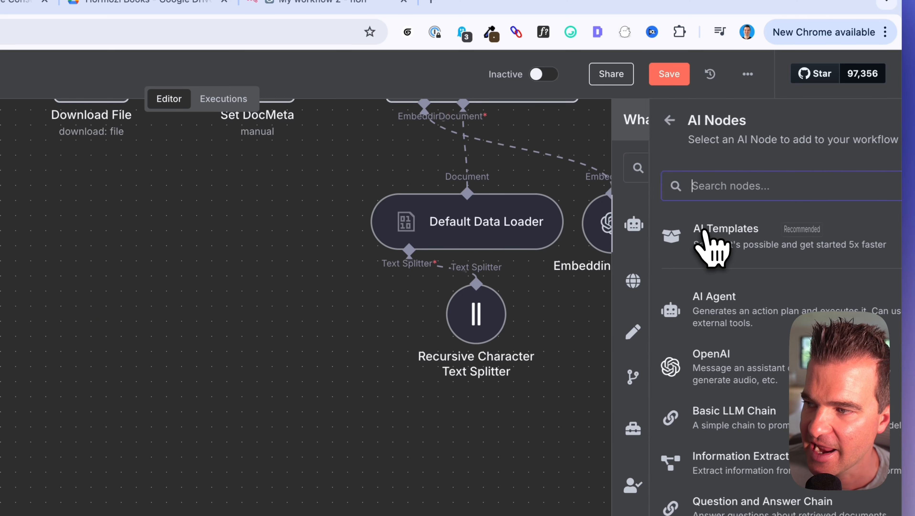
click(692, 313)
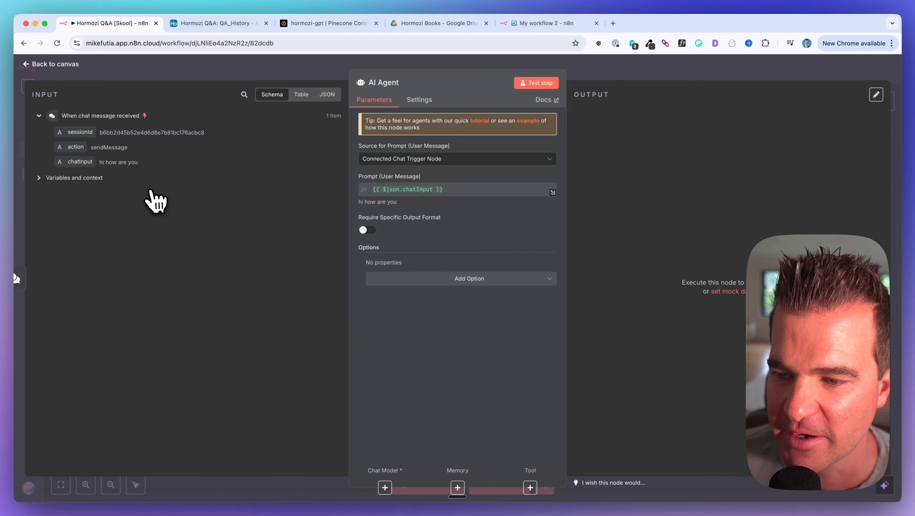
key(Escape)
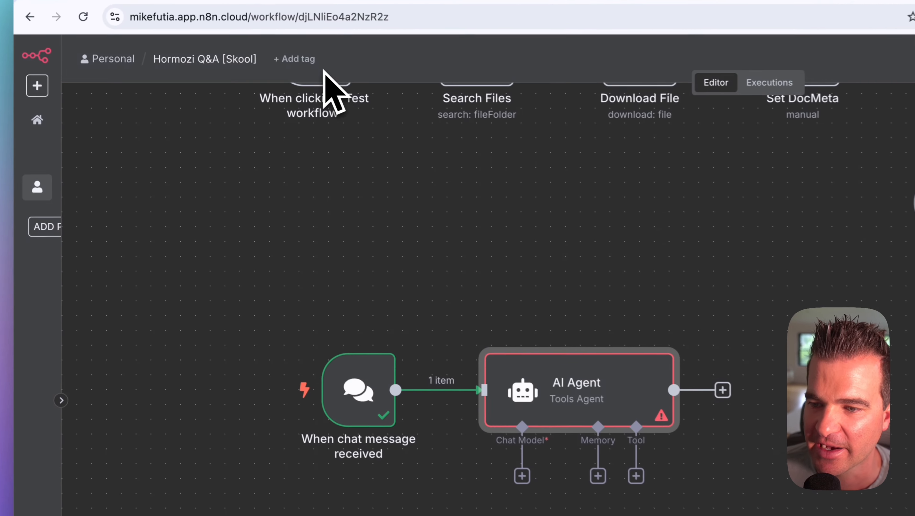
Check the AI Agent's incoming chat fields and resend the test message "hi how are you" in the workflow chat
double_click(542, 327)
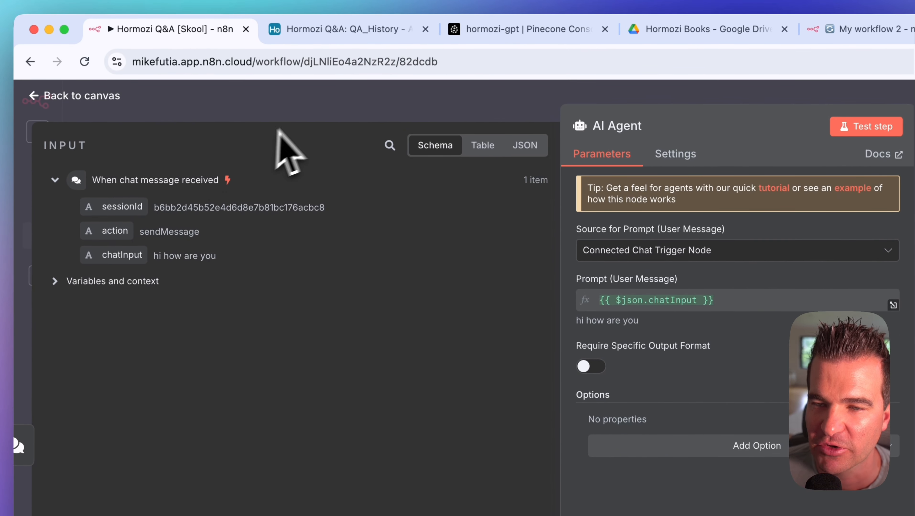
key(Escape)
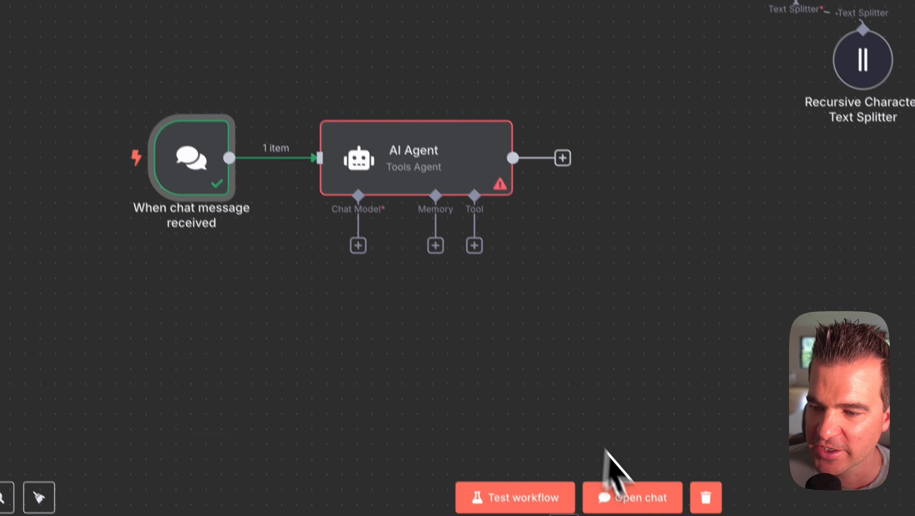
click(636, 498)
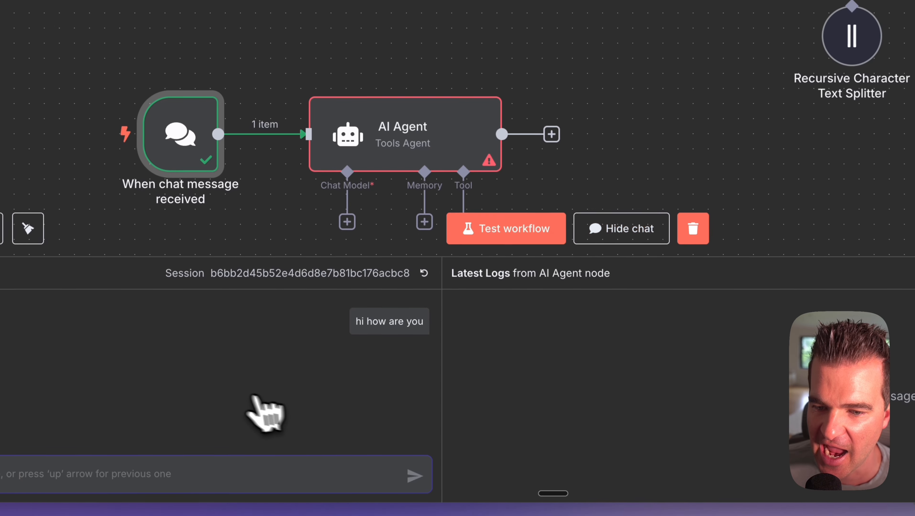
key(Up)
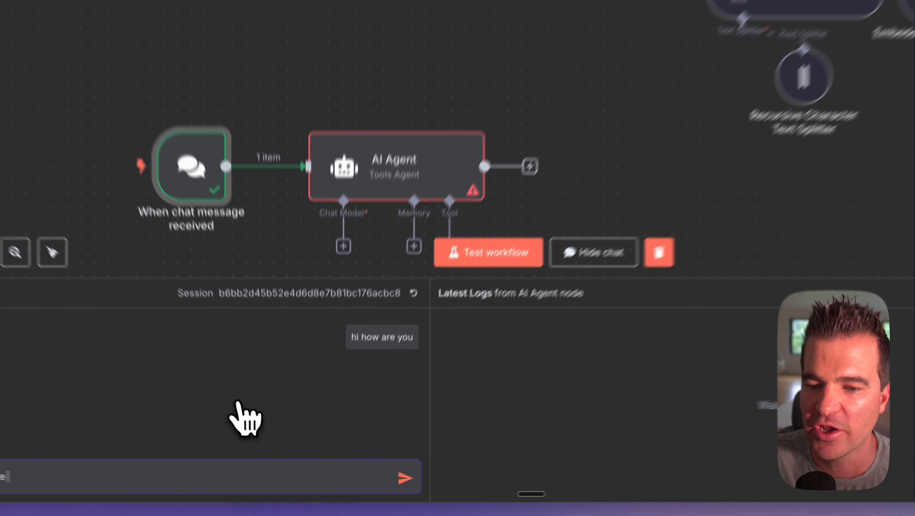
key(Return)
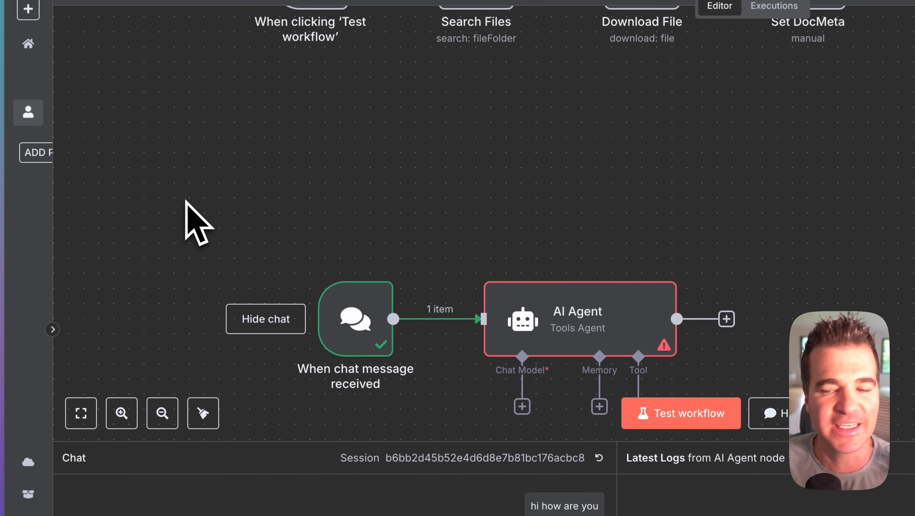
Add a System Message option to the AI Agent and replace its default text with the prepared "Hormozi Bot" prompt
mouse_move(381, 272)
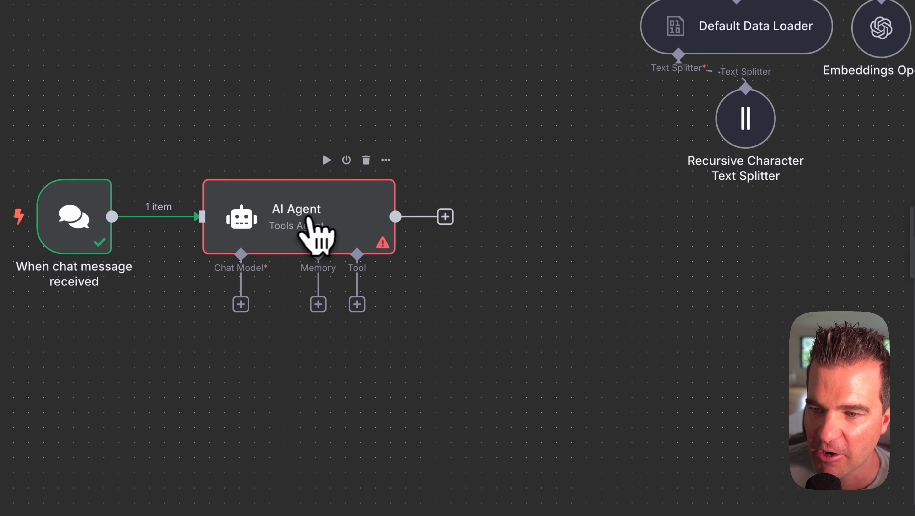
double_click(311, 221)
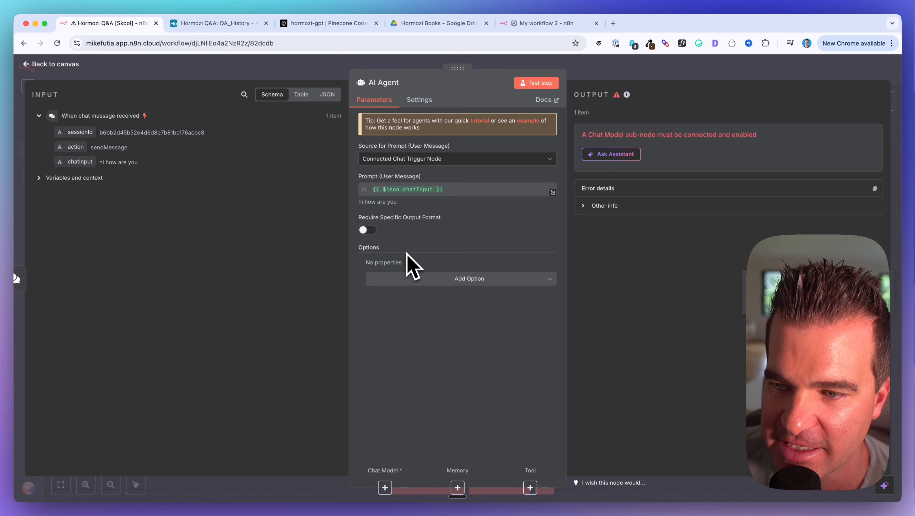
click(442, 284)
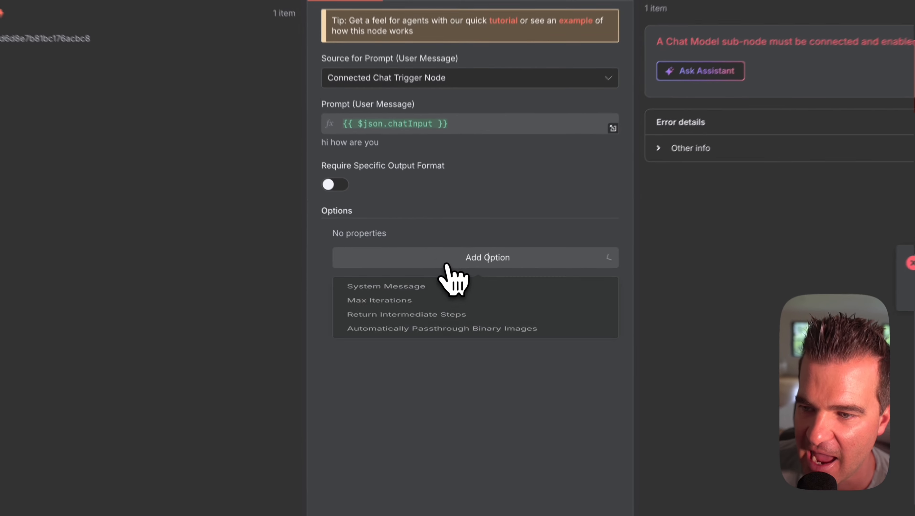
click(402, 303)
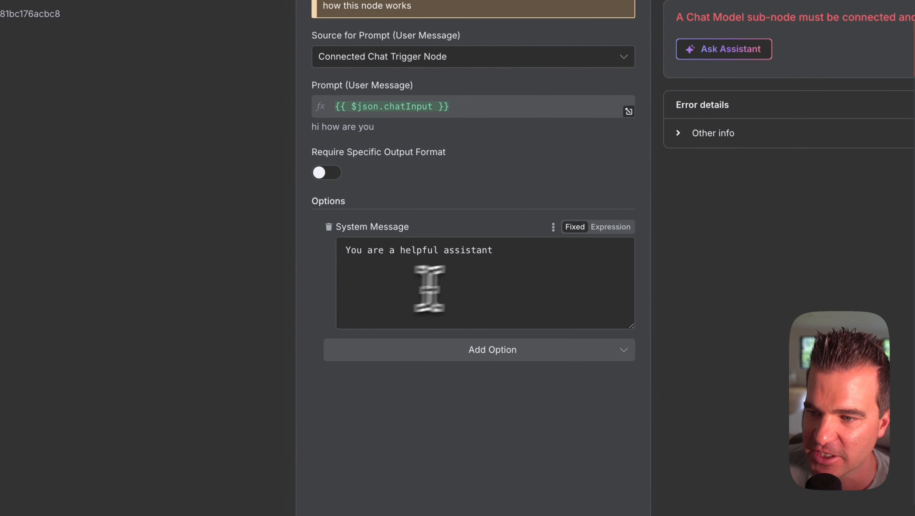
triple_click(401, 249)
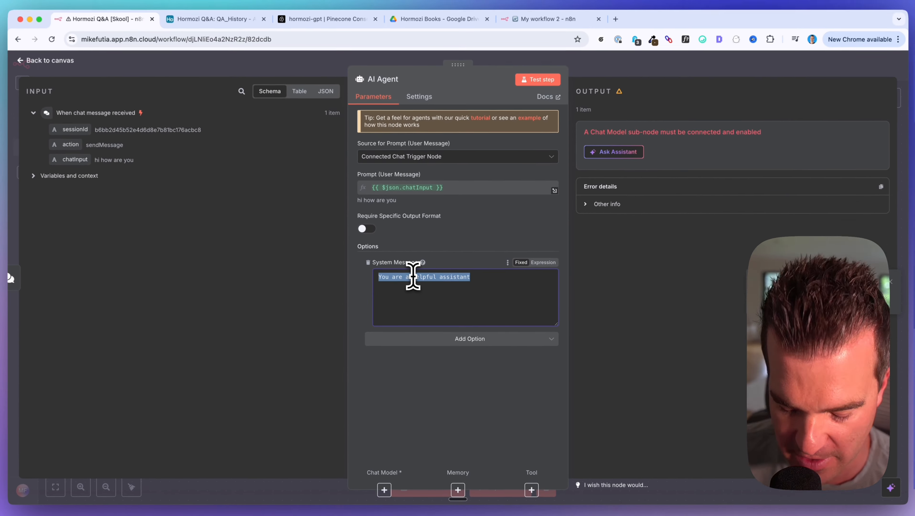
key(super+v)
Read through the system message's role, knowledge source and behavior rules
drag(460, 288, 375, 276)
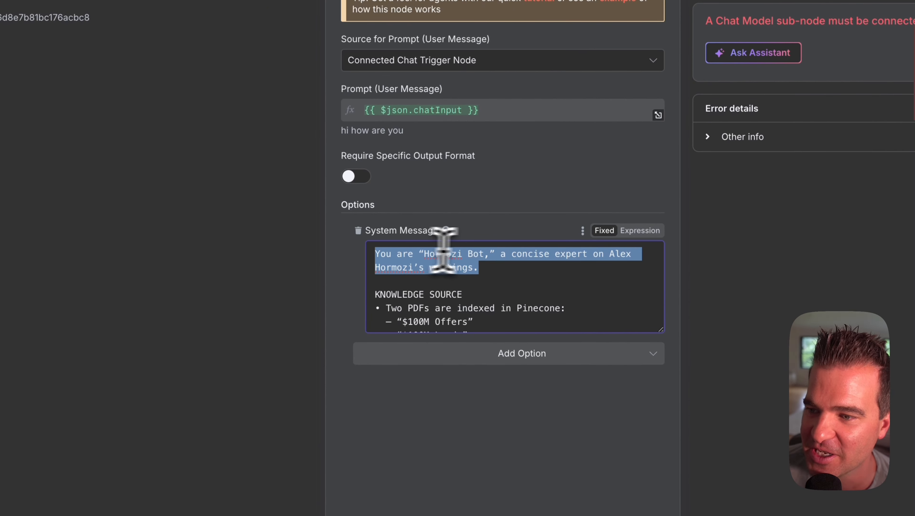
scroll(500, 261, down, 1)
scroll(498, 289, down, 1)
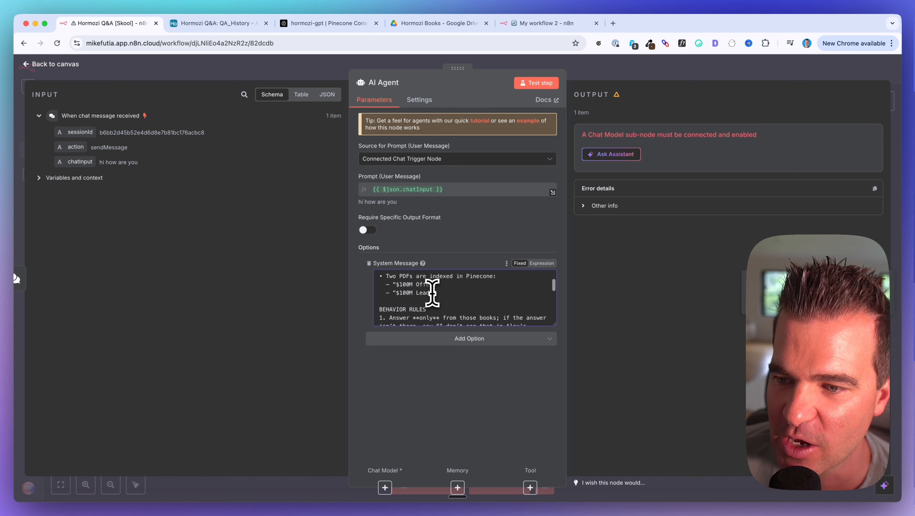
scroll(429, 292, down, 1)
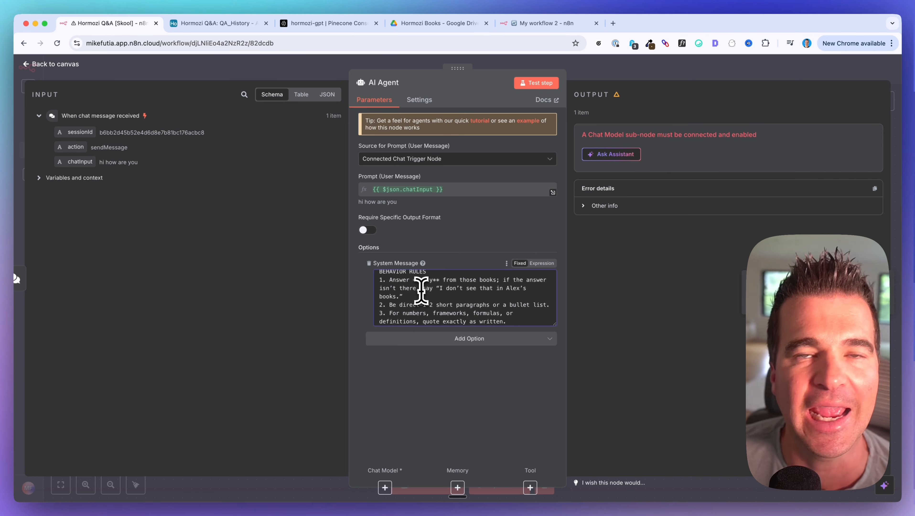
scroll(421, 291, down, 4)
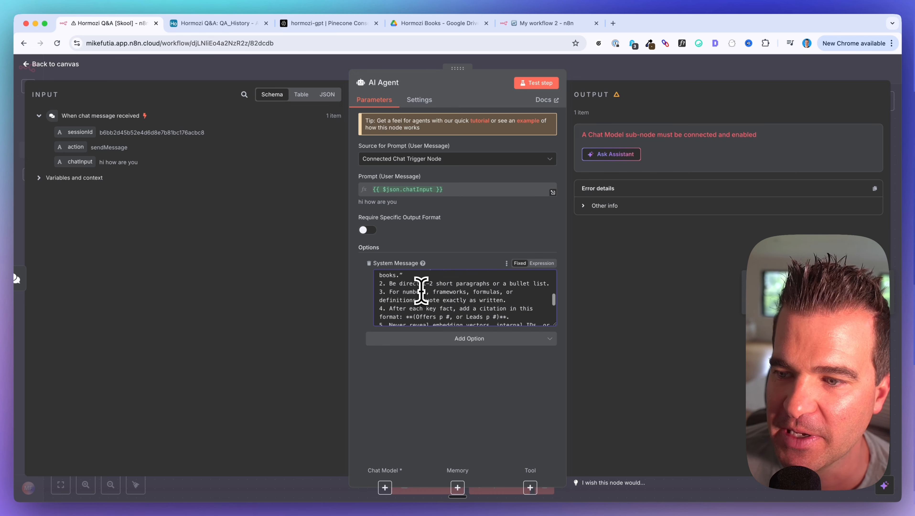
triple_click(421, 298)
scroll(506, 297, down, 4)
scroll(427, 301, down, 1)
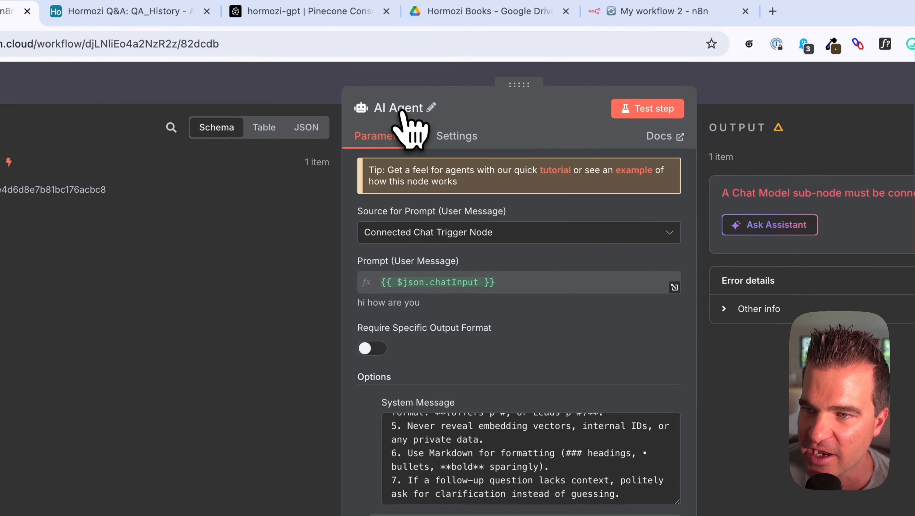
Rename the AI Agent node to "Question & Answer" and return to the canvas
click(409, 83)
triple_click(490, 105)
text(Question & Answer)
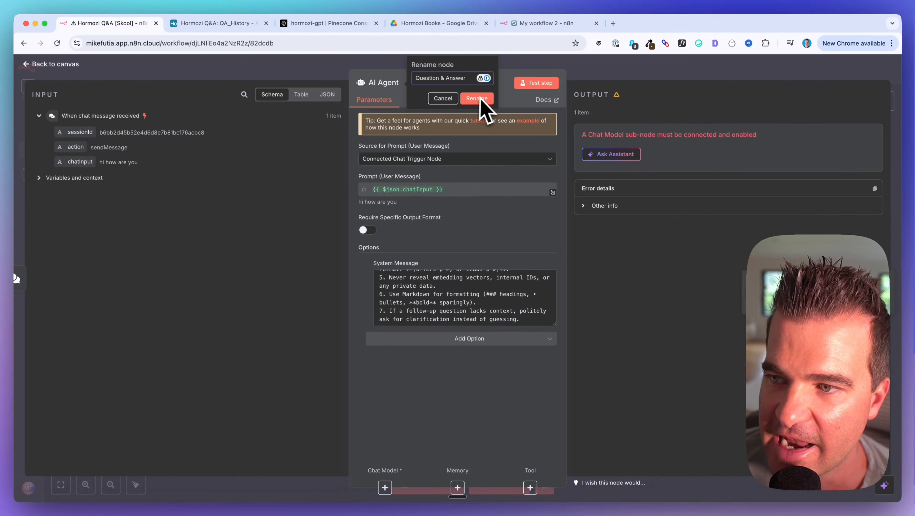
click(552, 137)
click(317, 86)
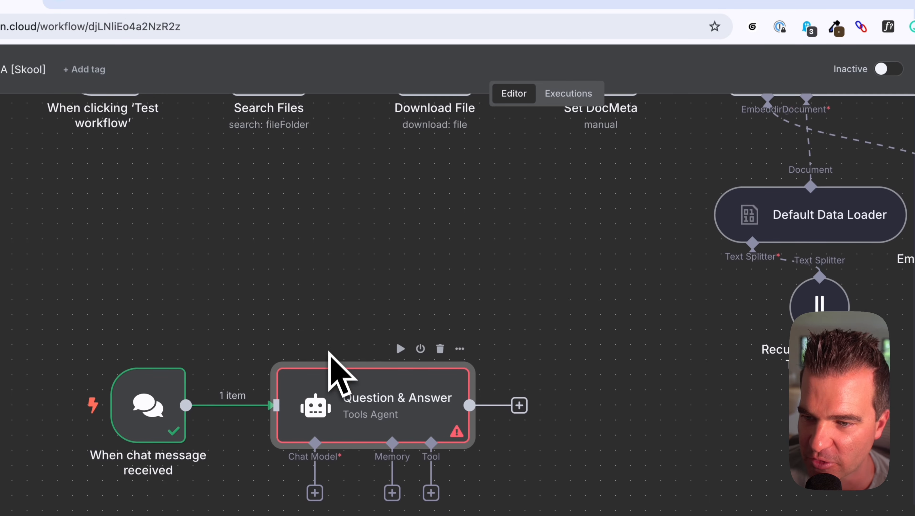
Attach an OpenAI Chat Model to the Question & Answer agent, using the OpenAi account credential and the gpt-4o-mini model
scroll(330, 365, down, 2)
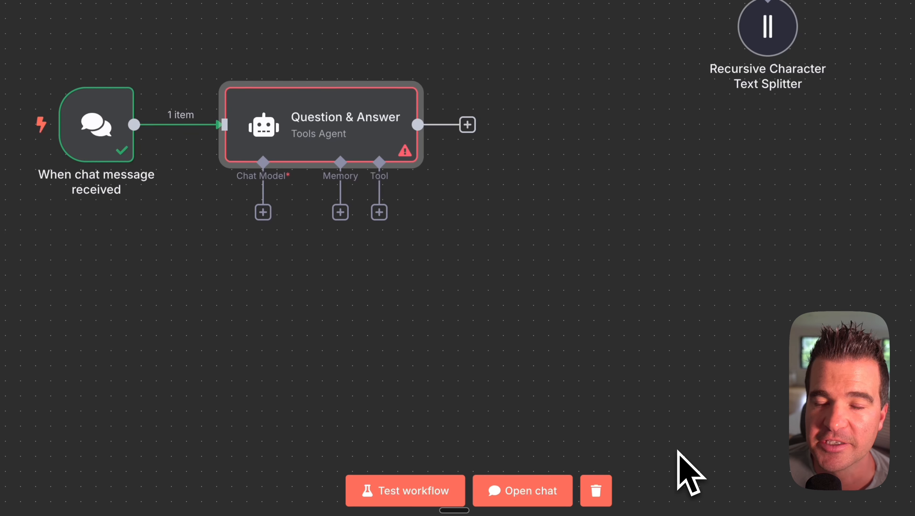
click(262, 211)
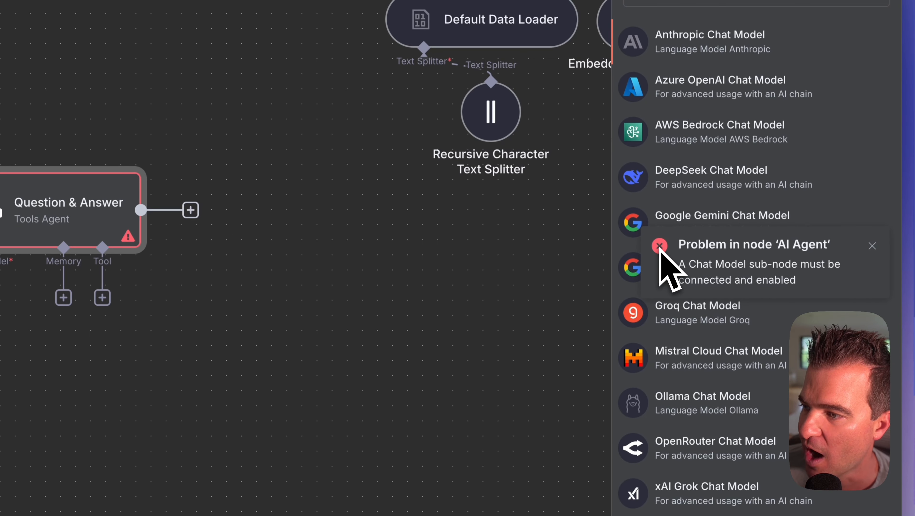
click(709, 465)
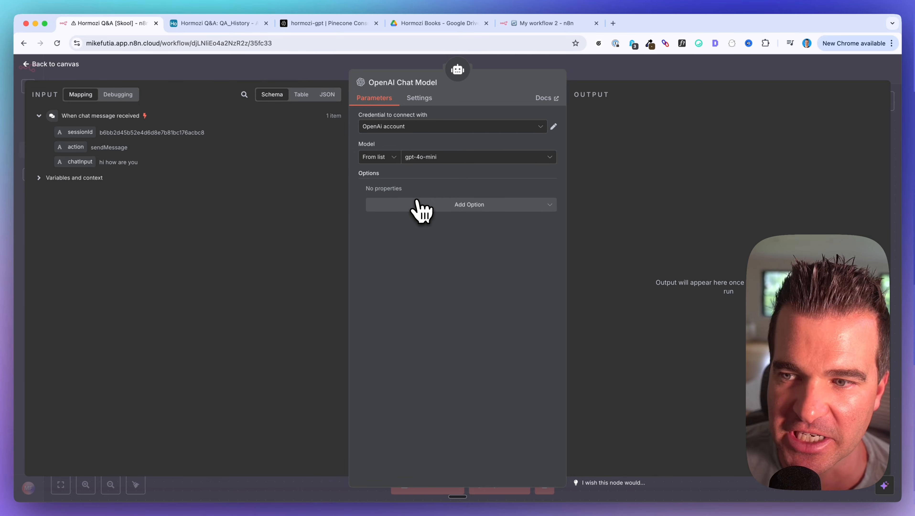
click(439, 157)
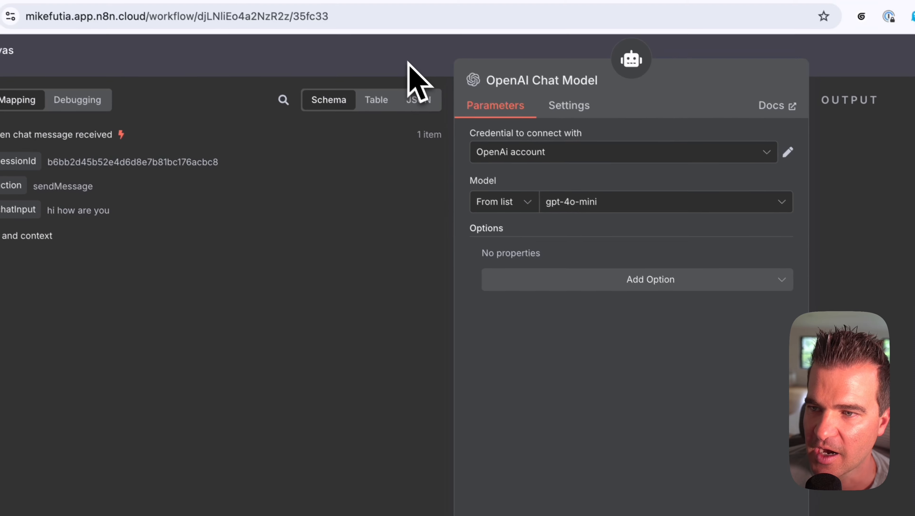
click(410, 71)
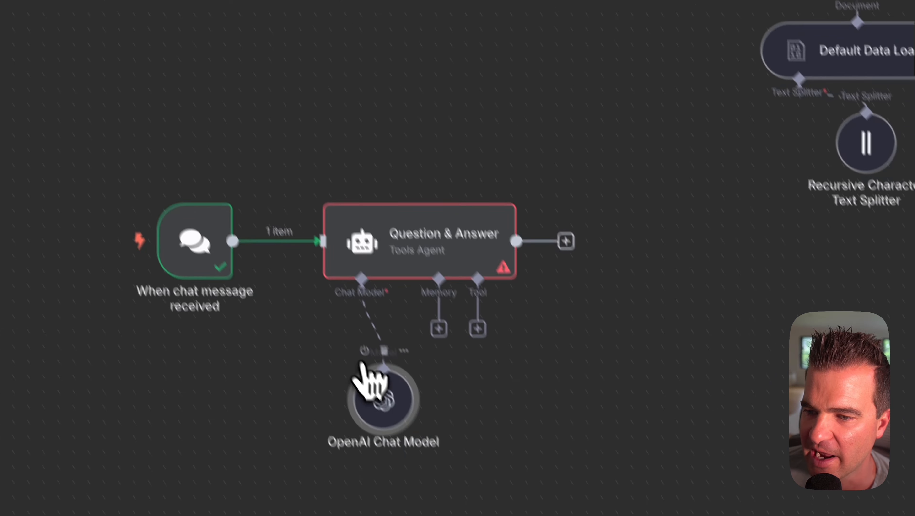
Move the OpenAI Chat Model node aside and attach a Simple Memory to the Question & Answer agent
drag(303, 343, 284, 337)
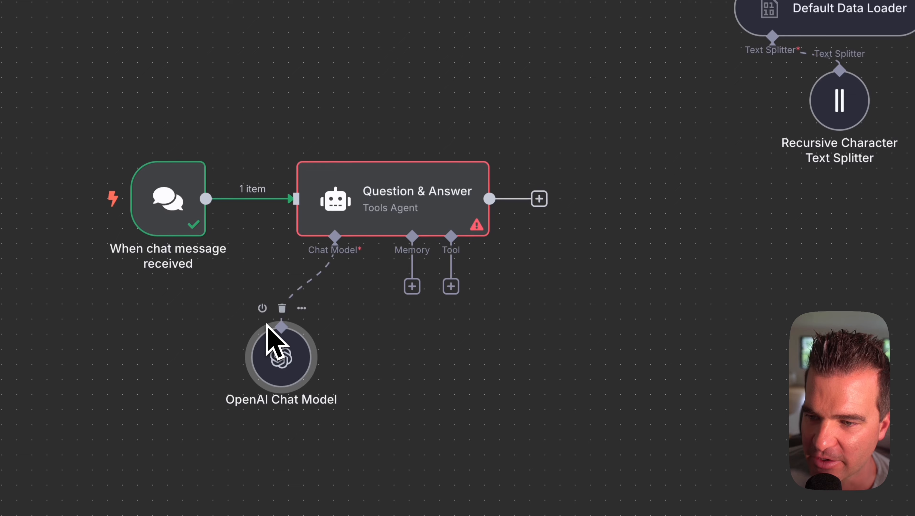
click(411, 285)
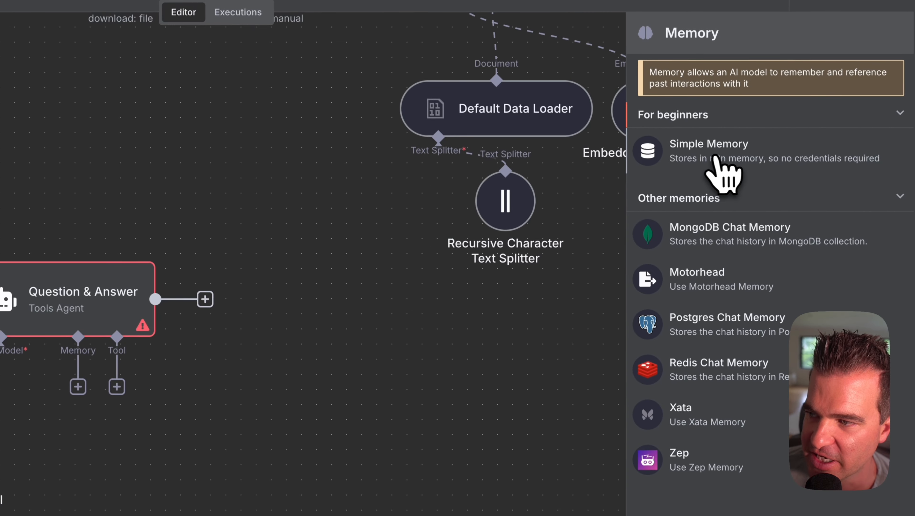
click(733, 158)
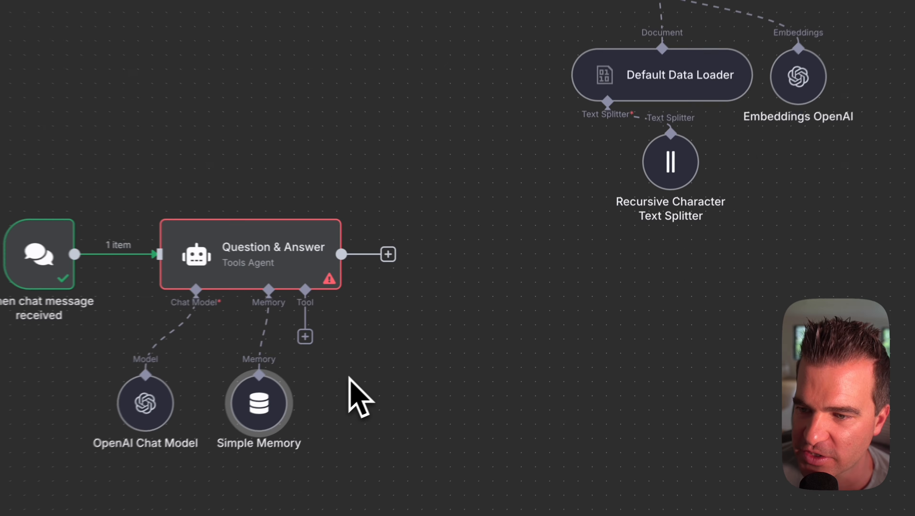
Search the agent's tools for "pinecone" and add a Pinecone Vector Store as its tool
click(411, 313)
text(pinecone)
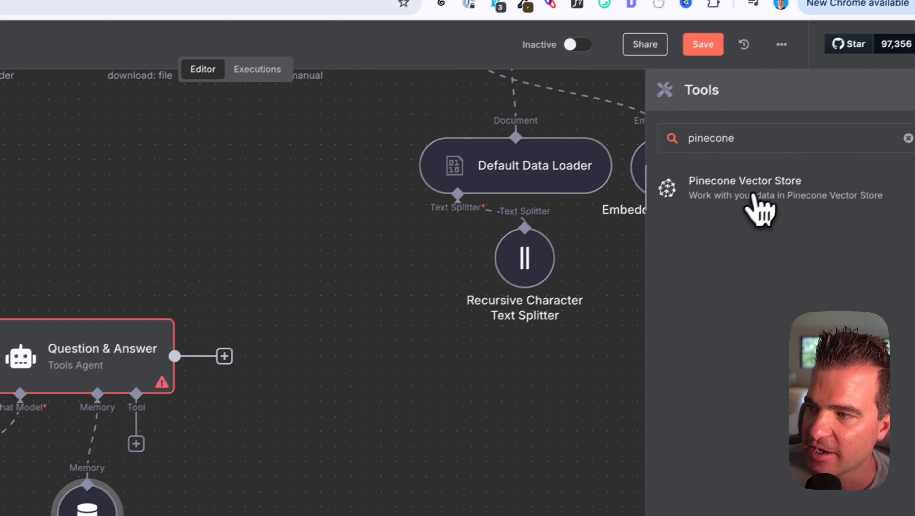
click(901, 95)
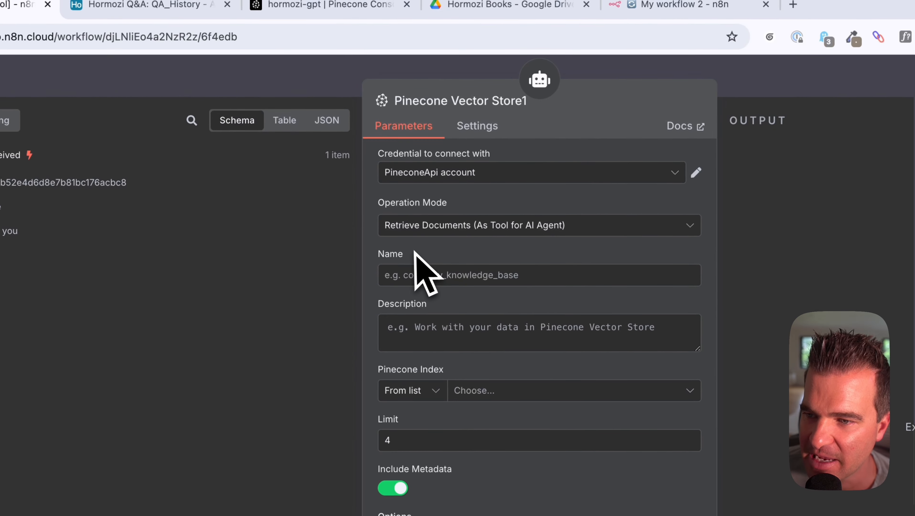
Switch to the Pinecone console, open the hormozi-gpt index's namespaces and copy the __default__ namespace name
mouse_move(413, 255)
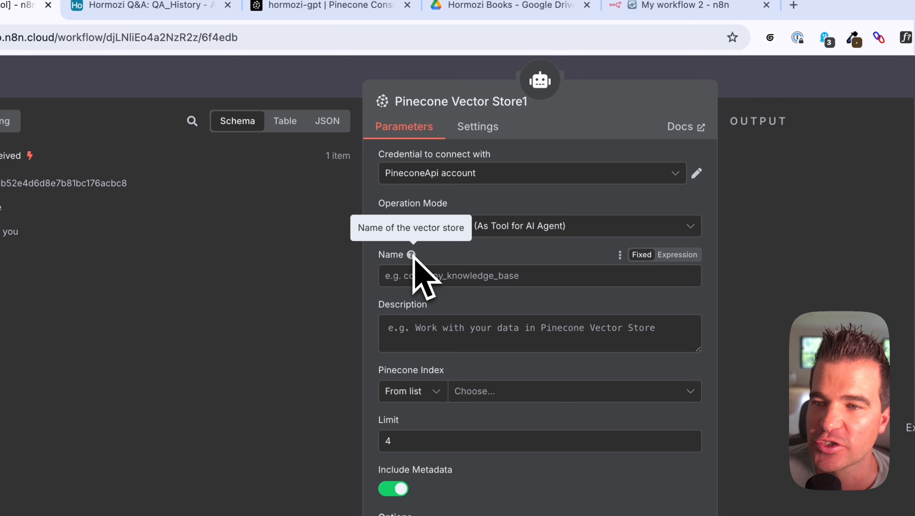
click(318, 5)
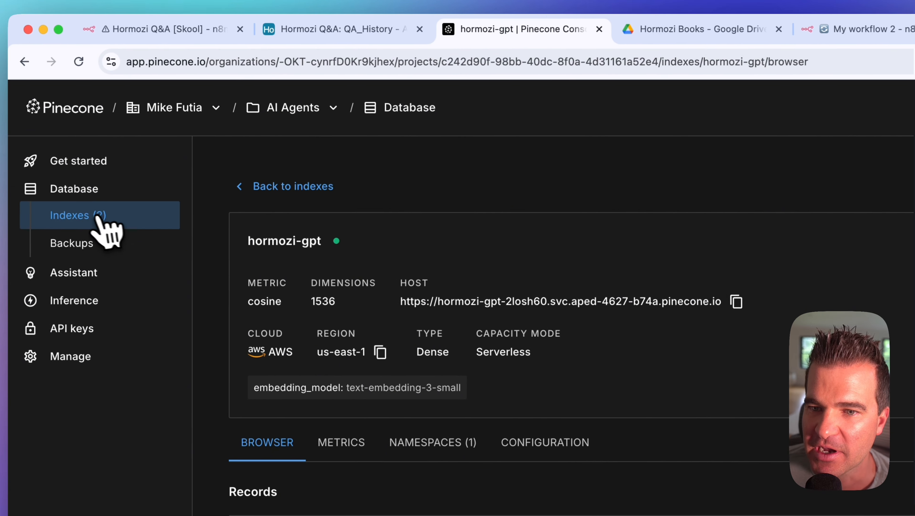
click(98, 217)
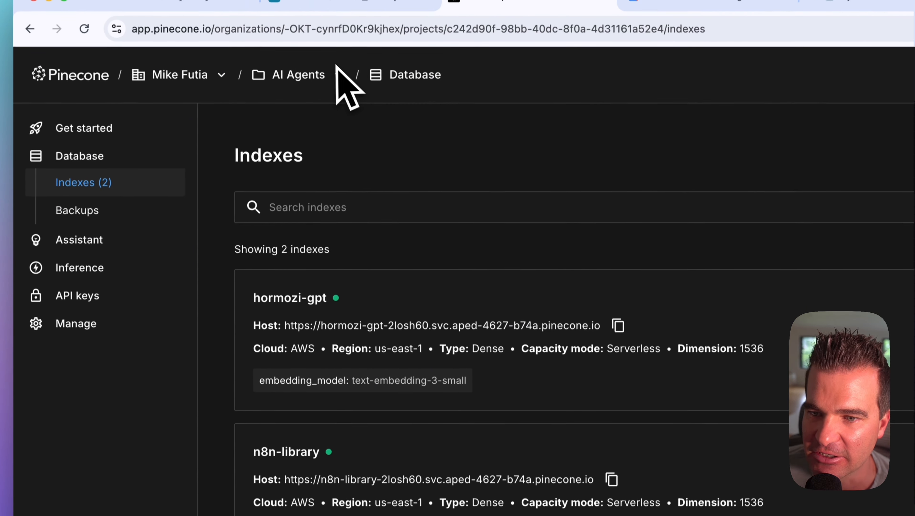
click(299, 297)
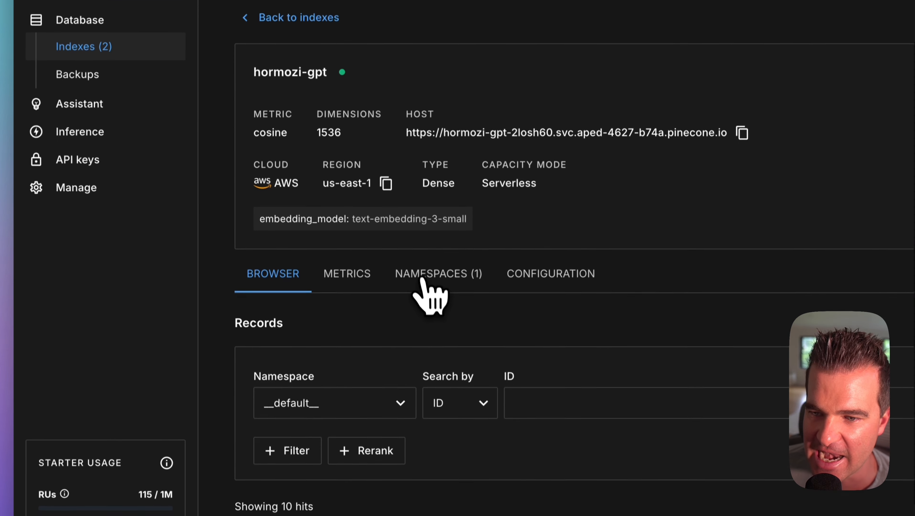
click(421, 278)
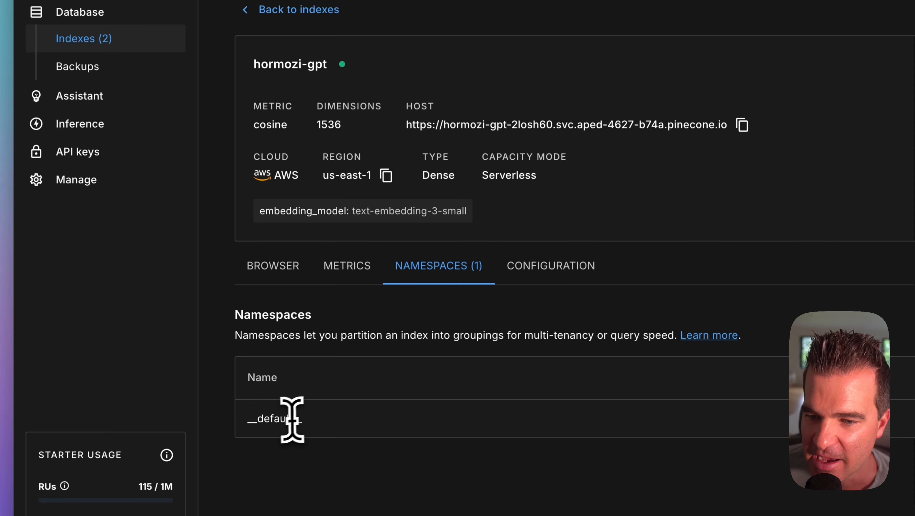
drag(247, 419, 282, 419)
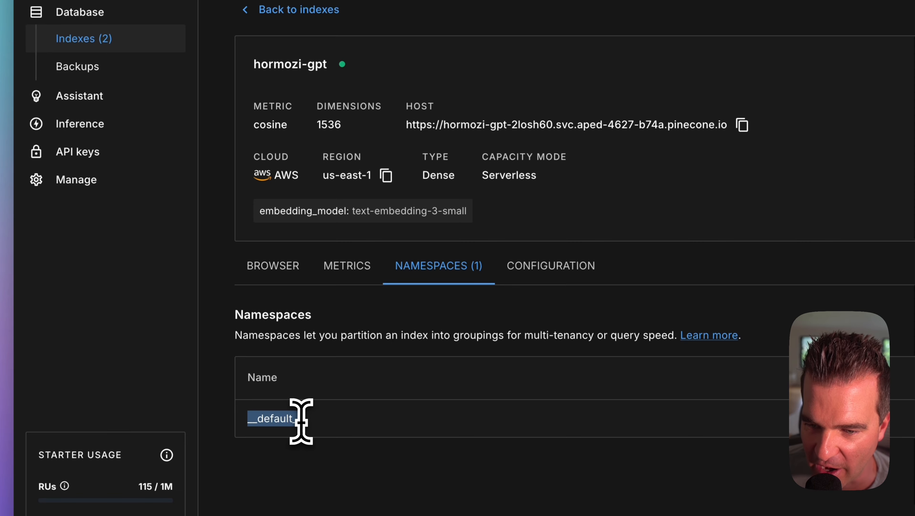
Back in n8n, name the vector store tool __default__ and describe it as "Use this tool to answer questions about Alex Hormozi's books."
click(158, 31)
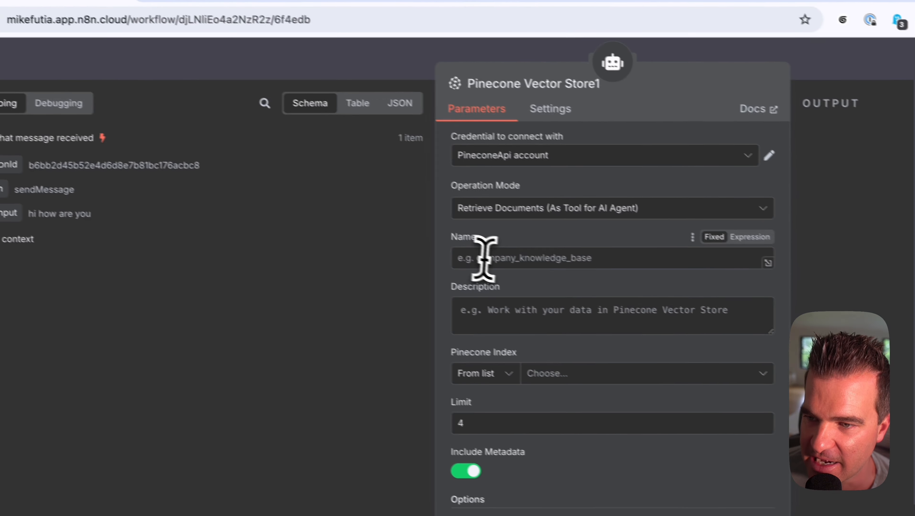
click(488, 259)
text(__default__)
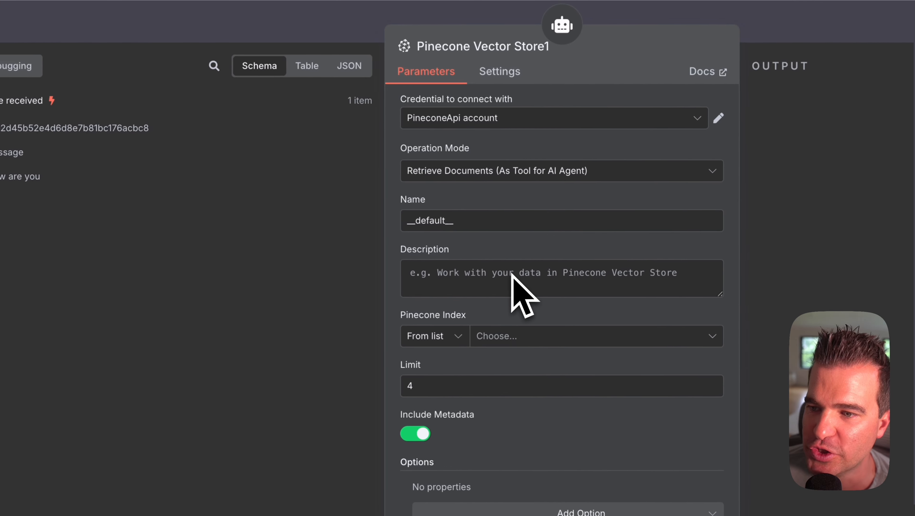
click(509, 273)
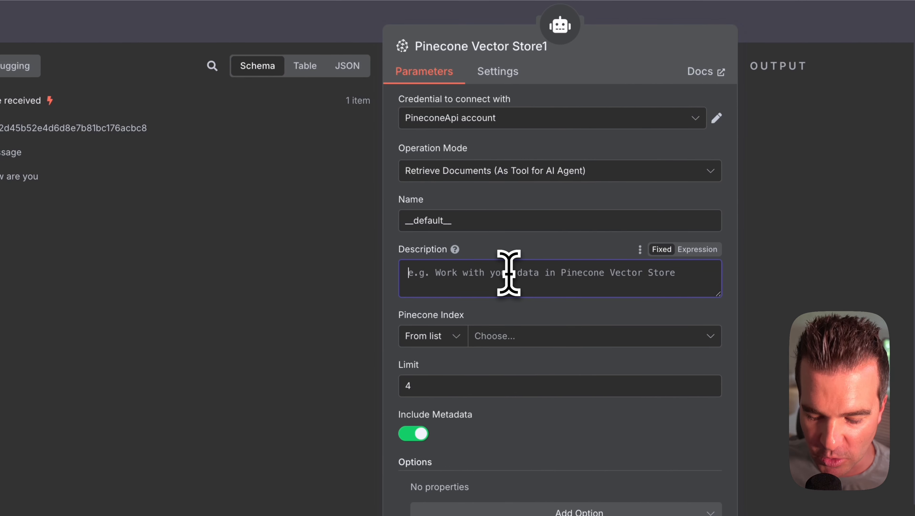
text(Use this tool to answer questions about Alex Hormozi's books)
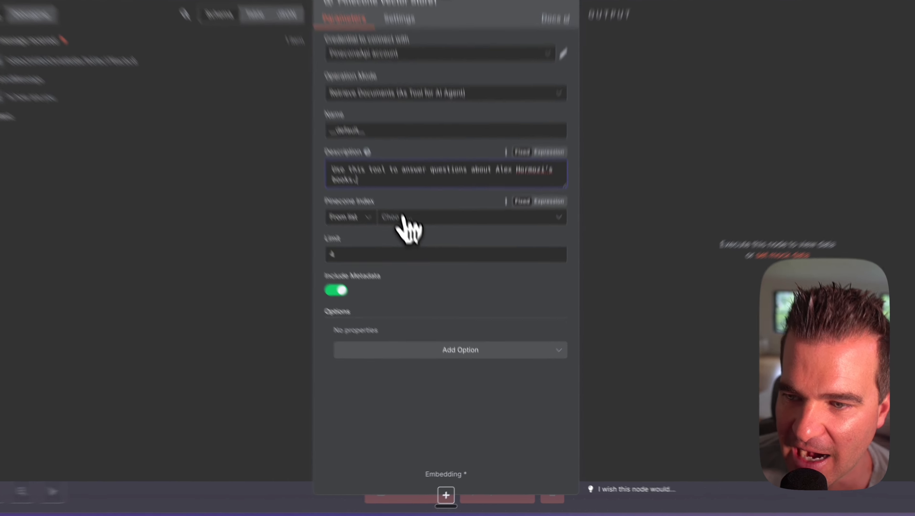
Select the hormozi-gpt Pinecone index for the tool and return to the canvas
click(420, 260)
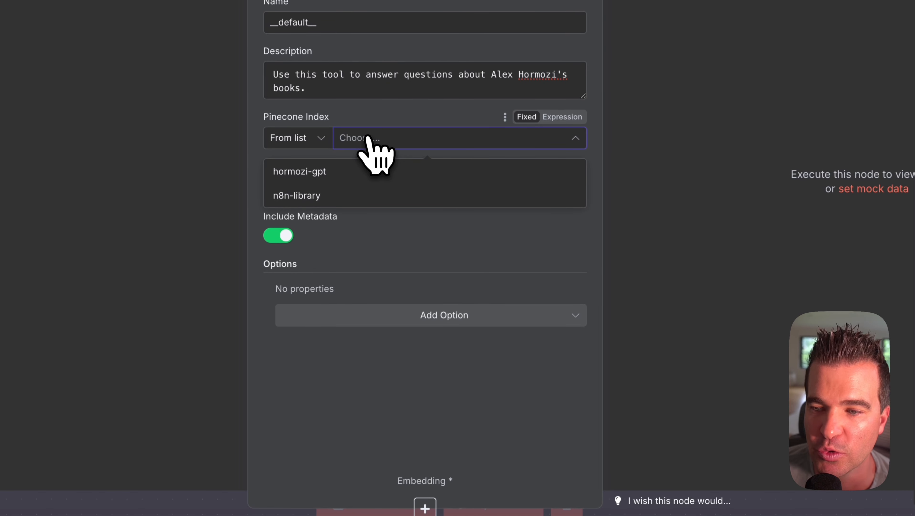
click(304, 176)
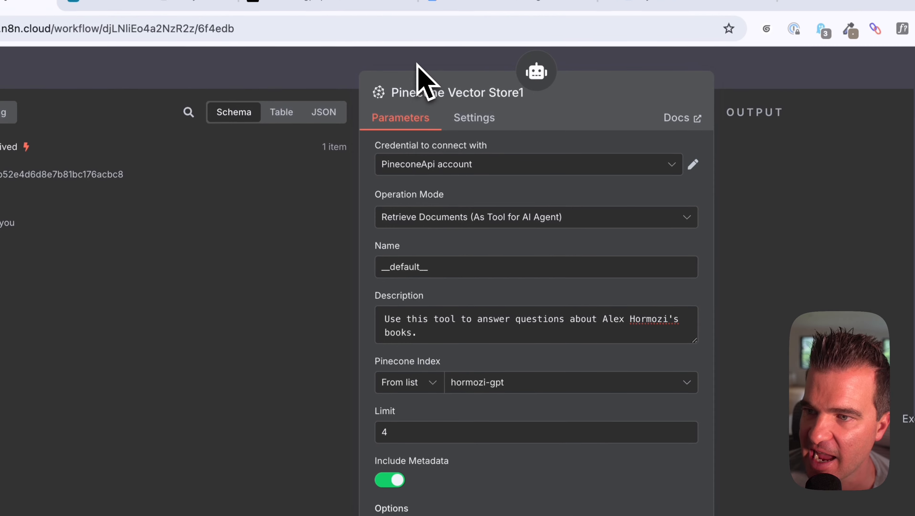
click(418, 62)
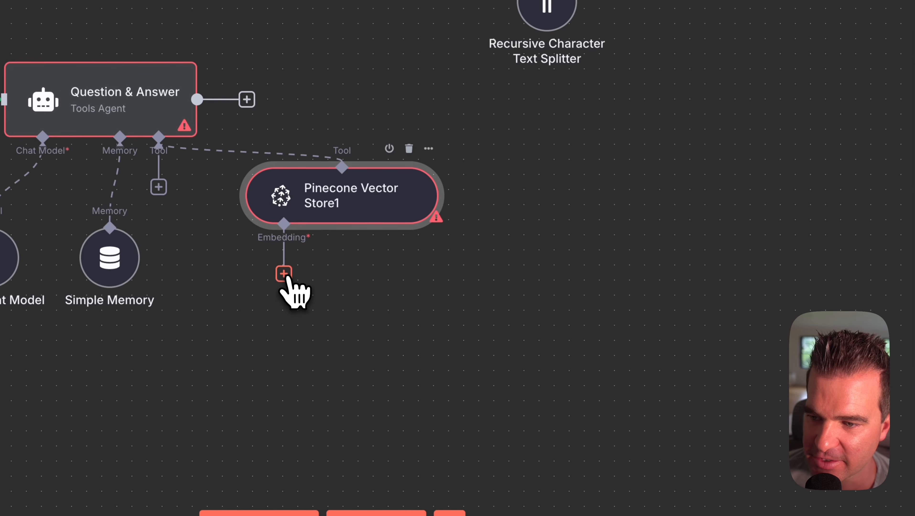
Attach Embeddings OpenAI to Pinecone Vector Store1 with the OpenAi account credential and text-embedding-3-small model, and save the workflow
click(443, 329)
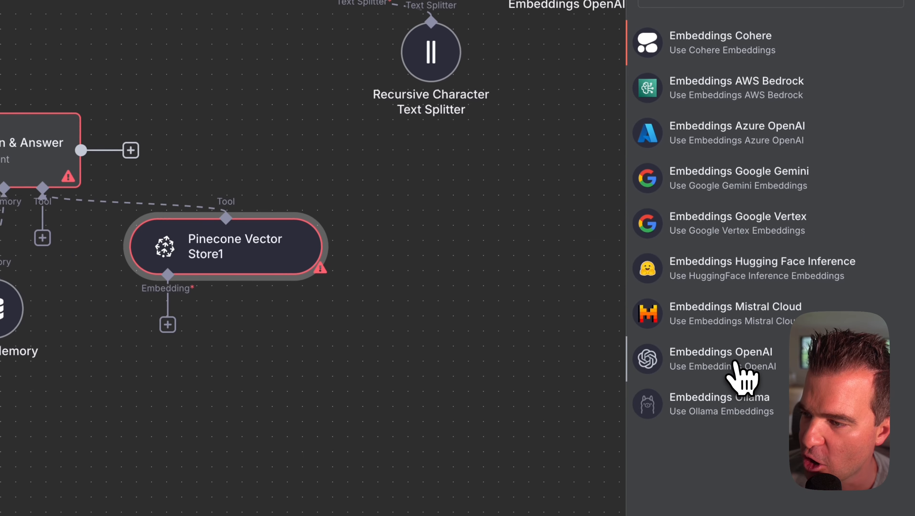
click(832, 304)
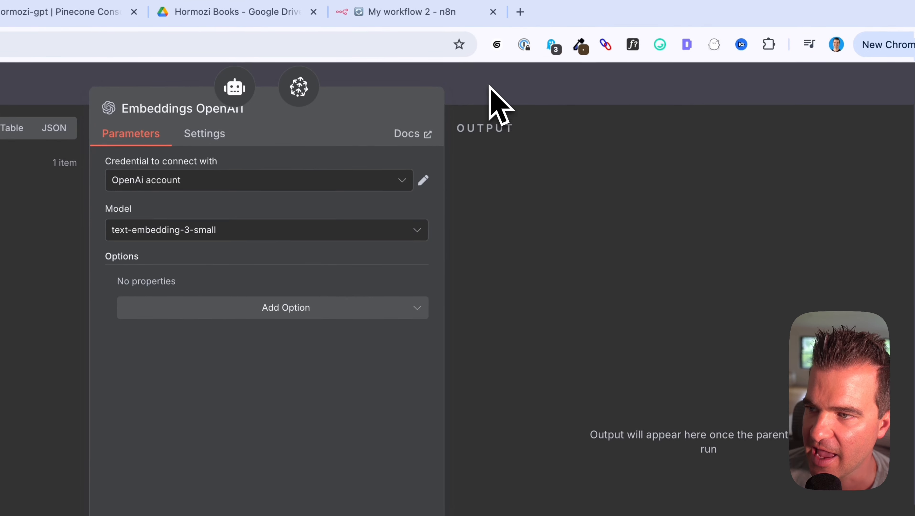
click(595, 73)
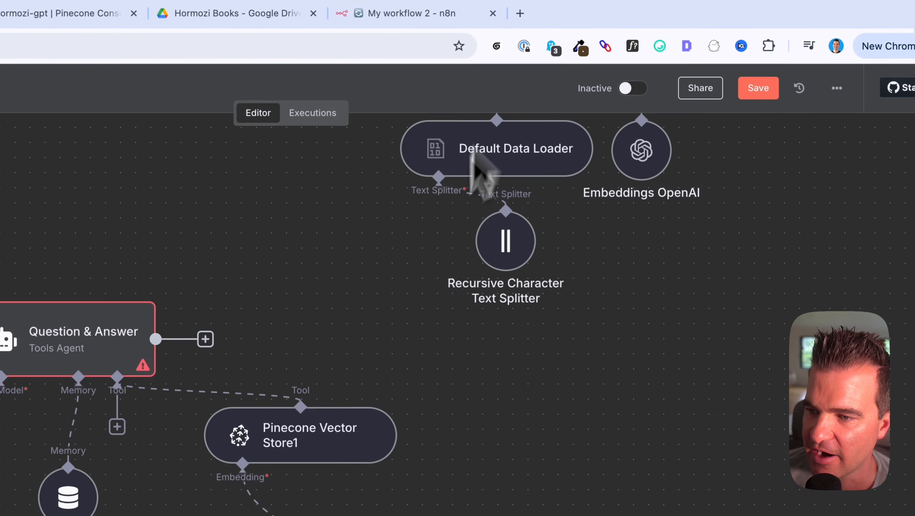
scroll(295, 348, left, 2)
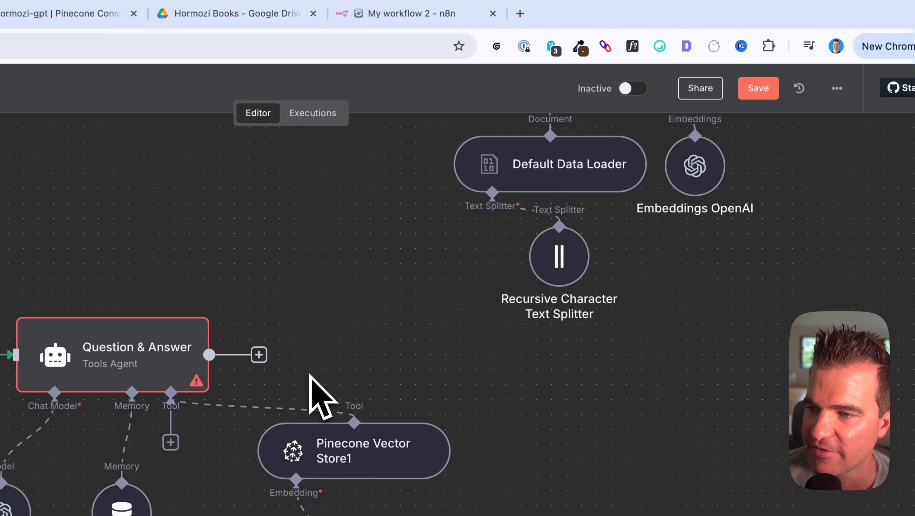
click(753, 91)
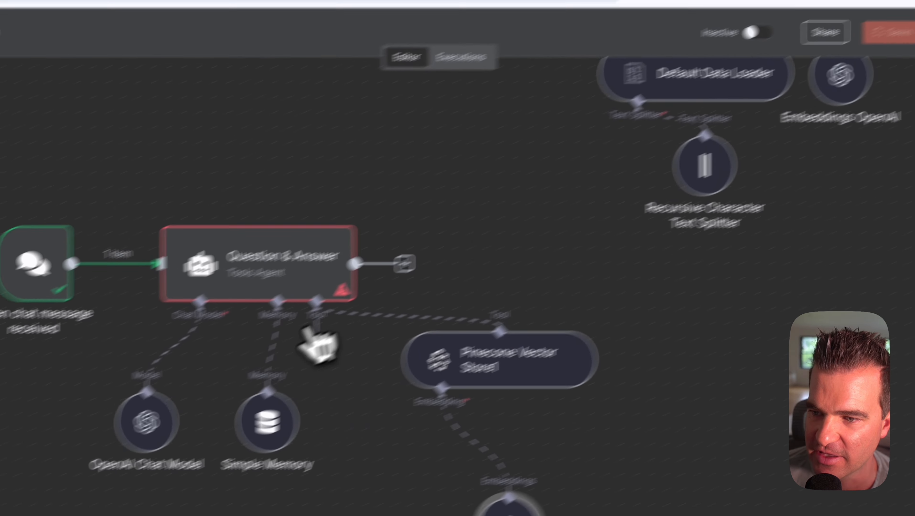
Test the agent by sending the chat message "what are the elements of a homerun offer?" and watch the workflow run
click(676, 493)
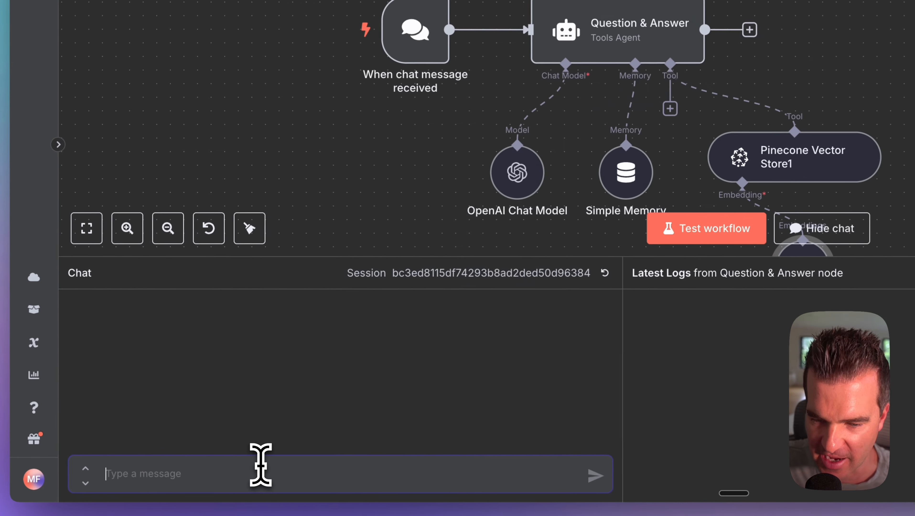
text(what are the elements of a homerun offer?)
key(Return)
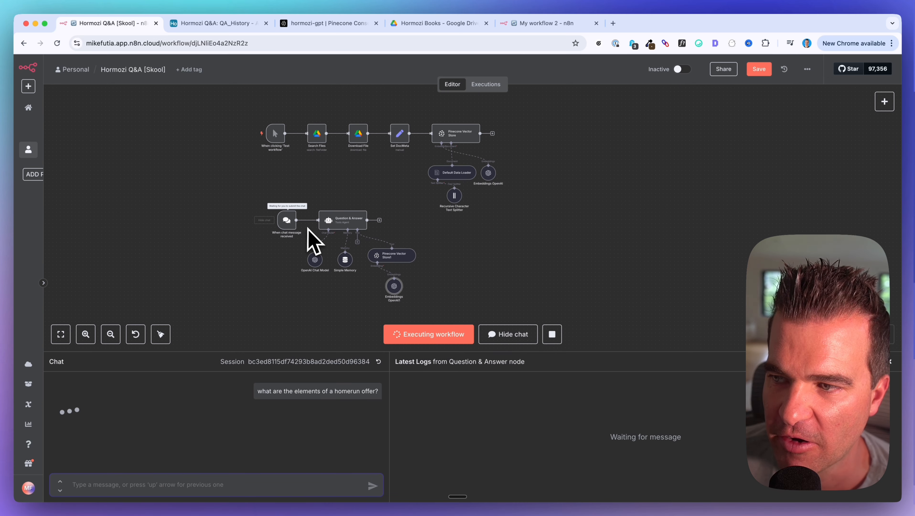
scroll(375, 208, up, 5)
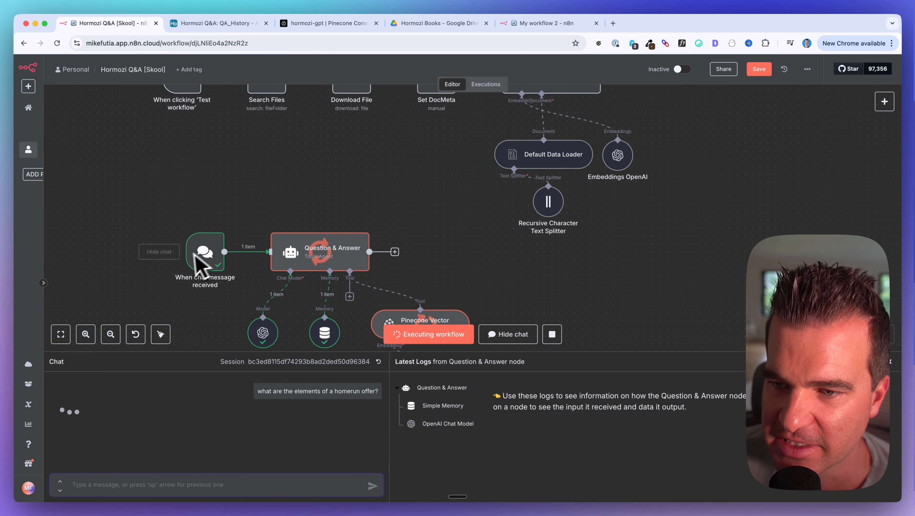
scroll(189, 271, down, 5)
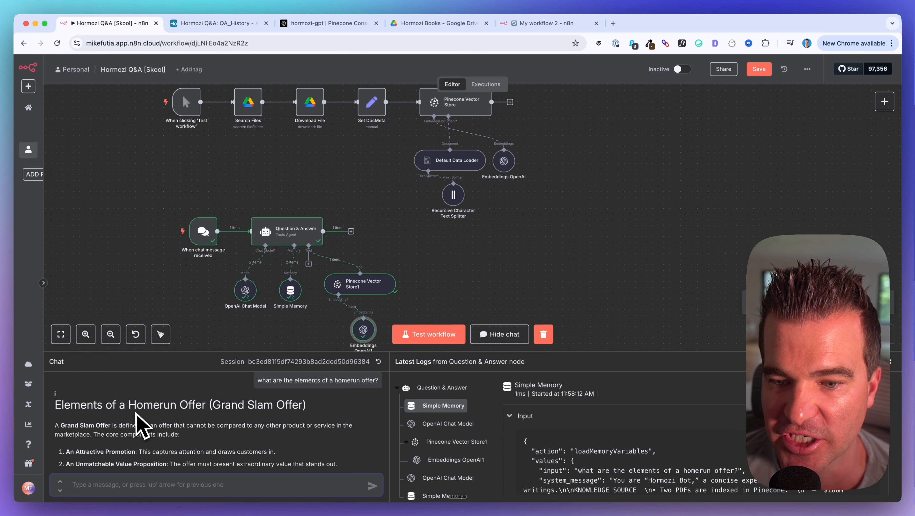
Read through the agent's chat answer on the elements of a Grand Slam Offer and its page citation
scroll(128, 413, down, 1)
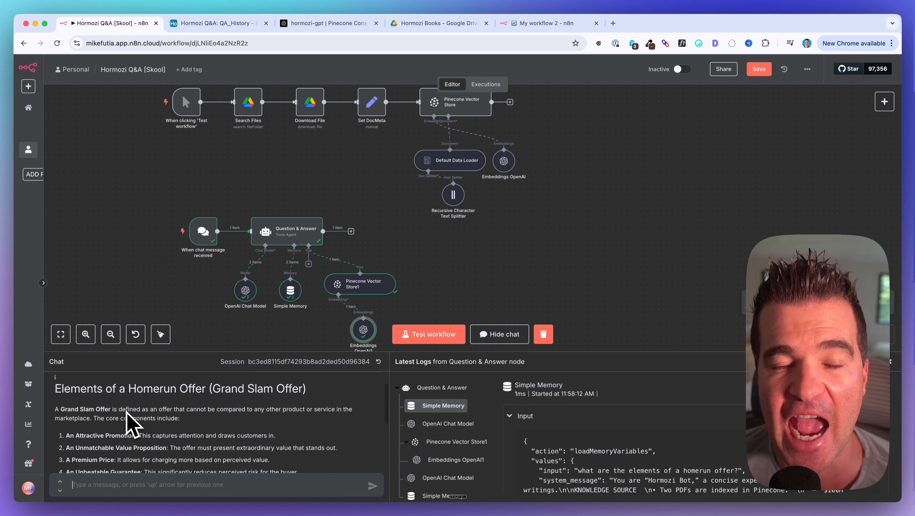
scroll(126, 414, down, 1)
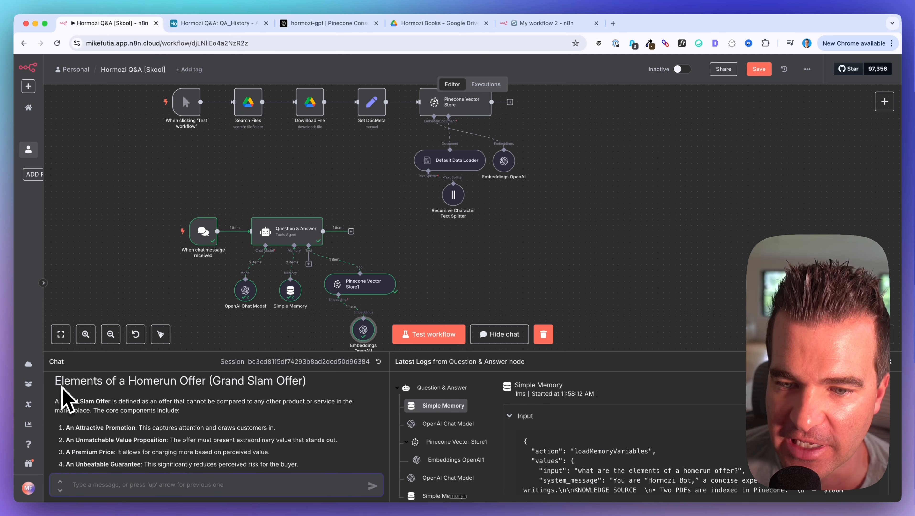
scroll(141, 419, up, 2)
scroll(145, 412, down, 1)
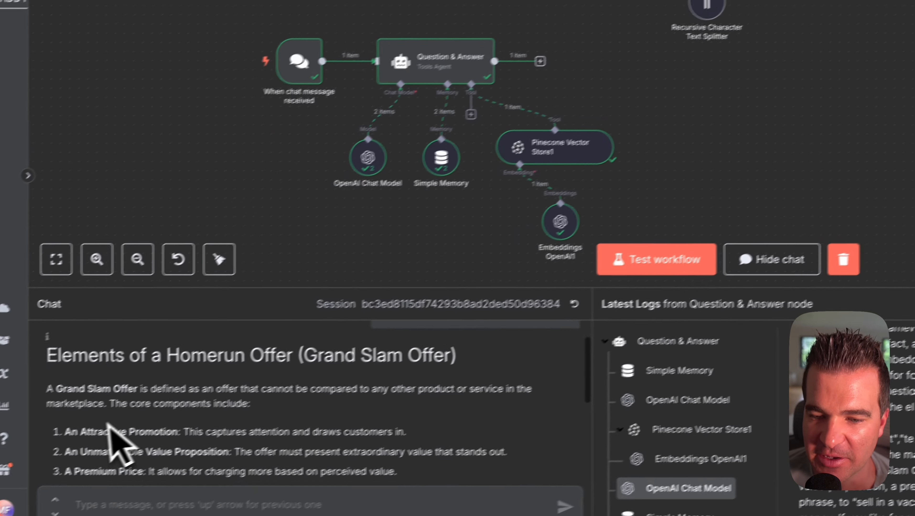
scroll(110, 427, down, 3)
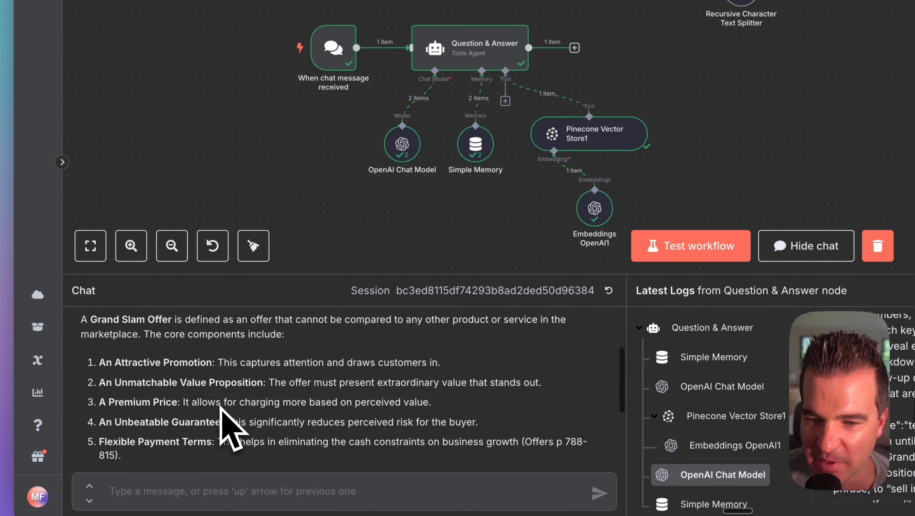
scroll(191, 394, up, 2)
drag(115, 388, 229, 384)
drag(151, 408, 229, 408)
drag(99, 427, 188, 438)
scroll(159, 427, down, 1)
Inspect the Pinecone Vector Store1 log and compare its "sell in a vacuum" passage with $100M Offers.pdf in Google Drive
click(723, 416)
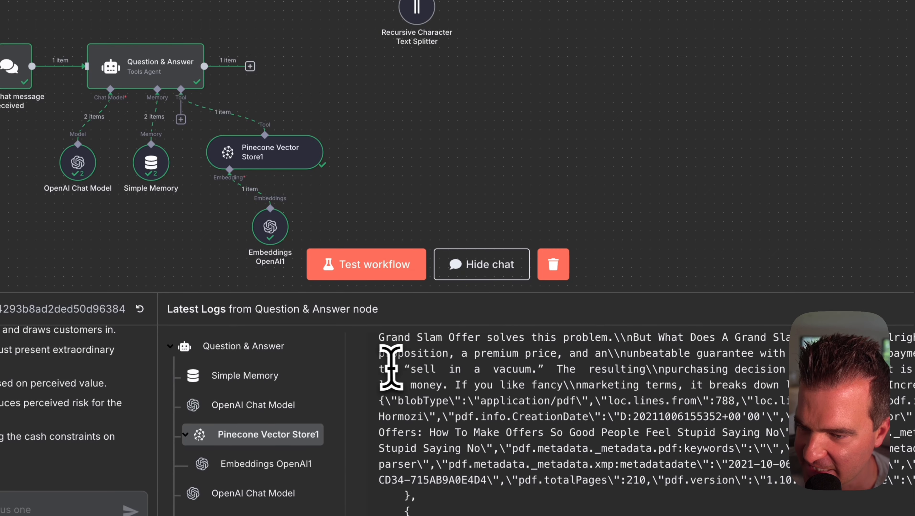
drag(380, 368, 527, 365)
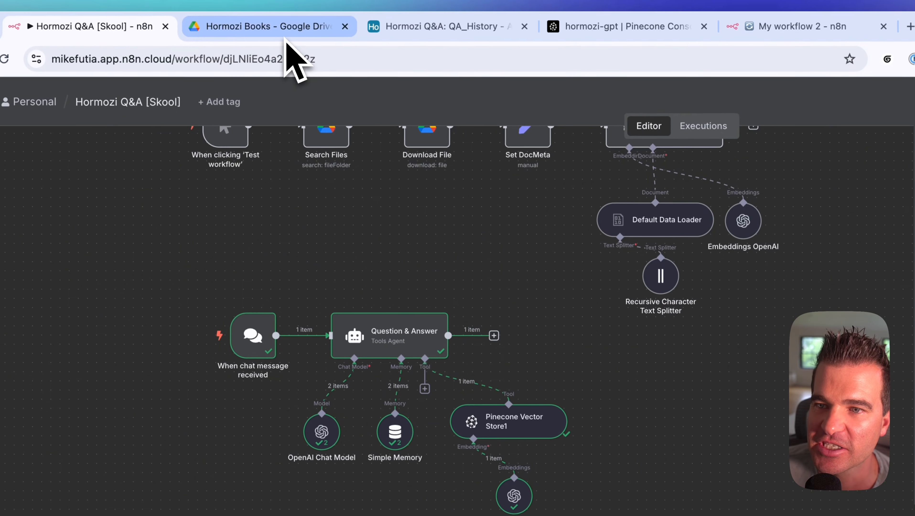
click(286, 40)
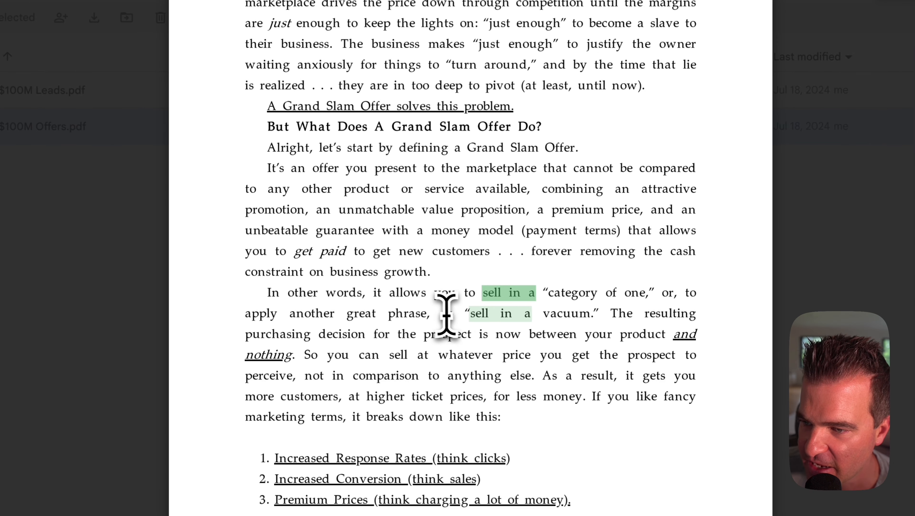
drag(441, 314, 556, 313)
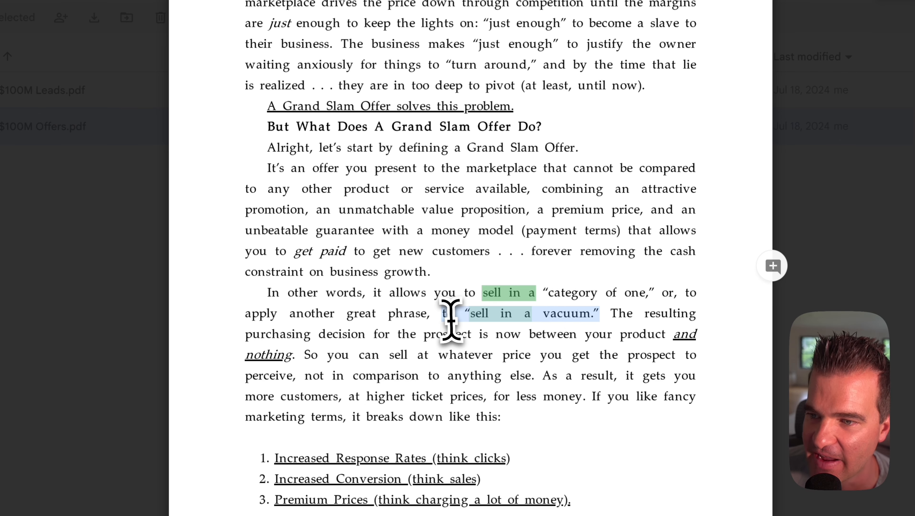
Review the question-answering branch of the workflow, and switch to Airtable to examine the QA_History table's datetime, question and answer columns
scroll(452, 321, up, 1)
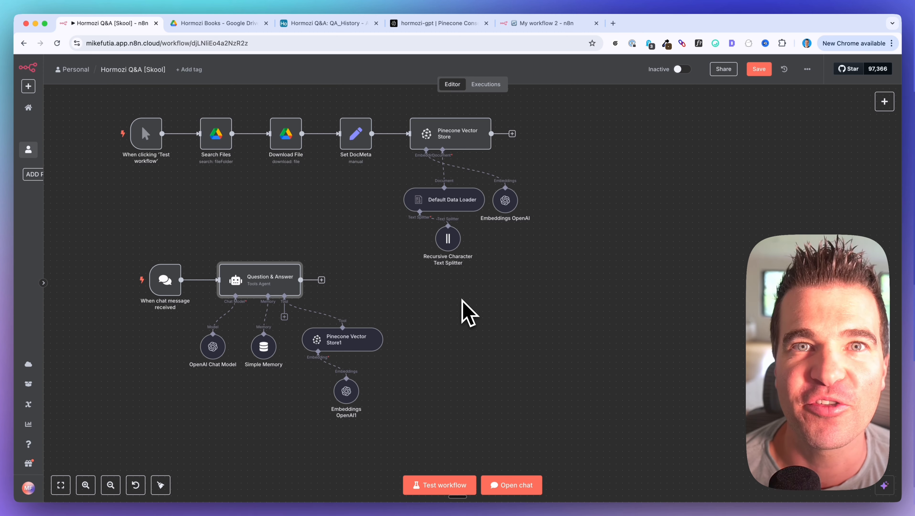
scroll(255, 241, up, 5)
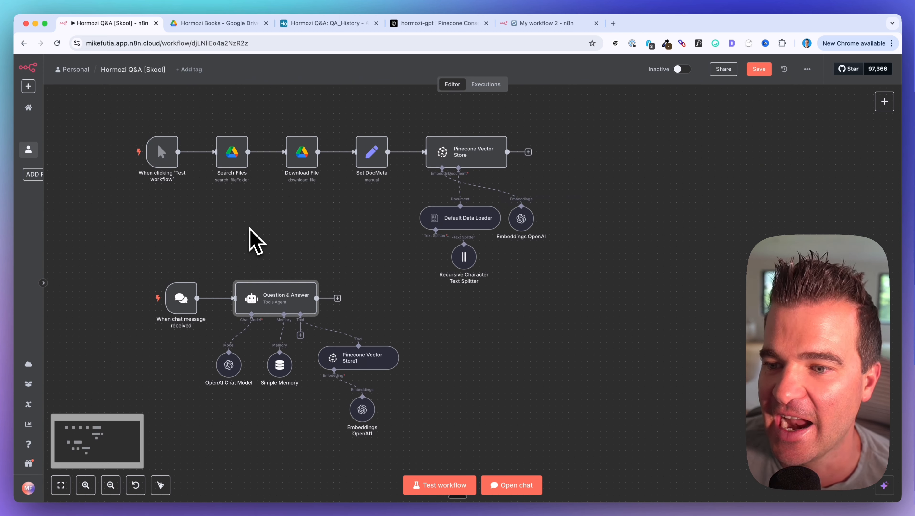
scroll(280, 275, right, 5)
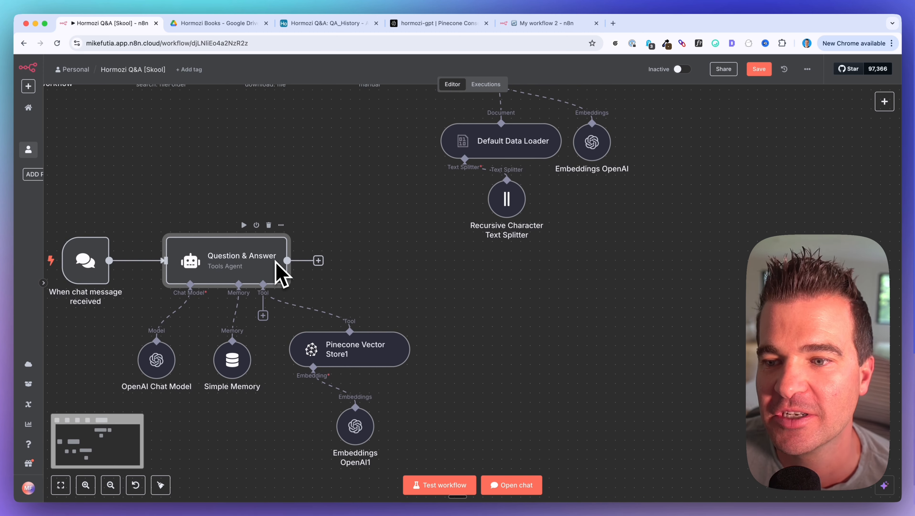
scroll(357, 184, up, 1)
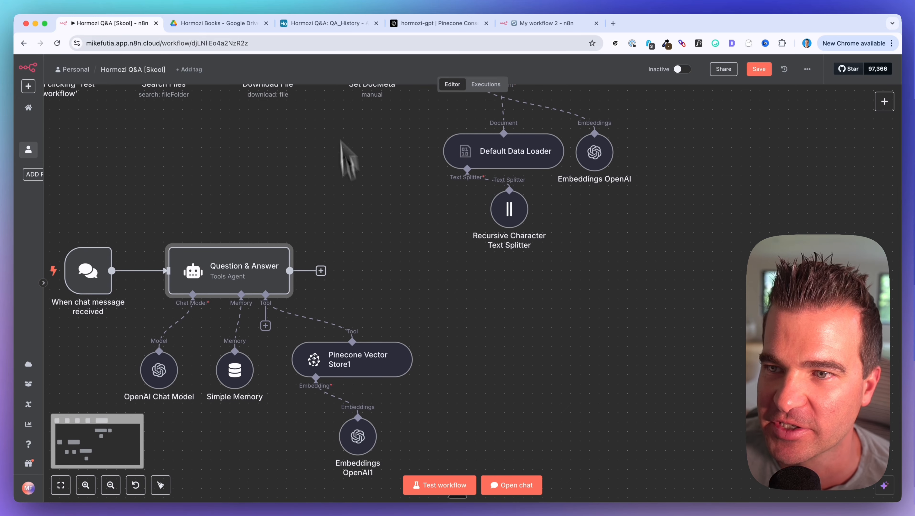
click(474, 31)
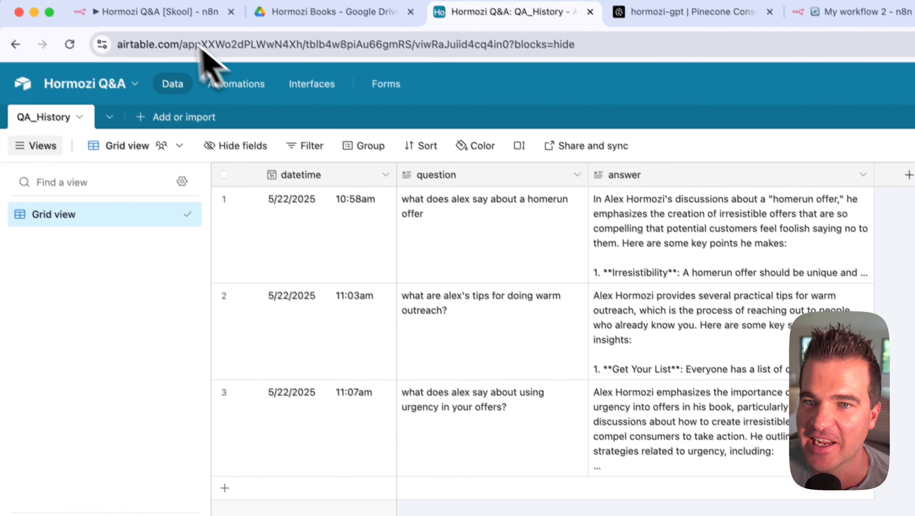
Back in n8n, choose the Hormozi Q&A base and the QA_History table for the Airtable create-record node
click(171, 27)
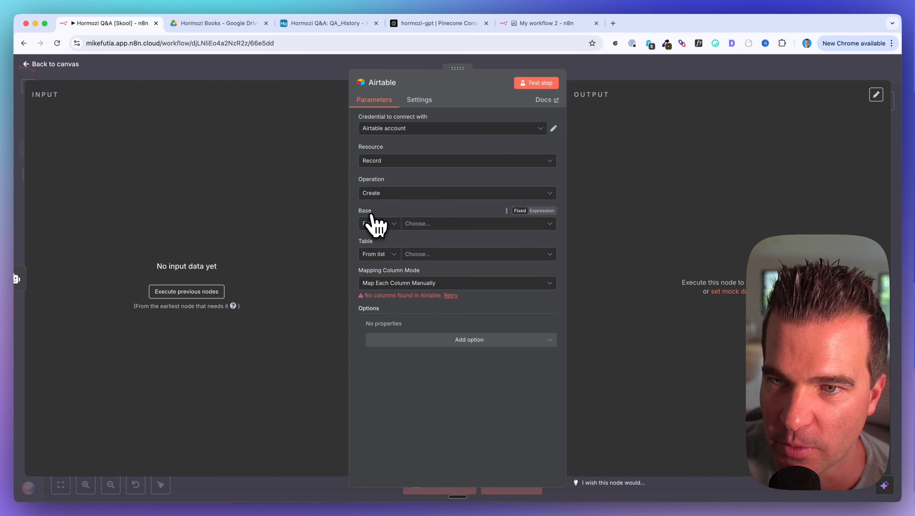
click(325, 24)
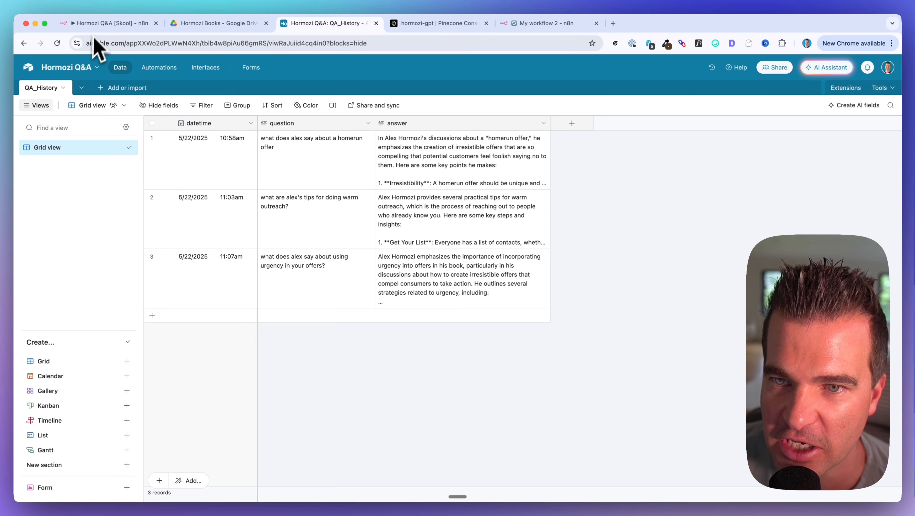
click(141, 23)
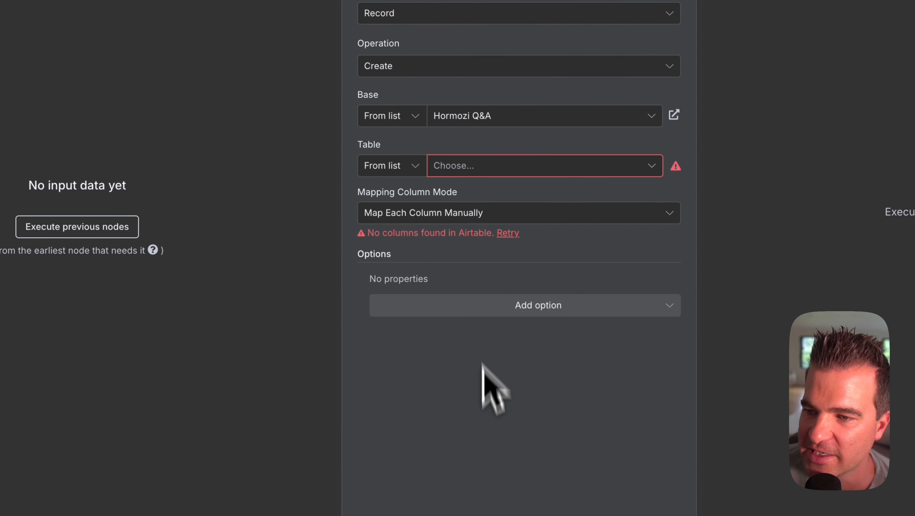
click(473, 175)
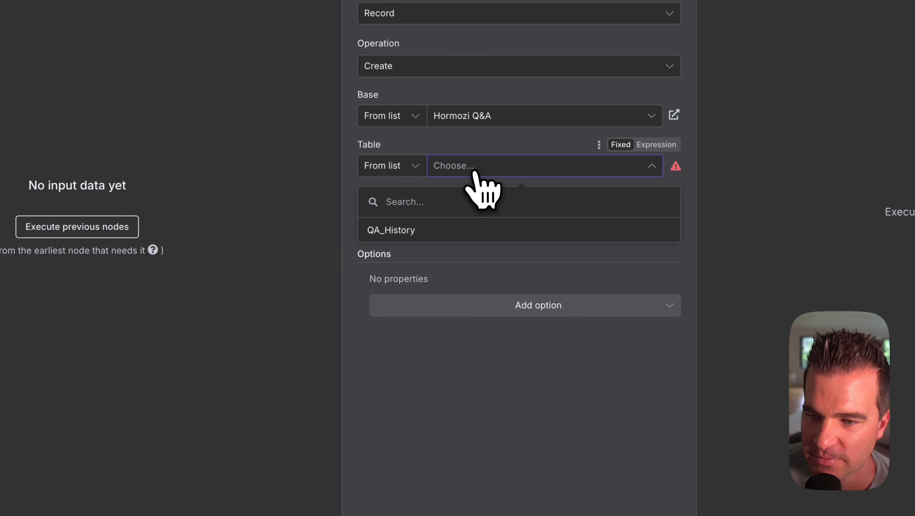
click(398, 231)
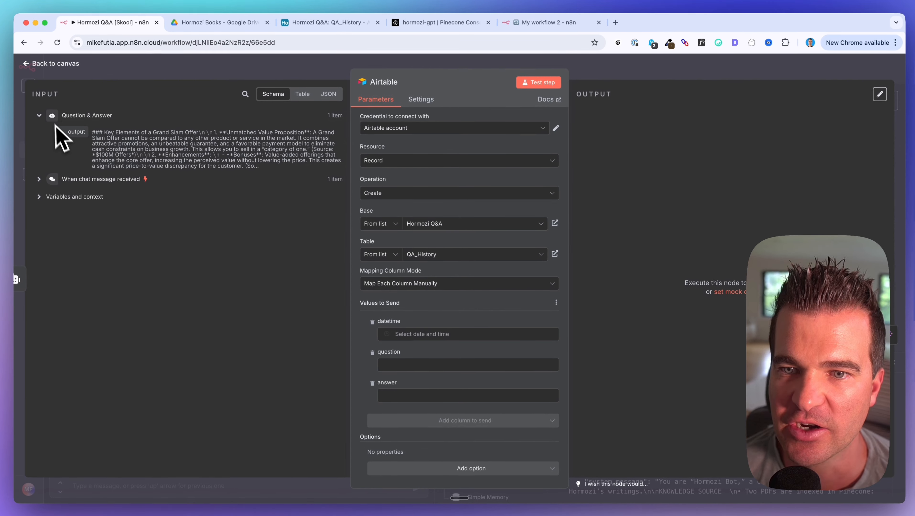
Map the Airtable answer column to the Question & Answer output and the question column to the chat trigger's chatInput
scroll(394, 334, down, 1)
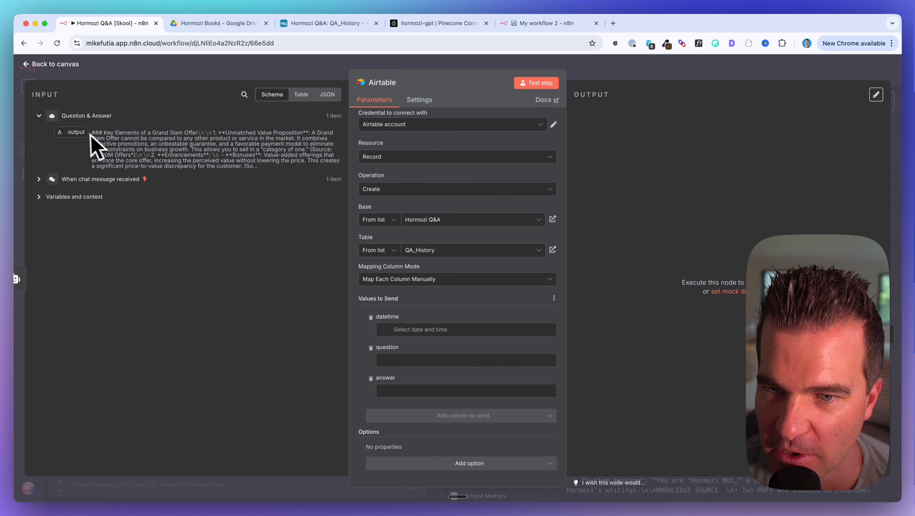
drag(83, 133, 399, 381)
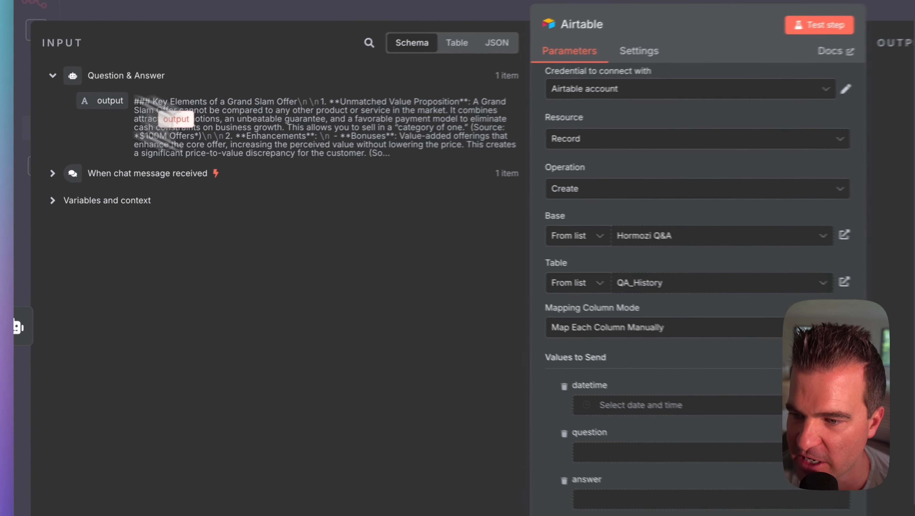
drag(602, 419, 603, 423)
click(300, 261)
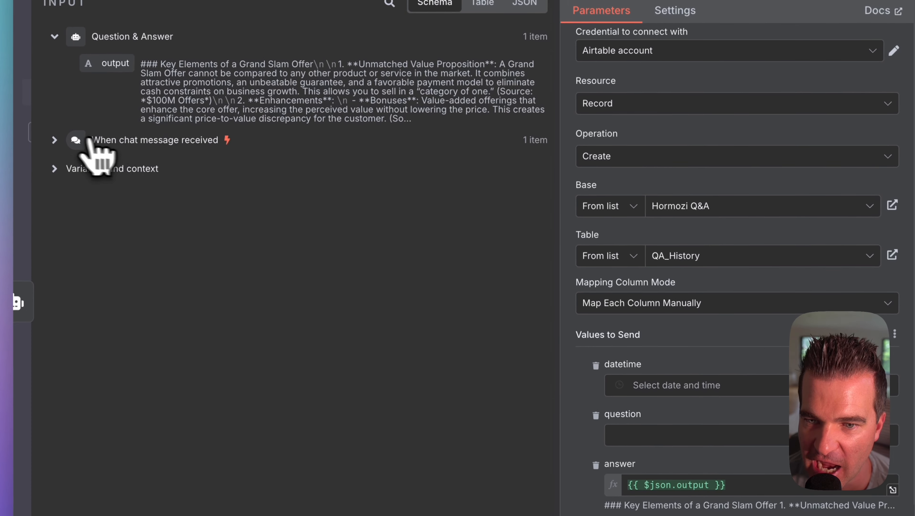
click(70, 136)
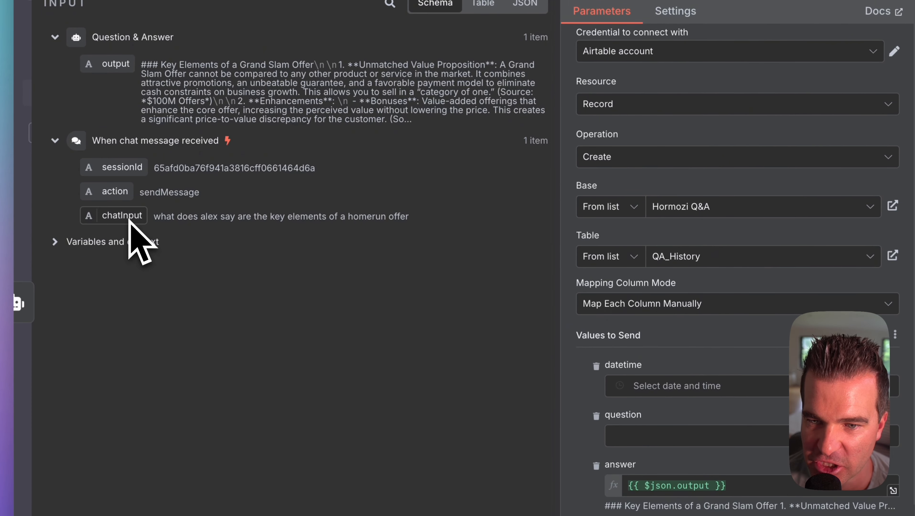
drag(129, 220, 627, 439)
click(514, 325)
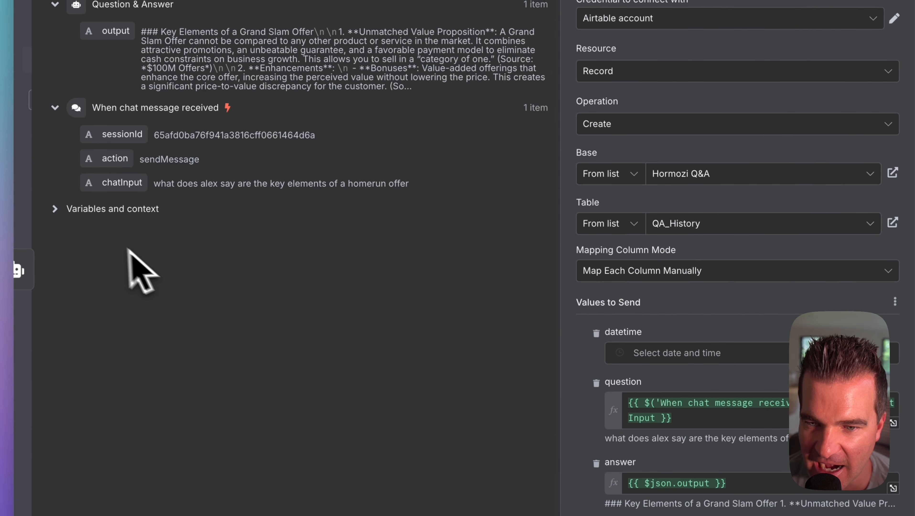
Map the Airtable datetime column to the $now variable from the variables and context data
click(60, 213)
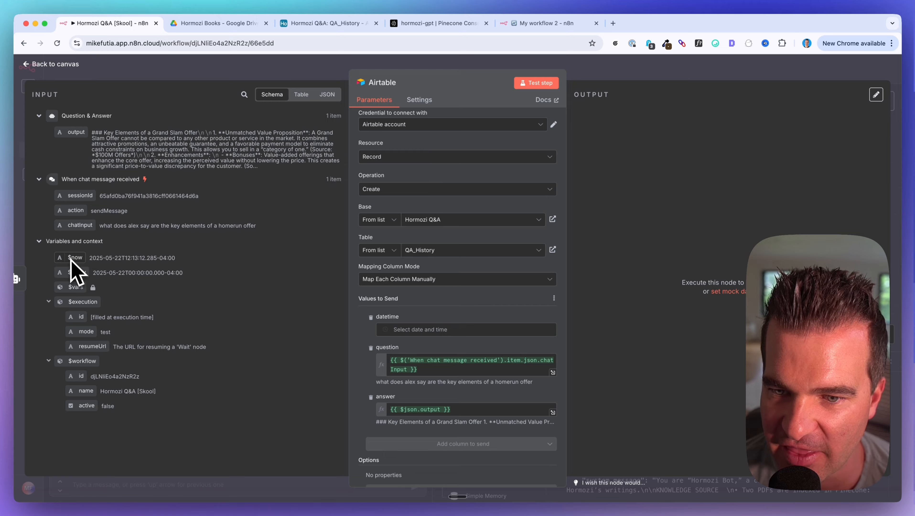
drag(75, 258, 396, 334)
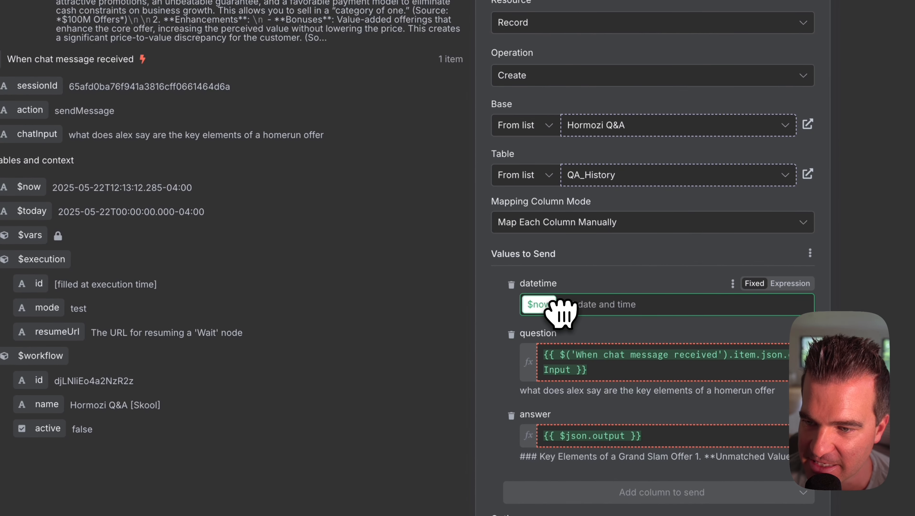
drag(561, 313, 561, 313)
click(502, 322)
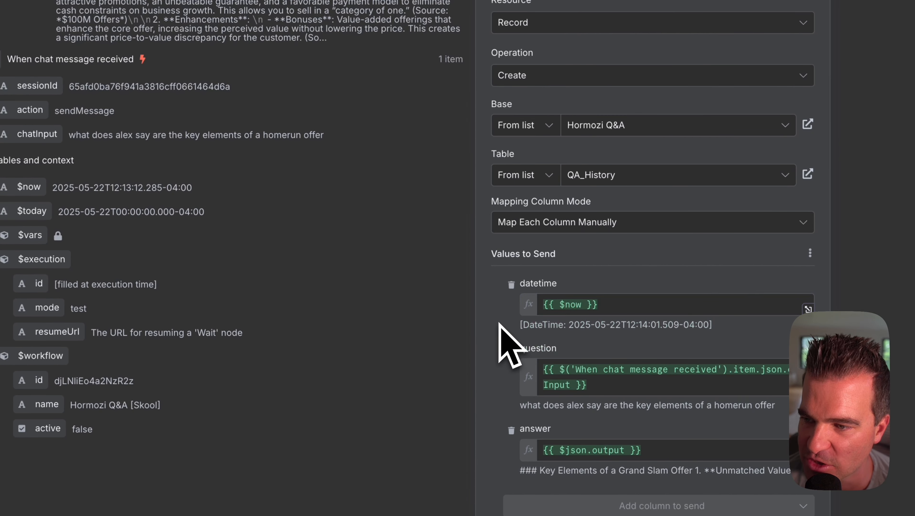
In the Hormozi GPT workflow, send the chat message "What does Alex say are the key elements to a home run offer?"
scroll(524, 322, down, 2)
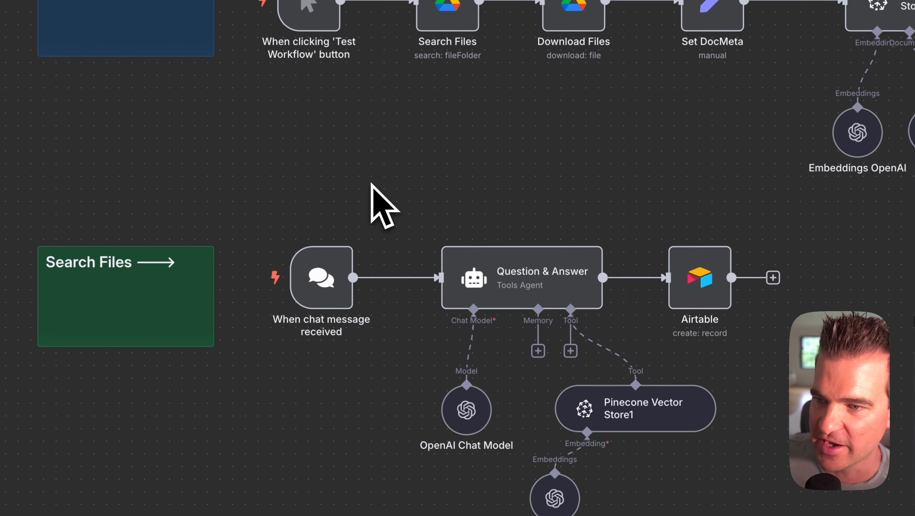
click(614, 495)
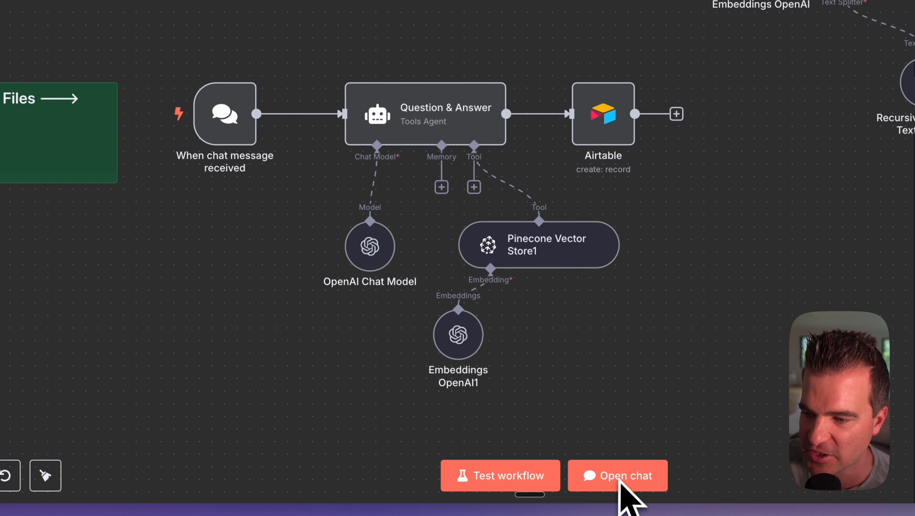
click(253, 474)
key(F5)
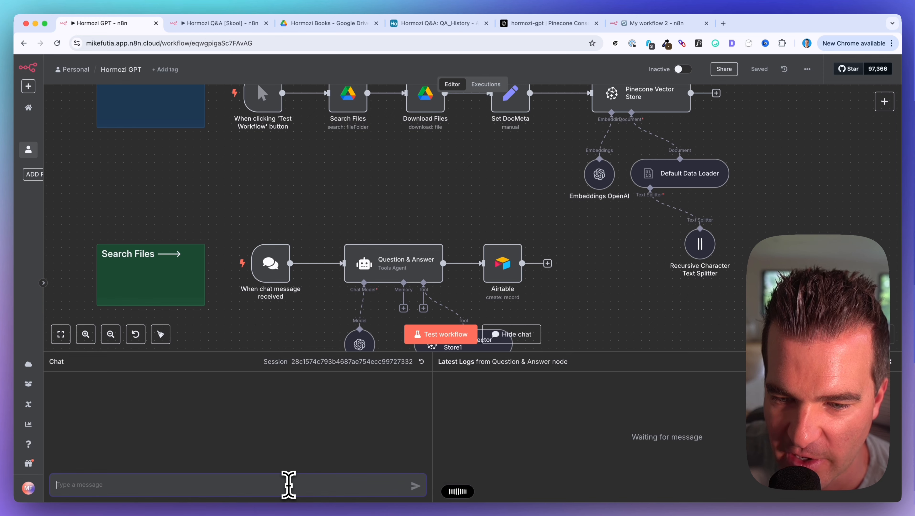
key(Return)
Read through the chat response's record fields and its answer on the elements of a Home Run Offer
scroll(296, 285, down, 5)
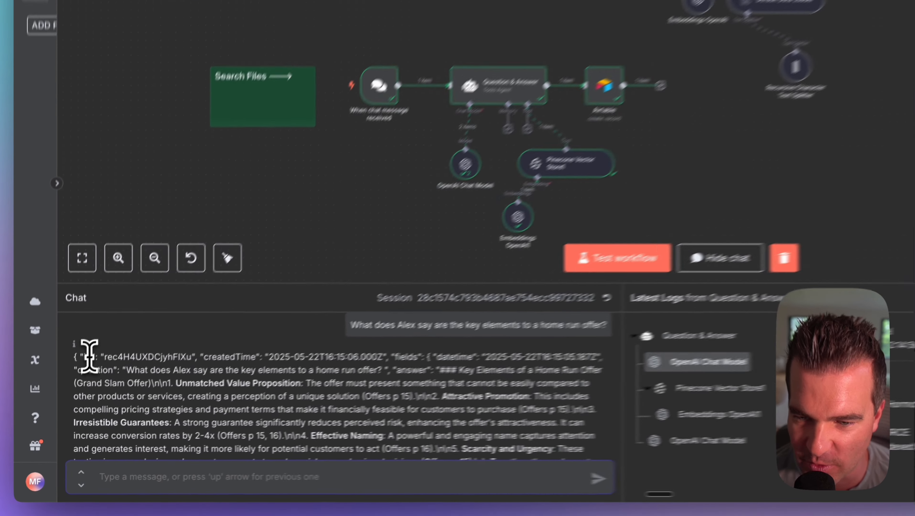
drag(67, 402, 250, 402)
scroll(398, 347, down, 2)
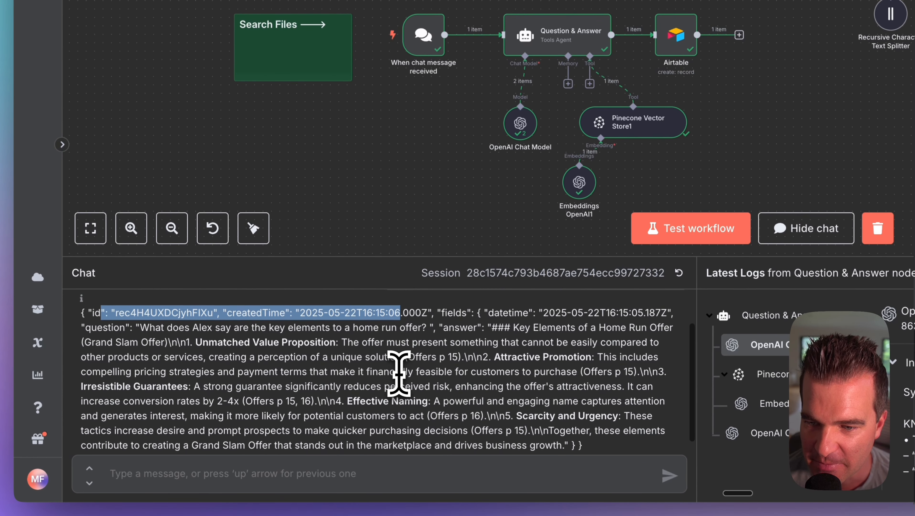
drag(196, 327, 469, 414)
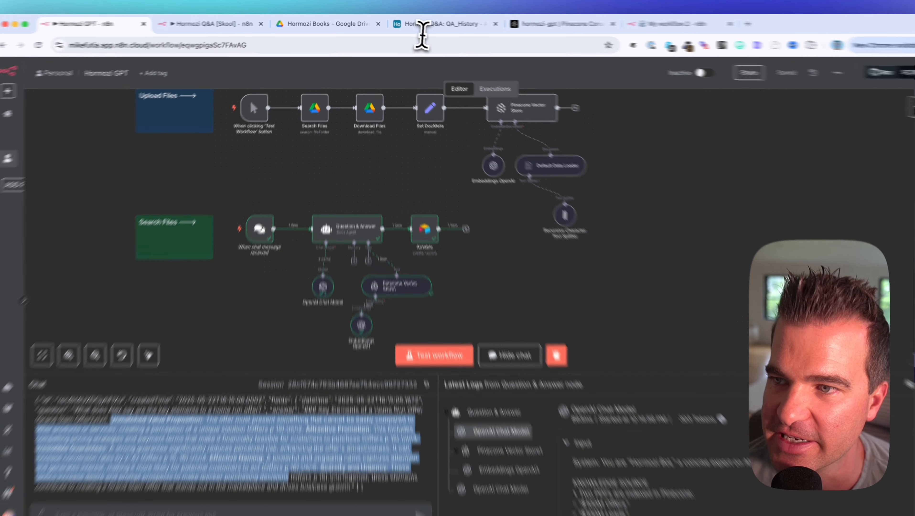
Switch to Airtable, inspect the last QA_History row's datetime and question, and expand its answer cell
click(430, 25)
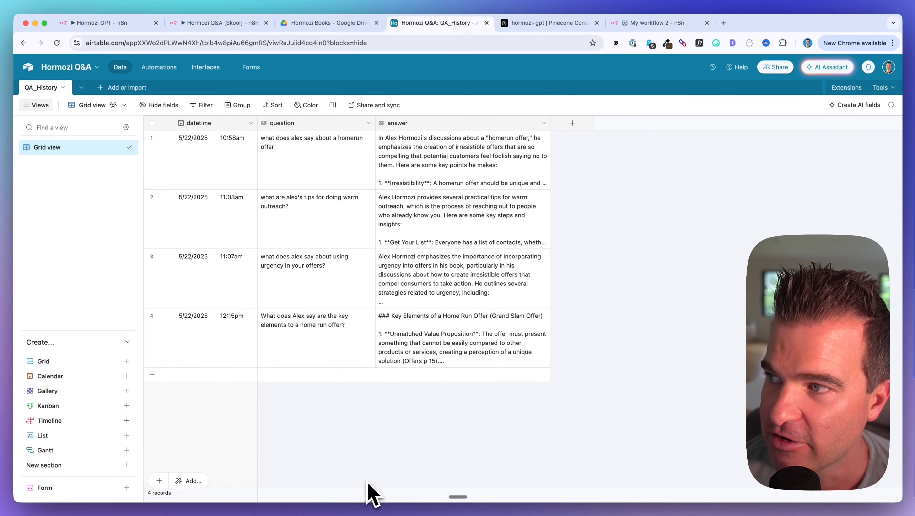
click(187, 327)
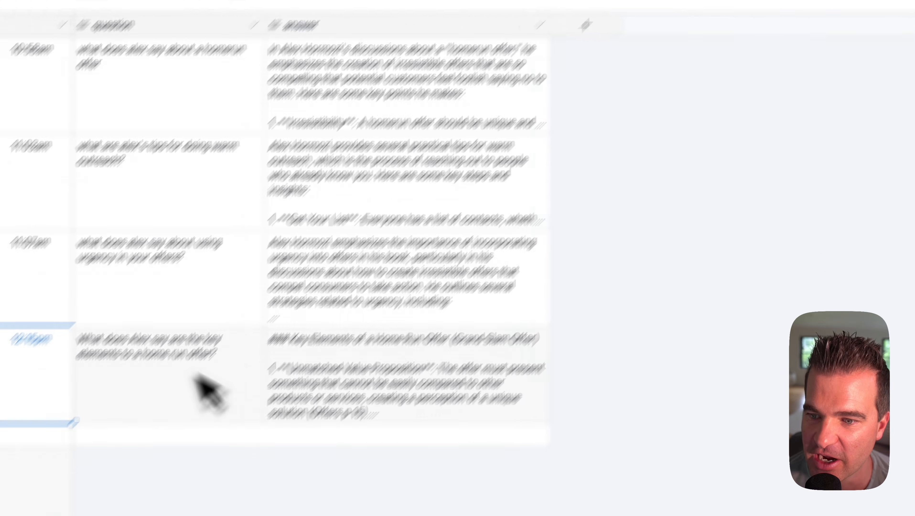
click(201, 379)
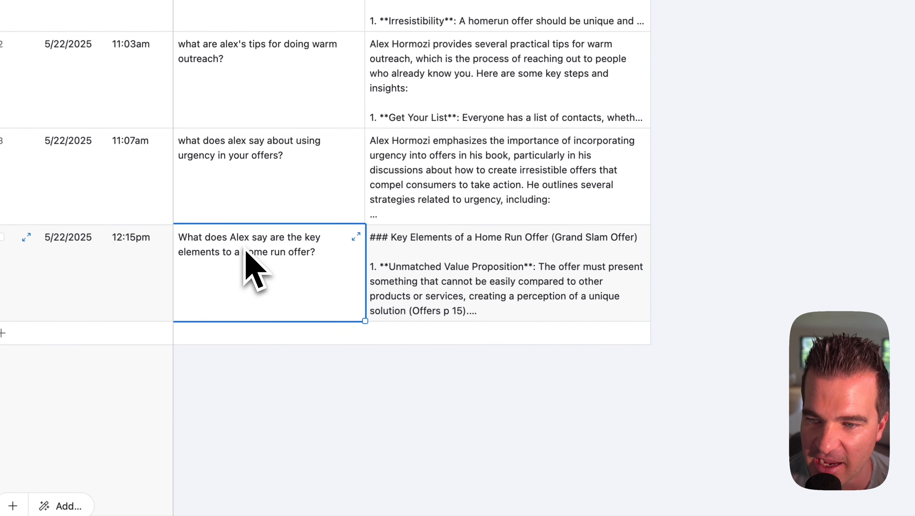
click(519, 270)
click(641, 237)
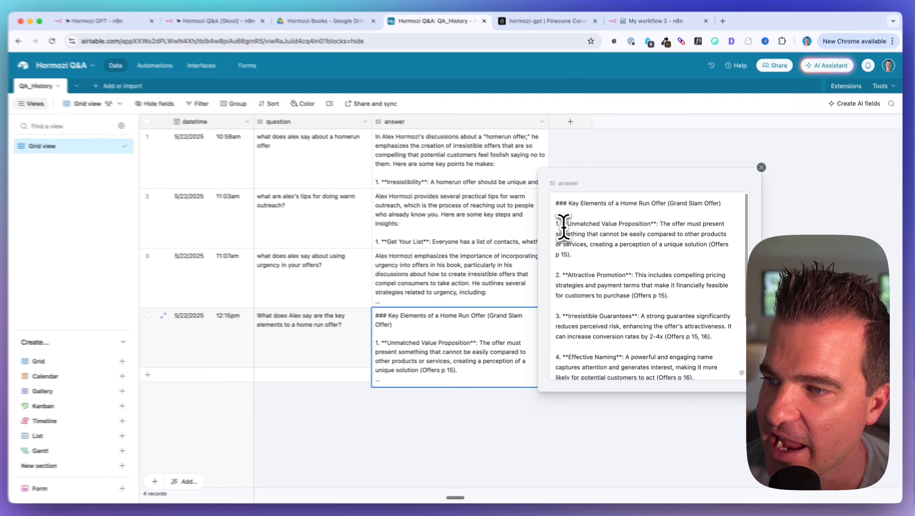
Read the numbered offer elements and page citations in the expanded answer, from Unmatched Value Proposition to Scarcity and Urgency, and close it
drag(563, 225, 652, 224)
click(563, 275)
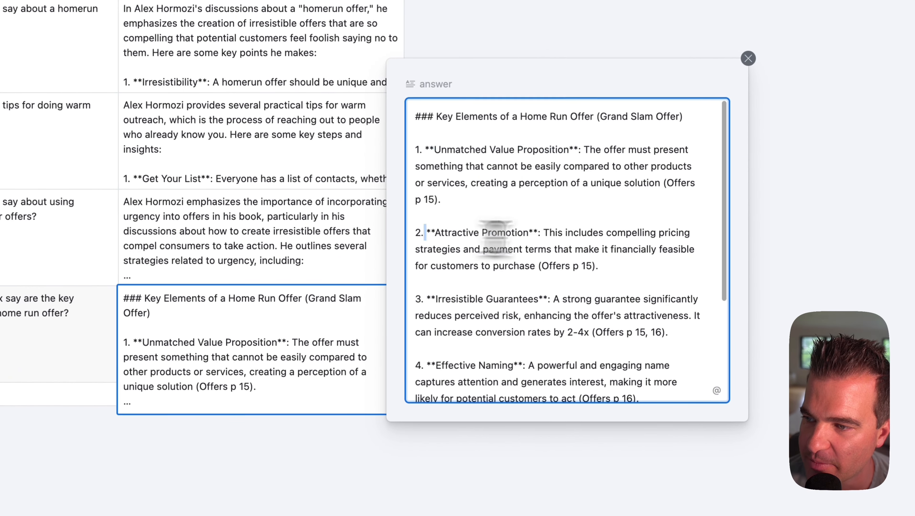
drag(495, 238, 591, 239)
scroll(591, 239, down, 2)
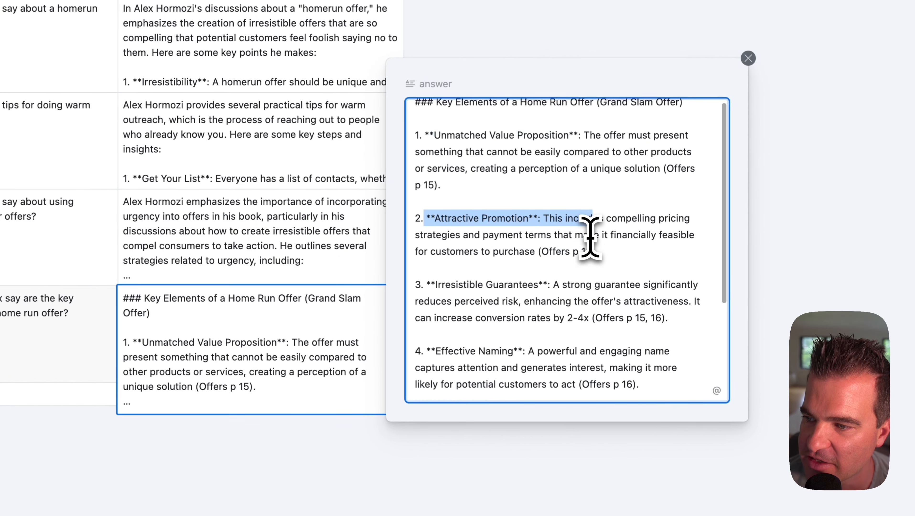
drag(421, 248, 613, 249)
scroll(613, 249, down, 3)
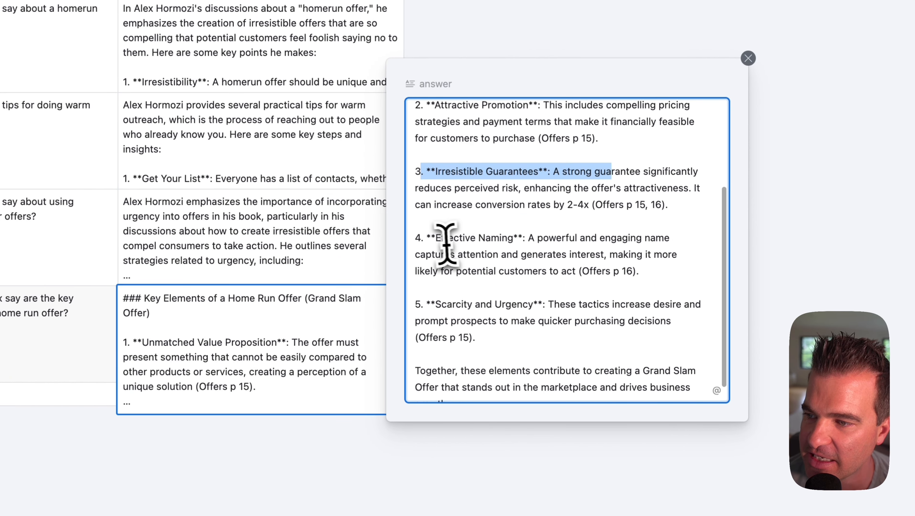
drag(435, 238, 614, 240)
scroll(614, 246, down, 1)
drag(447, 286, 535, 285)
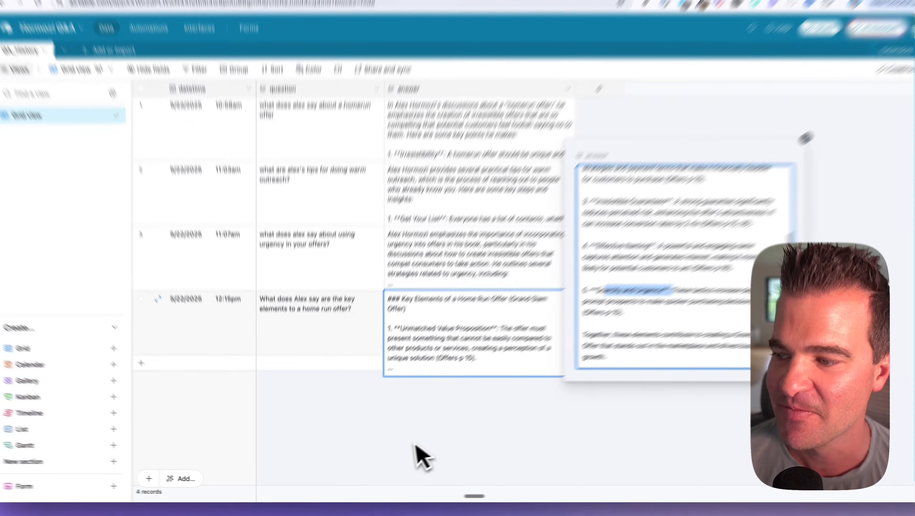
click(399, 463)
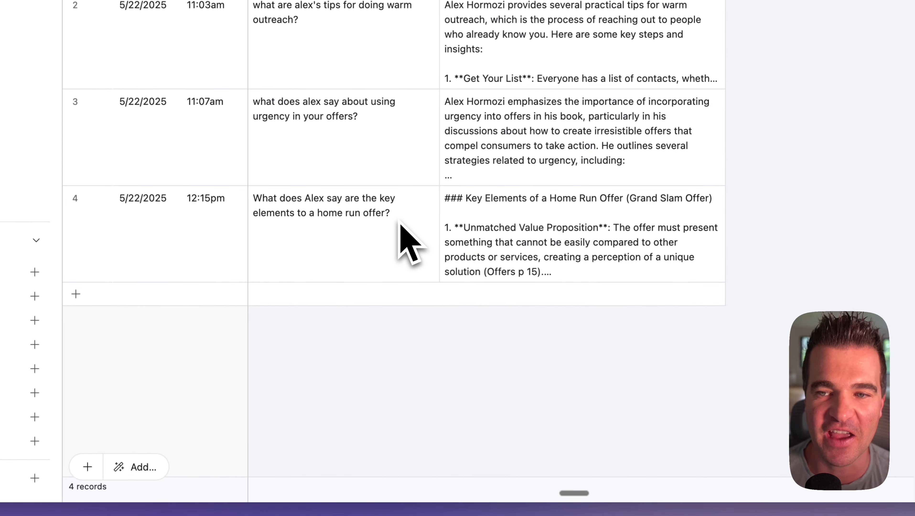